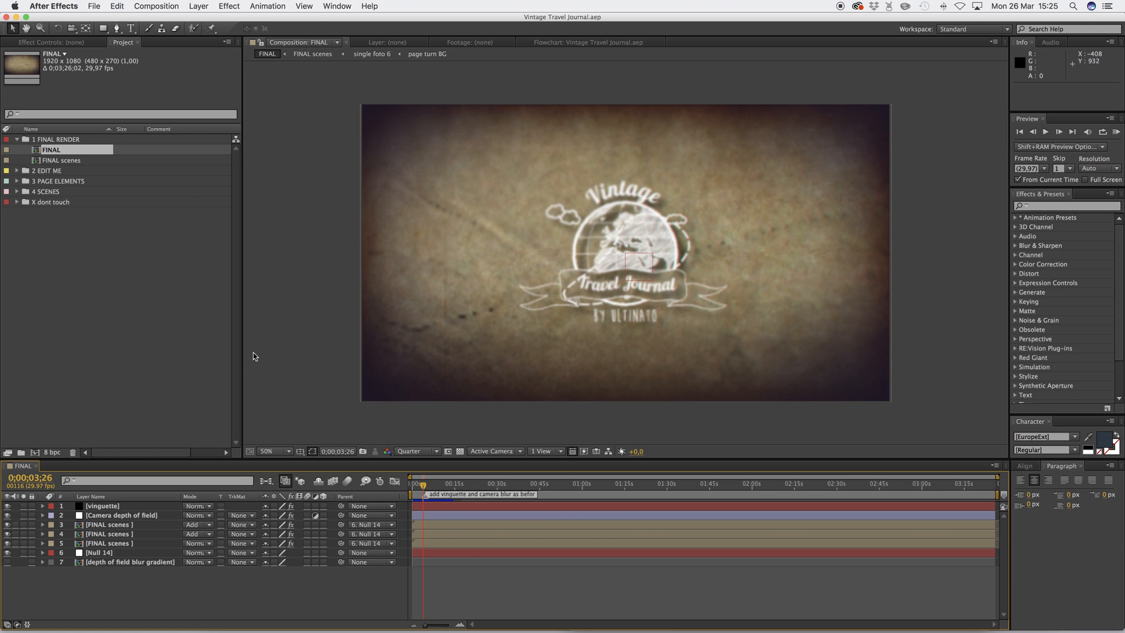
Move the FINAL composition's current time to 0;00;11;19 to examine the photo page
click(135, 305)
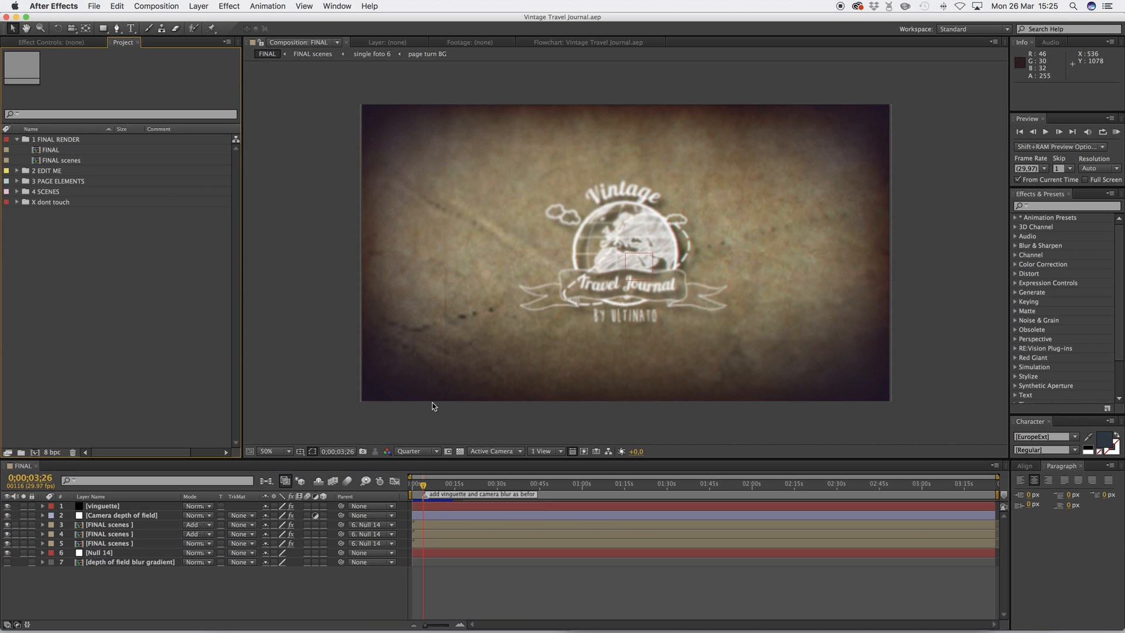
click(445, 486)
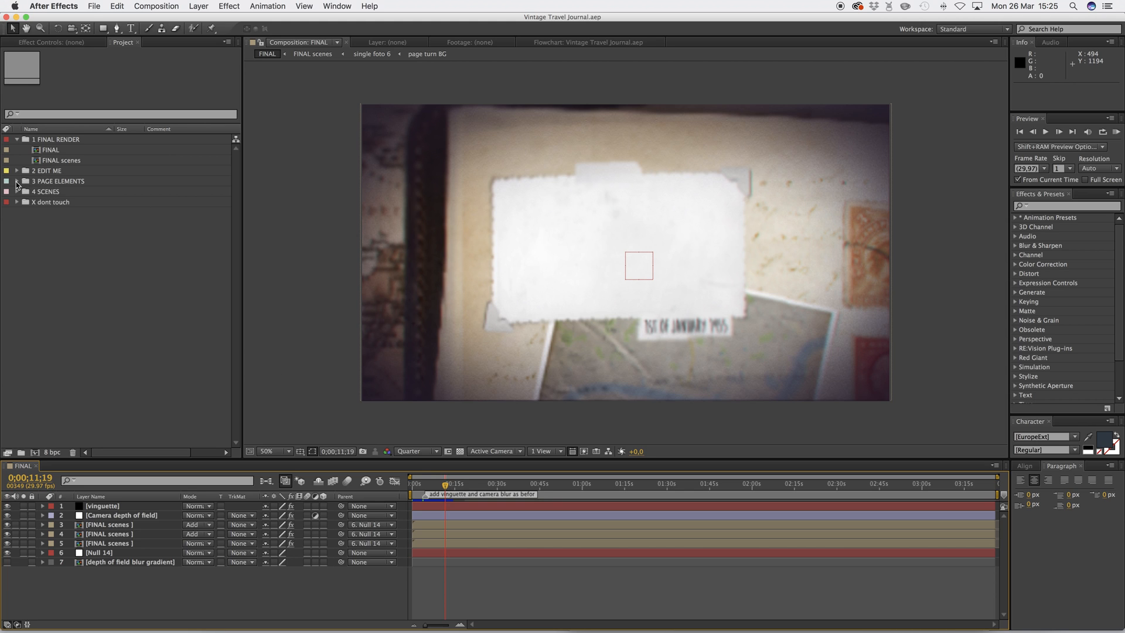
Expand 3 PAGE ELEMENTS, photo frame and fotostyle A, and open the fotostyle A 6 composition to examine its frame
click(17, 181)
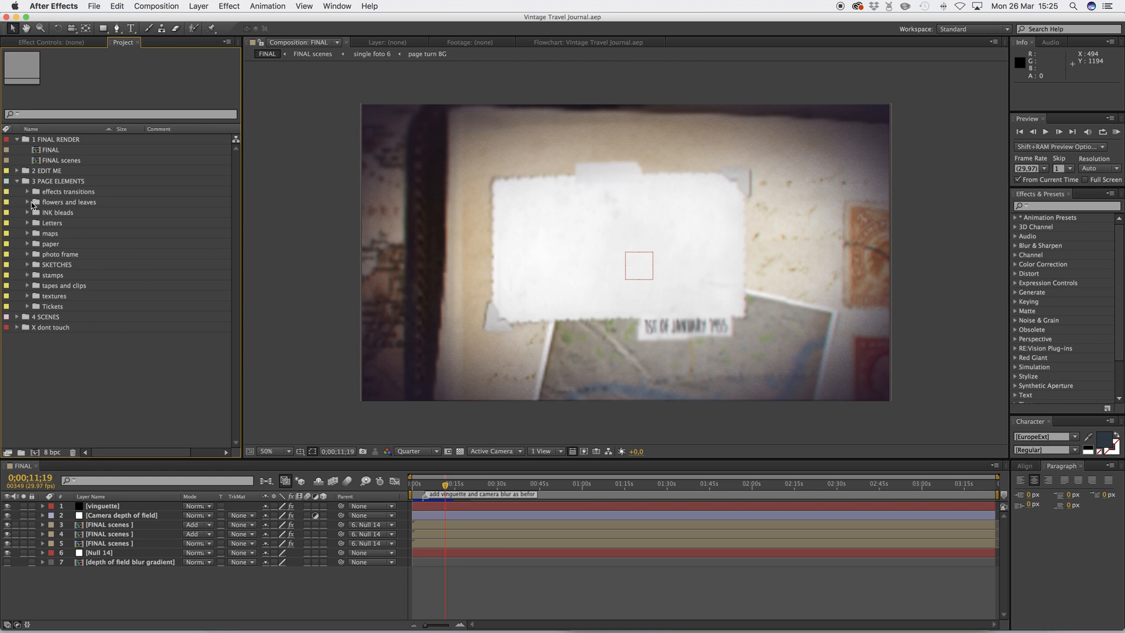
click(58, 257)
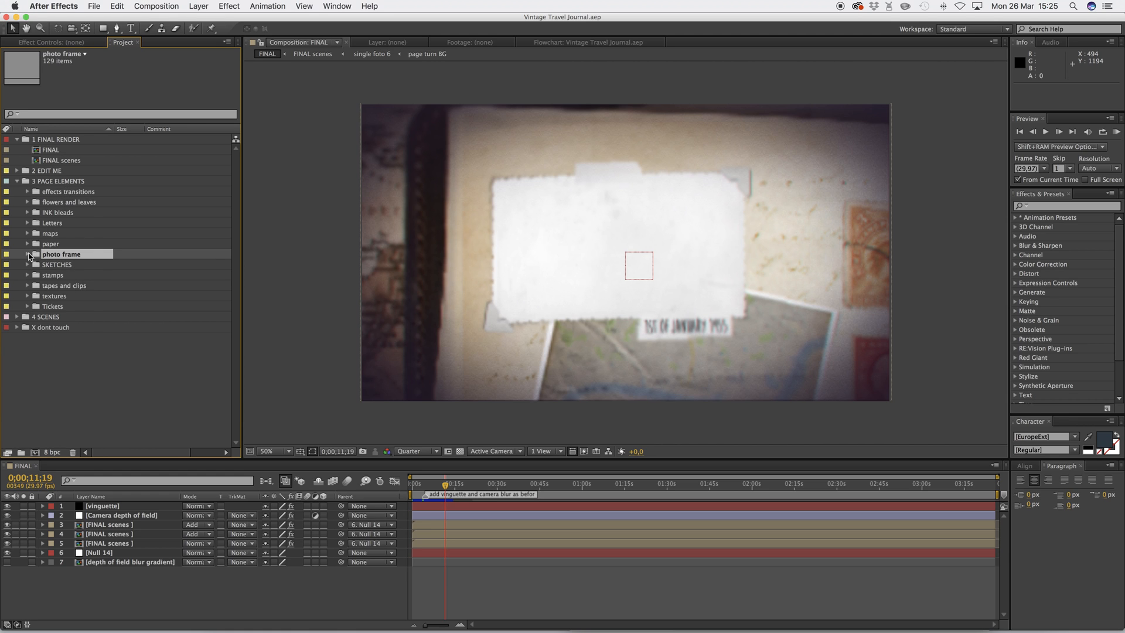
click(28, 254)
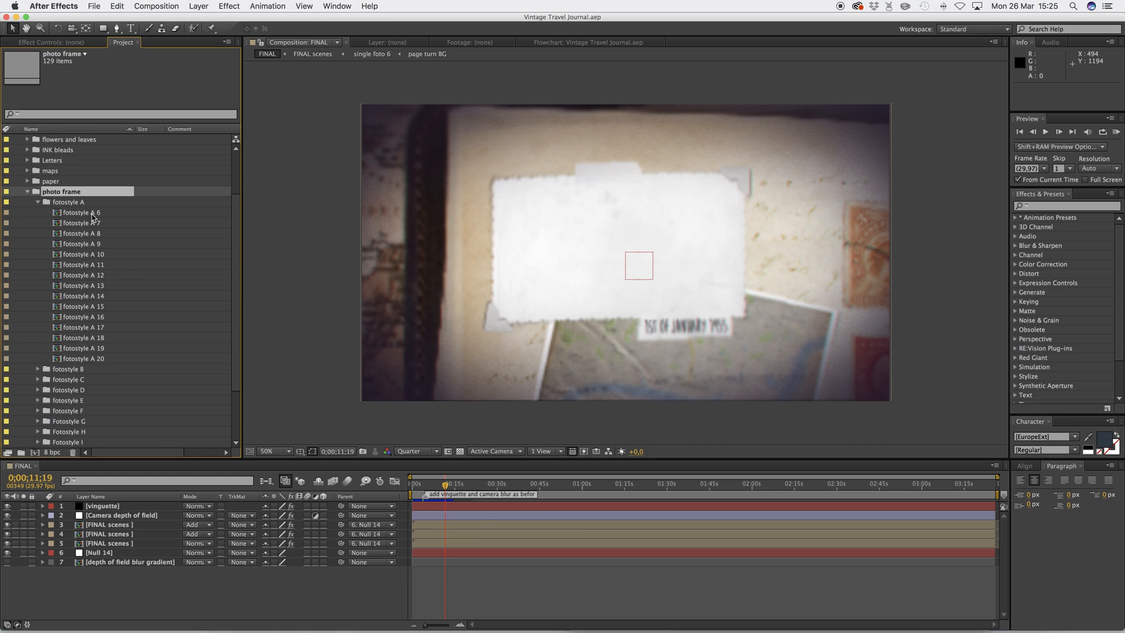
click(37, 202)
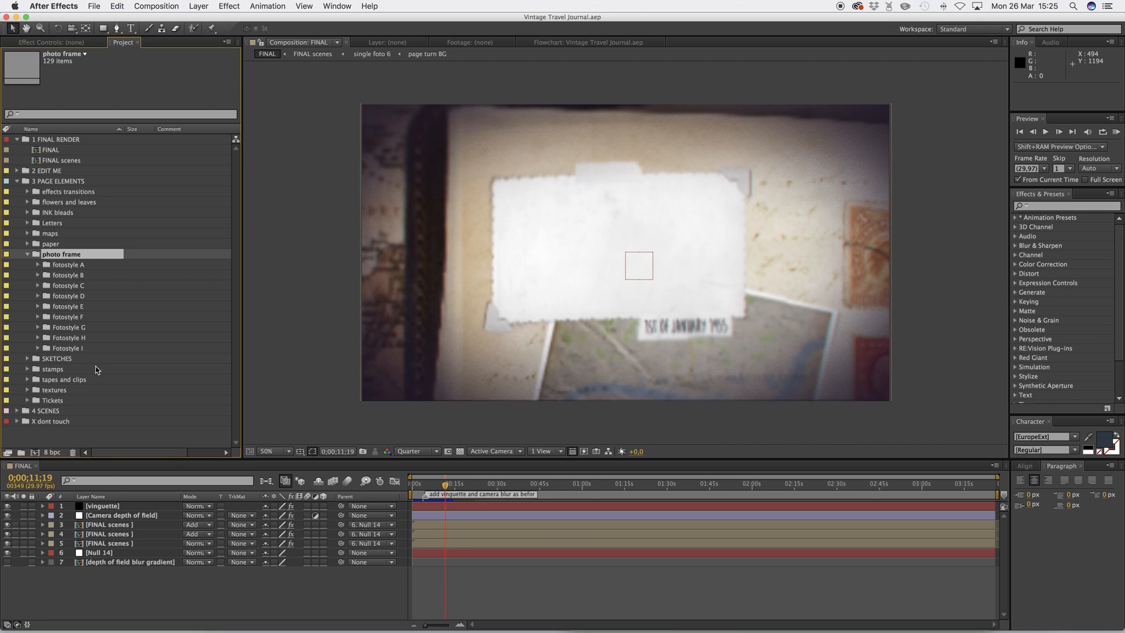
click(73, 265)
click(38, 265)
click(82, 275)
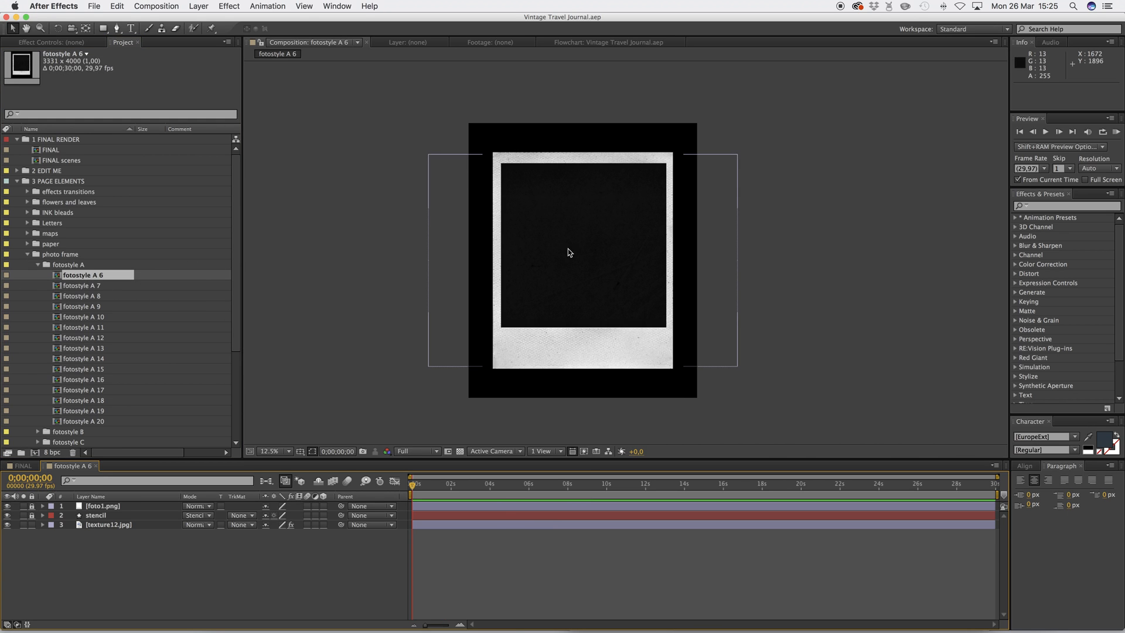
Expand the fotostyle B folder and open the fotostyle B 7 composition to examine its frame
scroll(146, 269, down, 3)
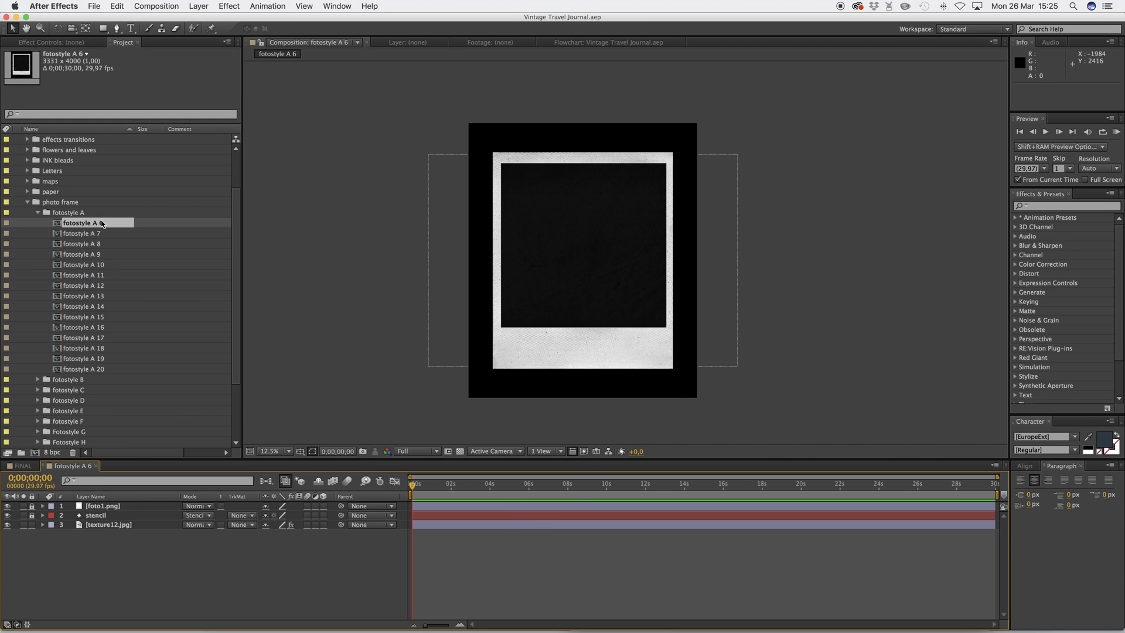
scroll(91, 358, down, 3)
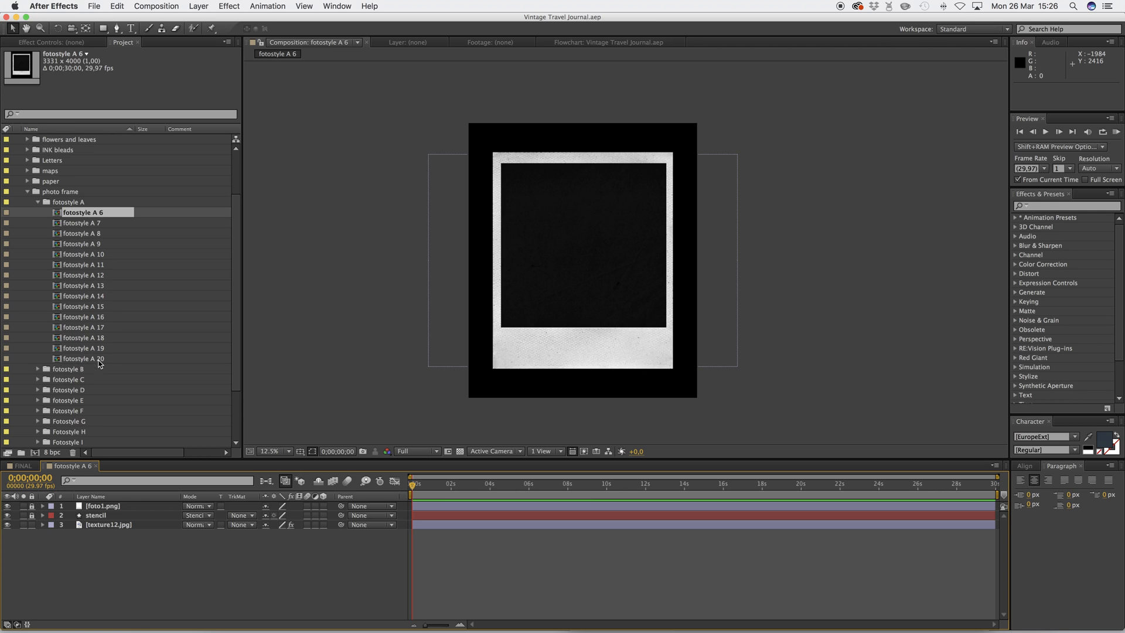
double_click(77, 329)
scroll(82, 328, down, 2)
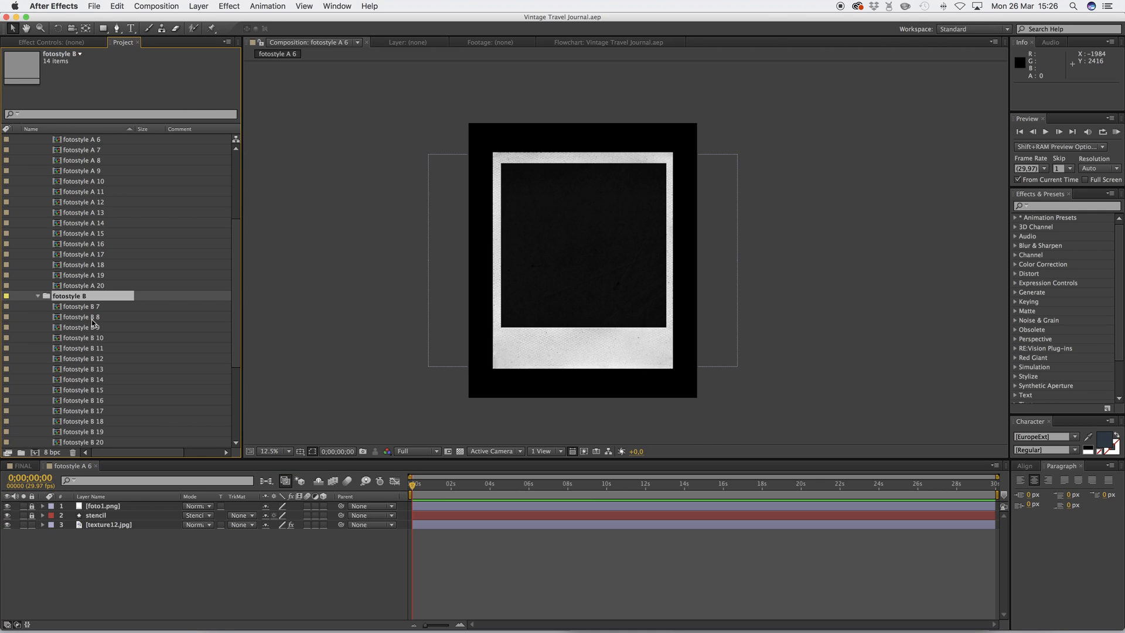
click(94, 309)
double_click(104, 311)
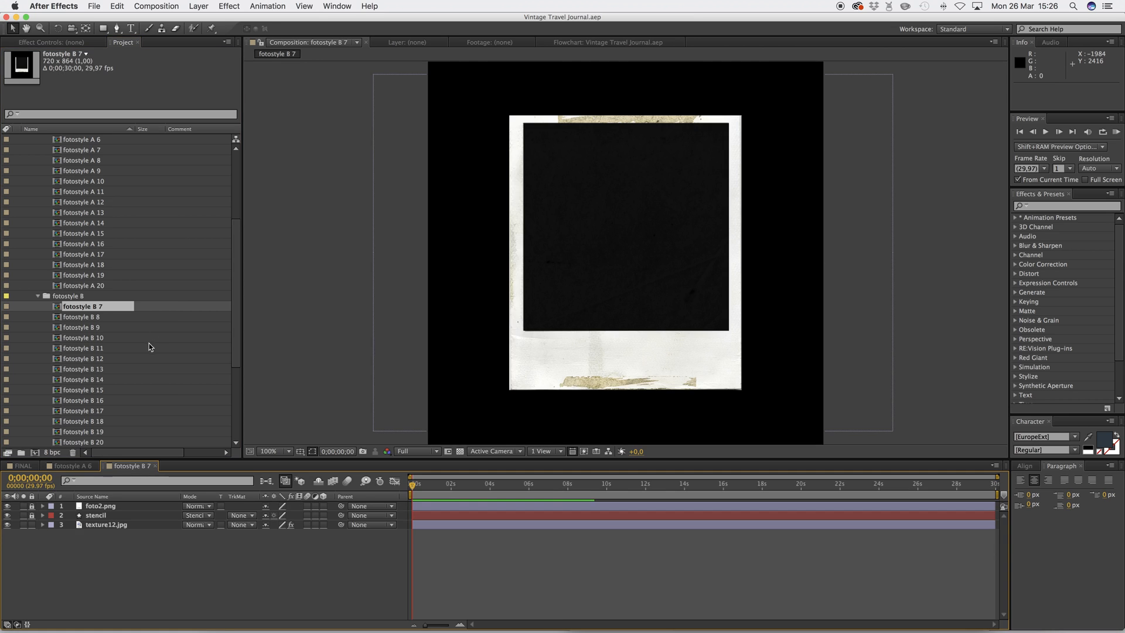
Expand the fotostyle C folder and open the fotostyle C 9 composition to examine its frame
scroll(111, 351, down, 2)
scroll(112, 373, down, 3)
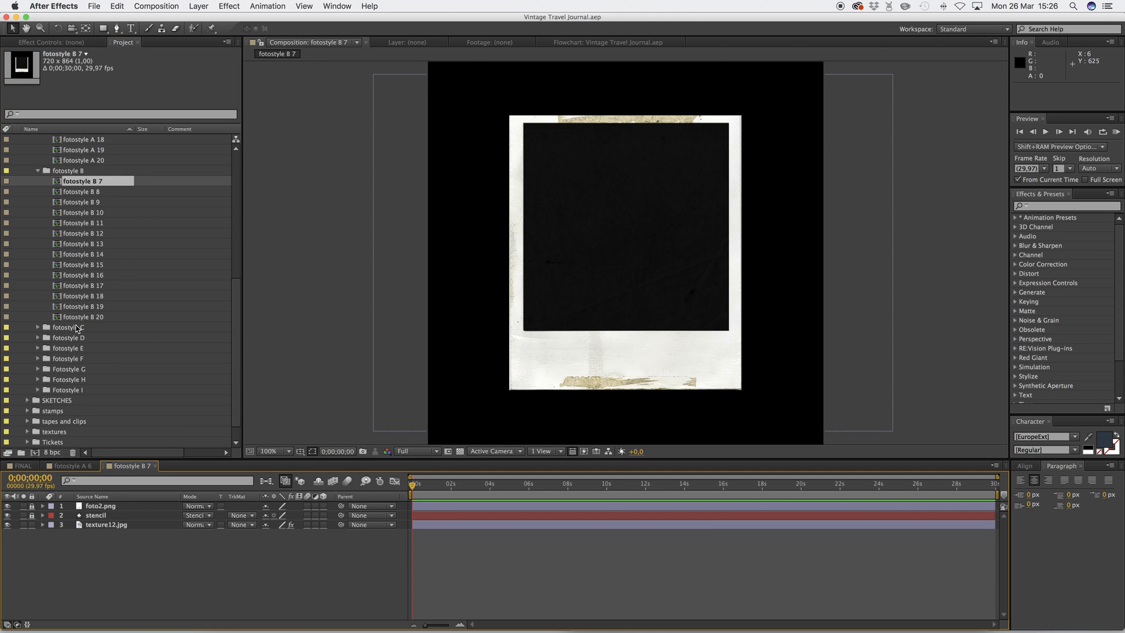
double_click(78, 327)
click(107, 332)
double_click(106, 329)
Expand the fotostyle D folder and open the fotostyle D 7 composition to examine its frame
scroll(128, 346, down, 3)
double_click(90, 369)
scroll(99, 369, down, 3)
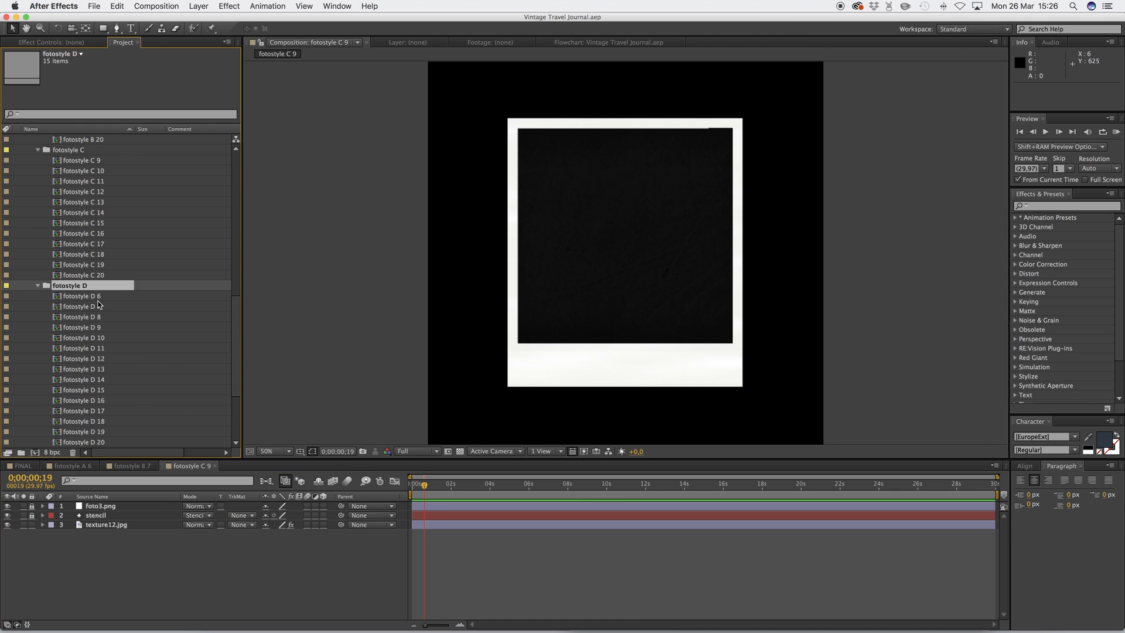
double_click(98, 304)
Expand the fotostyle E folder and open the fotostyle E 5 composition to examine its frame
scroll(129, 347, down, 2)
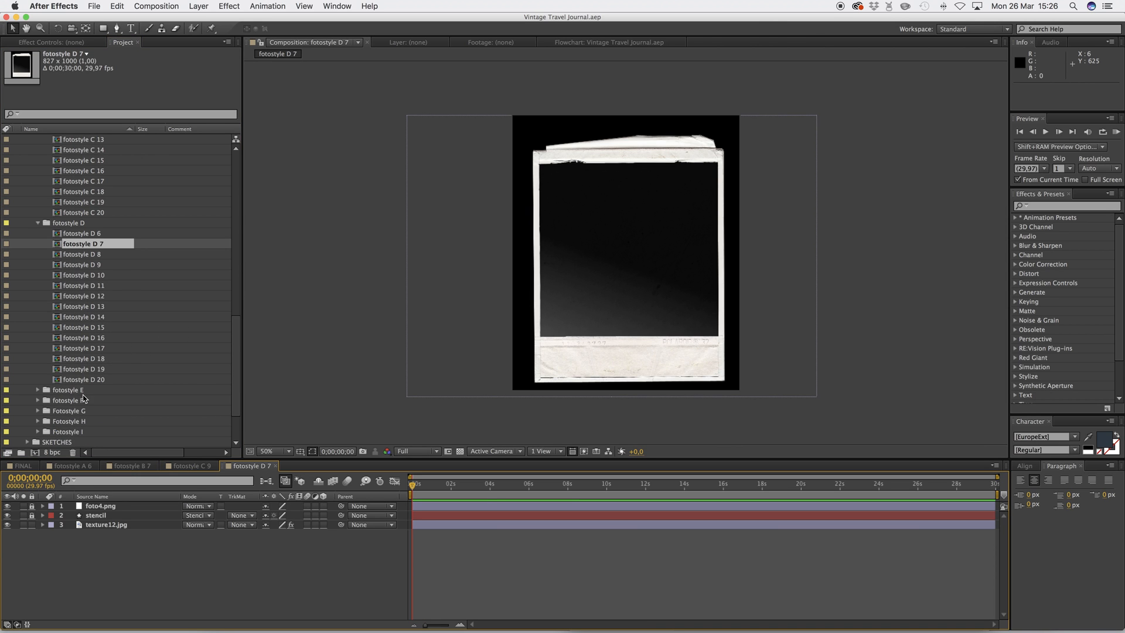
double_click(84, 389)
scroll(120, 352, down, 4)
double_click(98, 286)
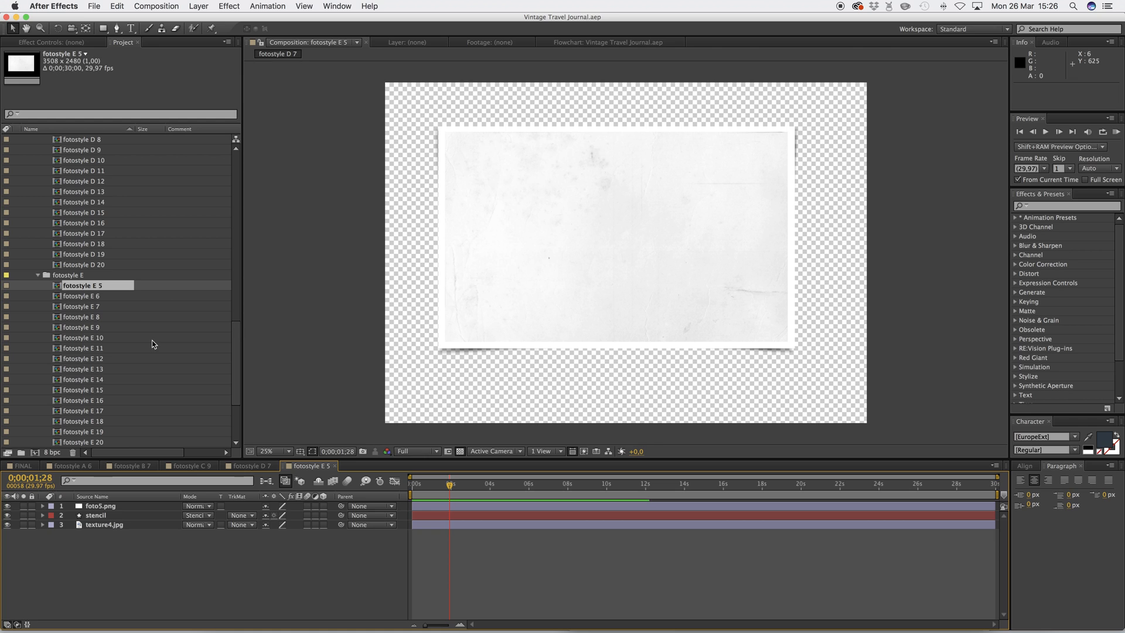
Open the fotostyle F 6 composition from the fotostyle F folder to examine its frame, and collapse the photo frame folder
scroll(112, 311, down, 4)
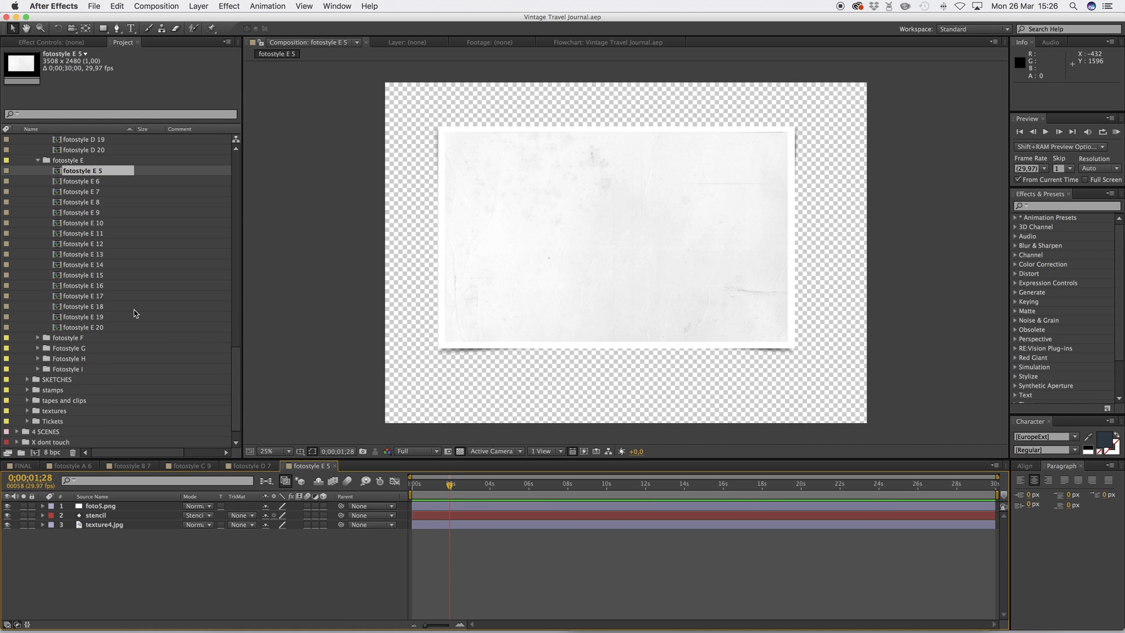
double_click(82, 338)
scroll(82, 339, down, 2)
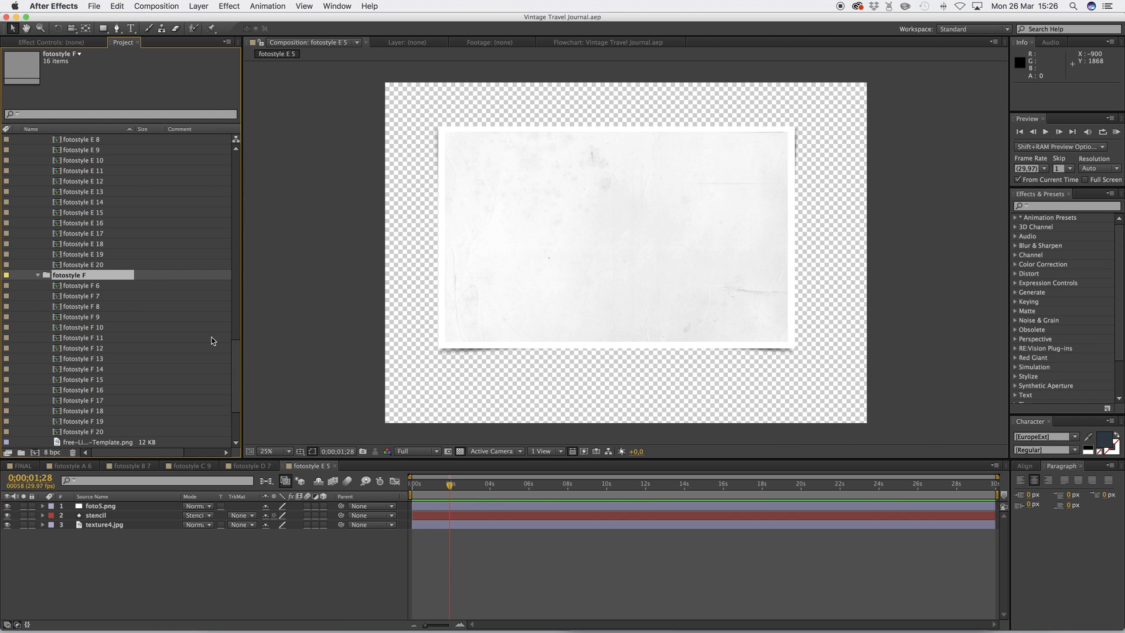
double_click(88, 285)
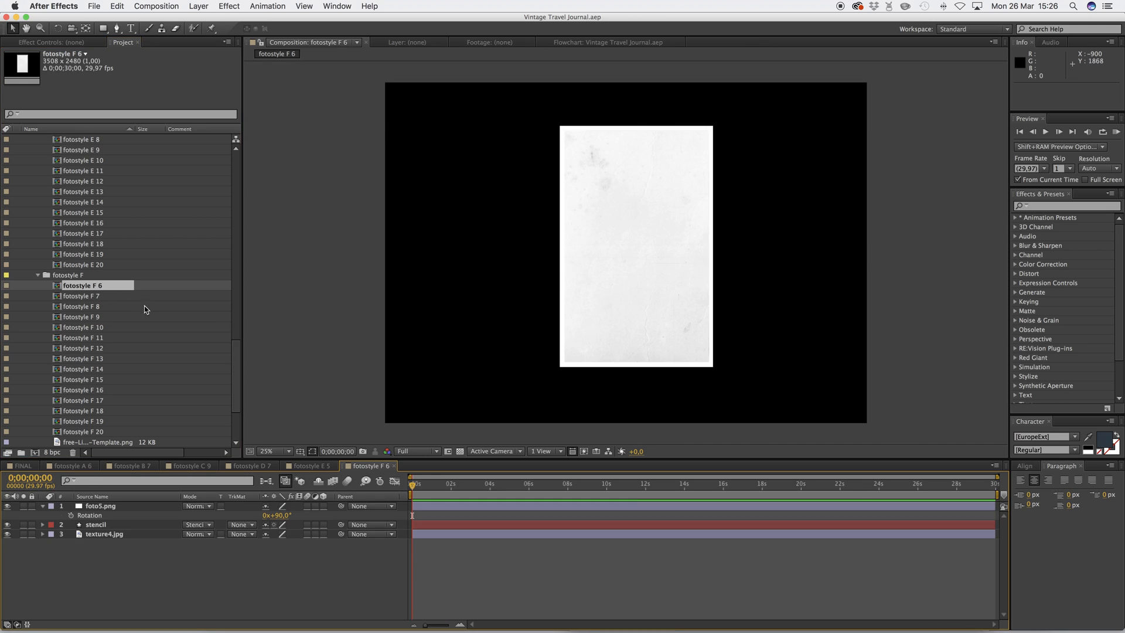
scroll(227, 377, up, 15)
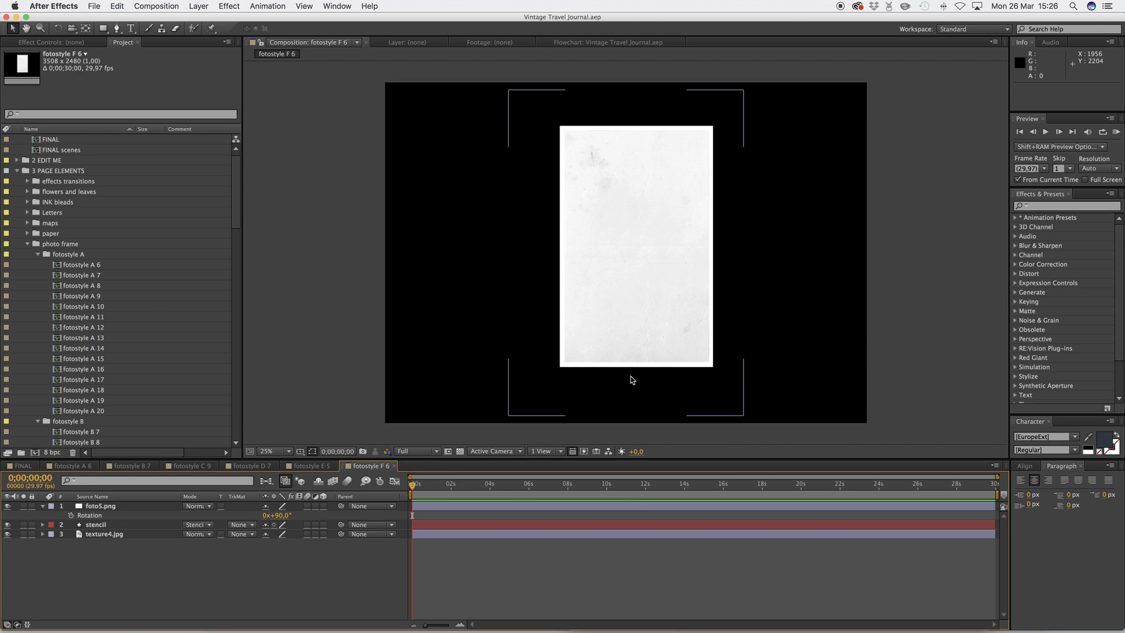
click(28, 245)
Switch to Finder and import city-3208650_1920.jpg from the travel folder into the After Effects project
mouse_move(339, 623)
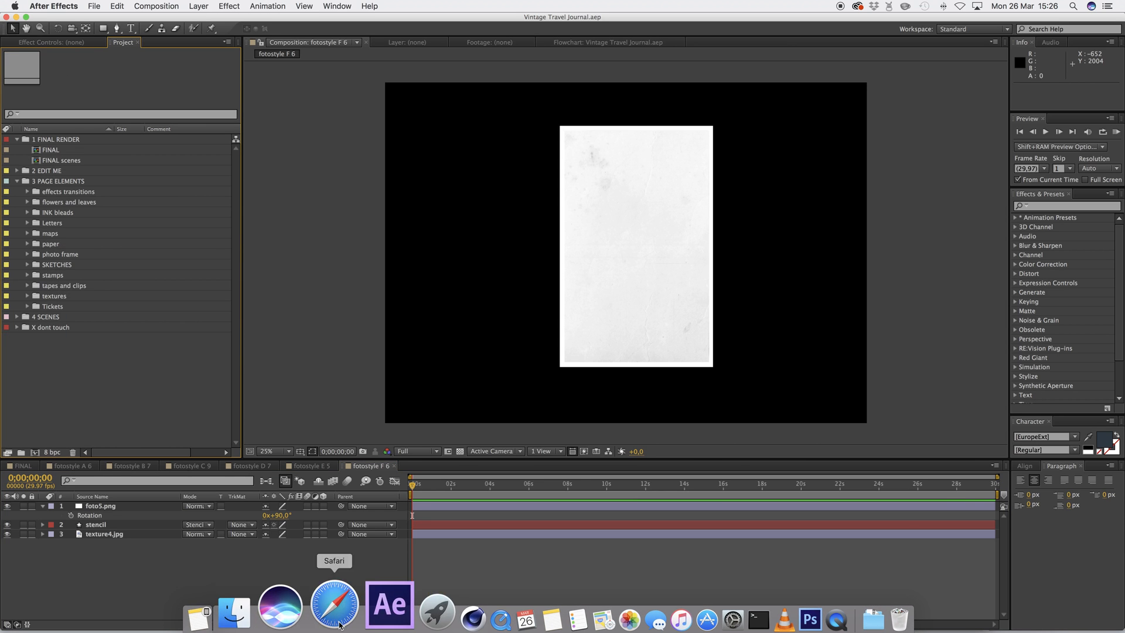
click(275, 615)
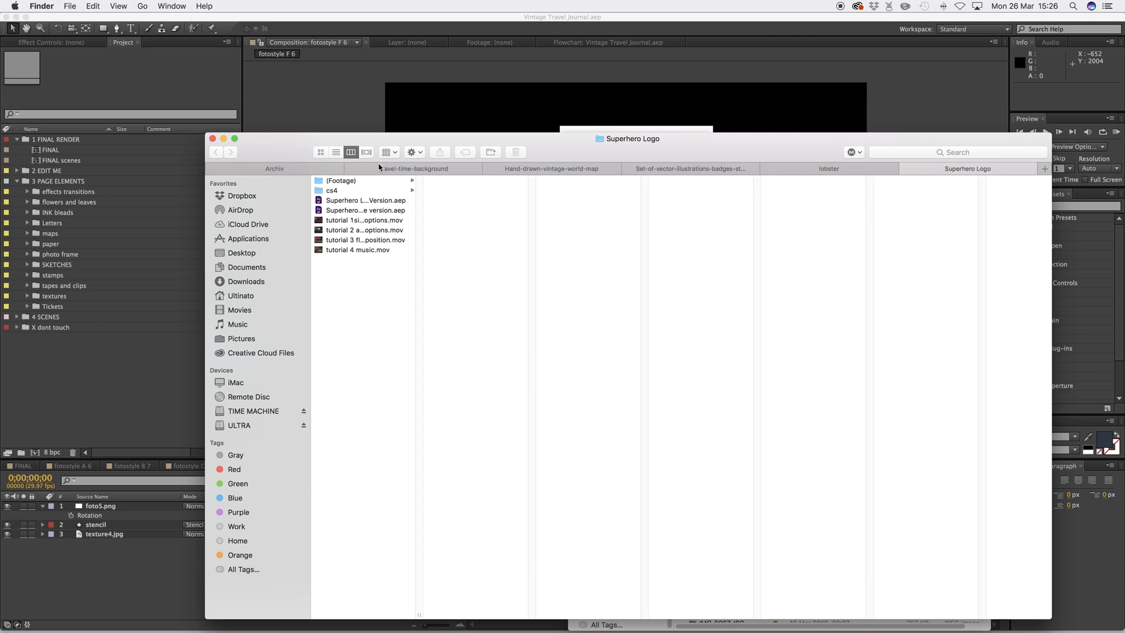
drag(782, 152, 775, 632)
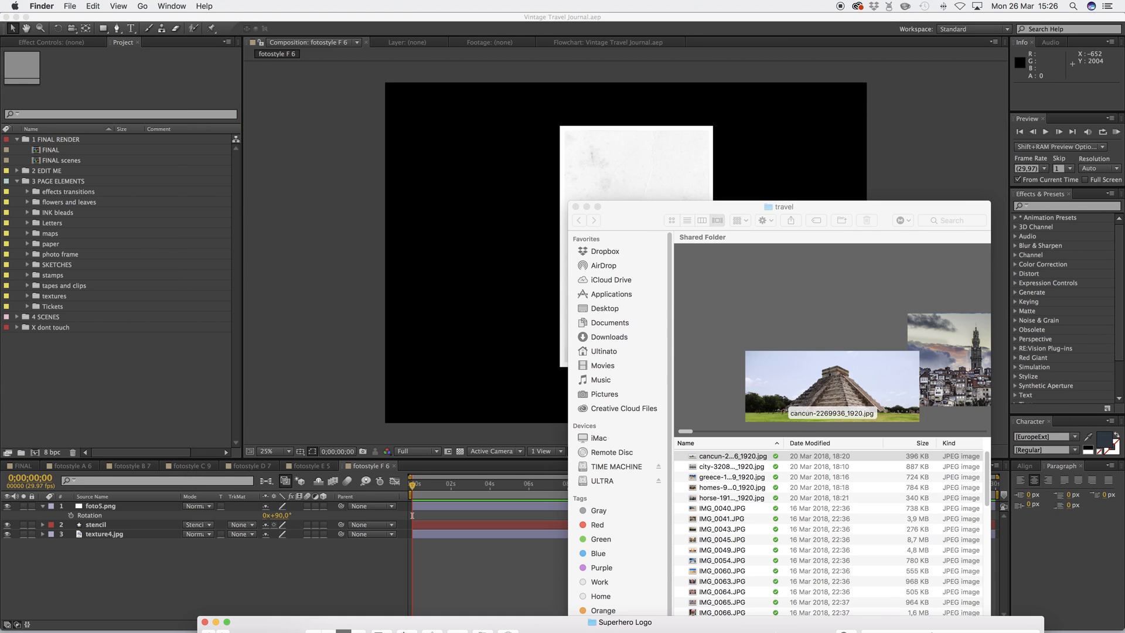
click(719, 472)
click(723, 468)
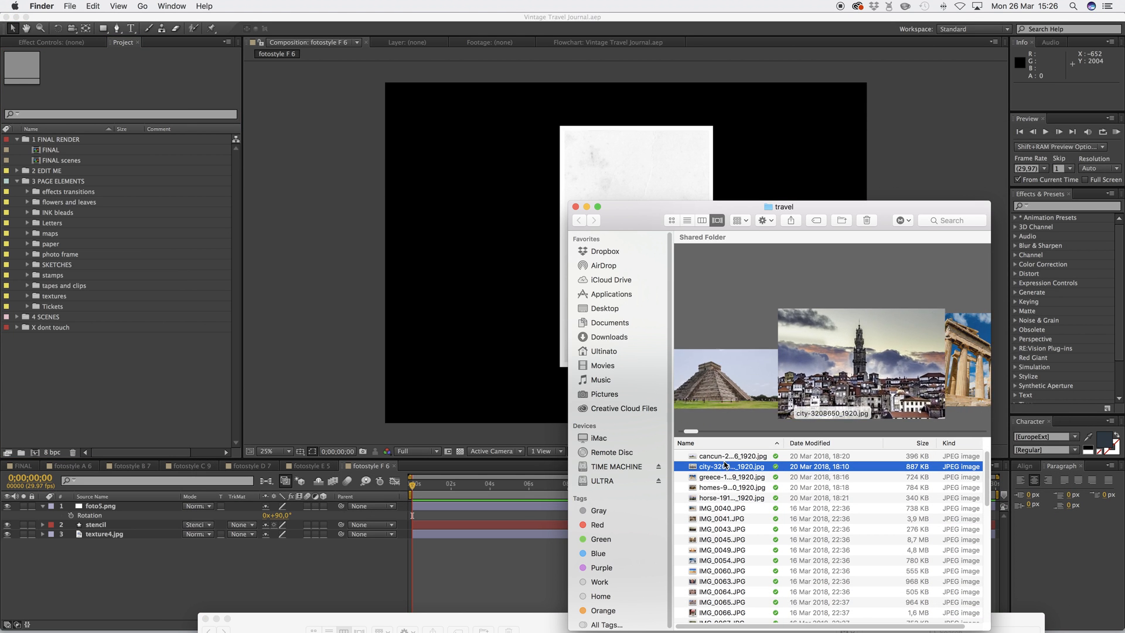
drag(725, 469, 100, 372)
click(90, 363)
click(57, 328)
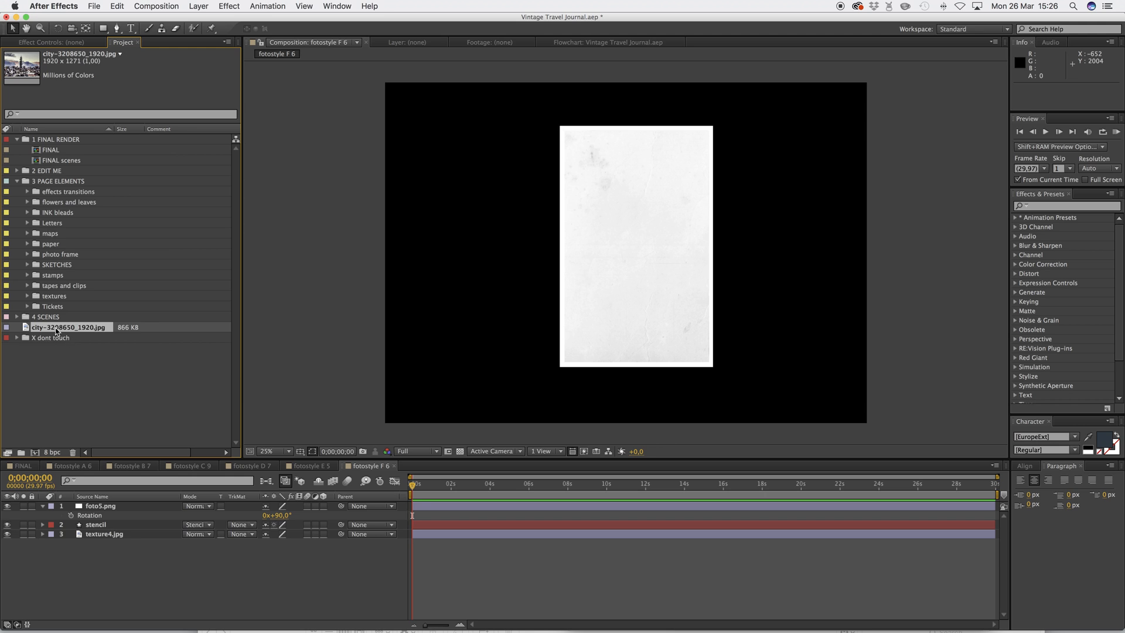
Expand the photo frame folder again and collapse the fotostyle B, C, D, E and F folders inside it
click(116, 387)
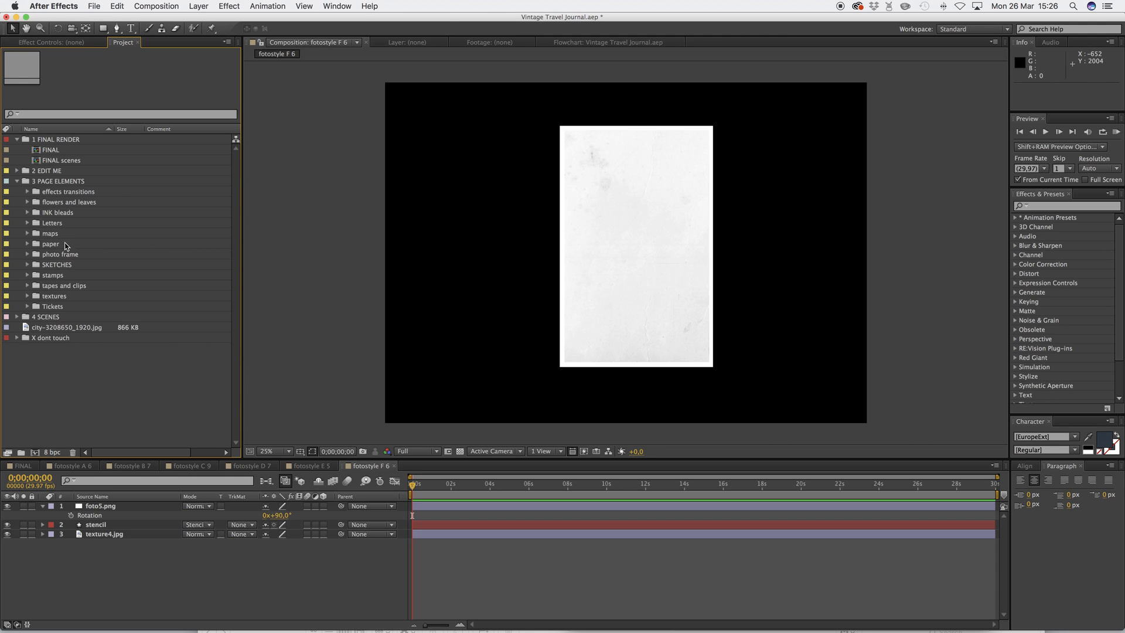
click(28, 254)
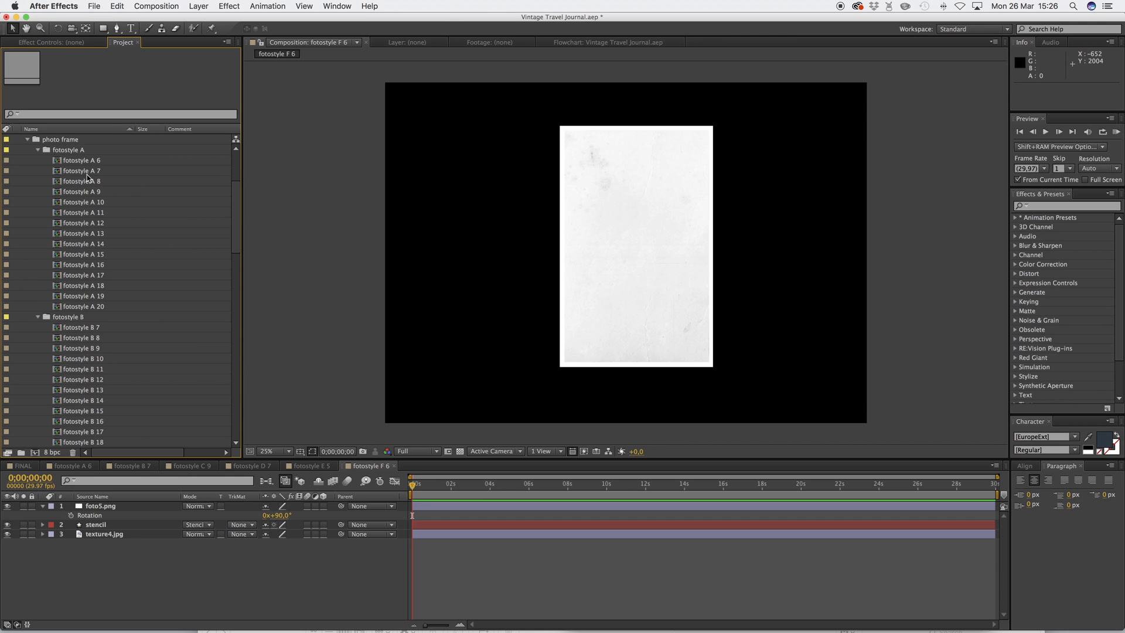
click(38, 316)
click(37, 327)
click(37, 337)
click(38, 348)
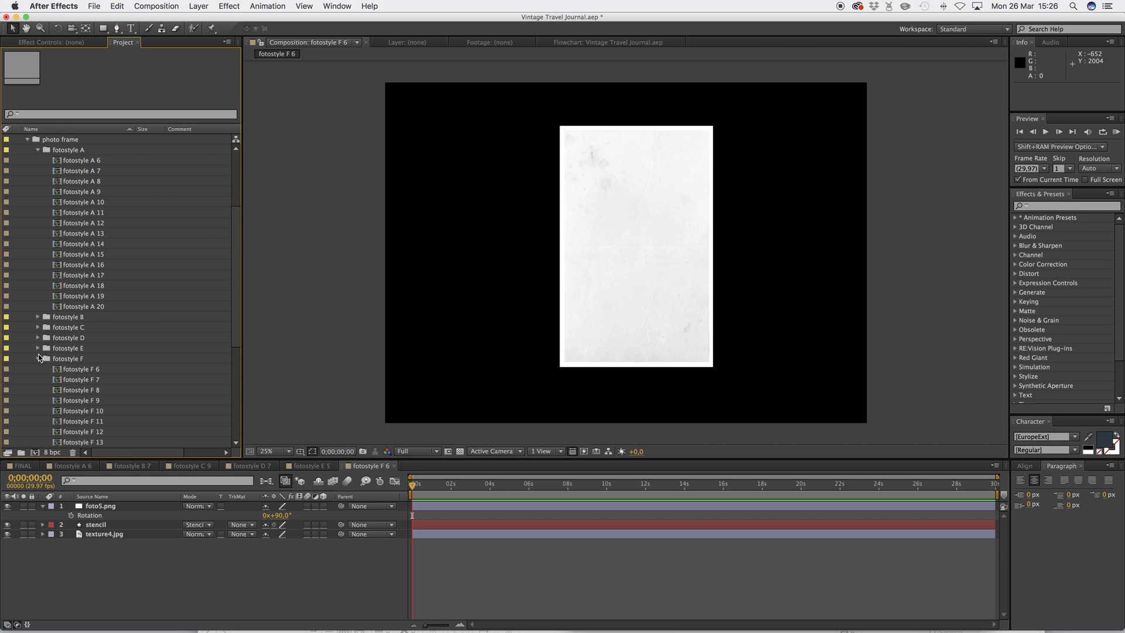
click(37, 358)
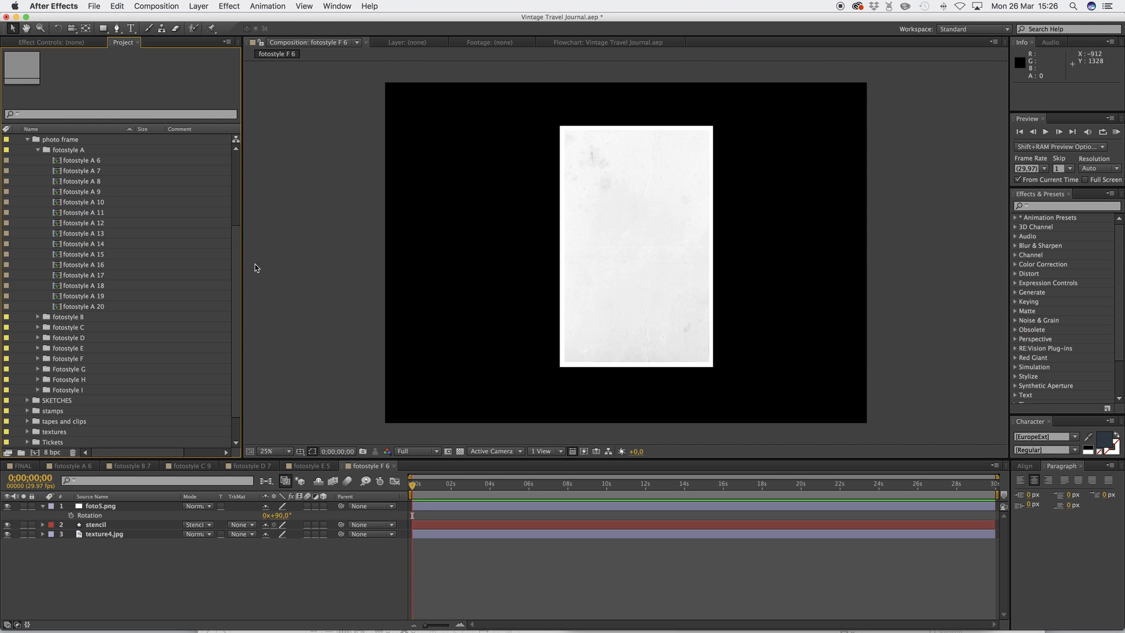
drag(237, 259, 240, 161)
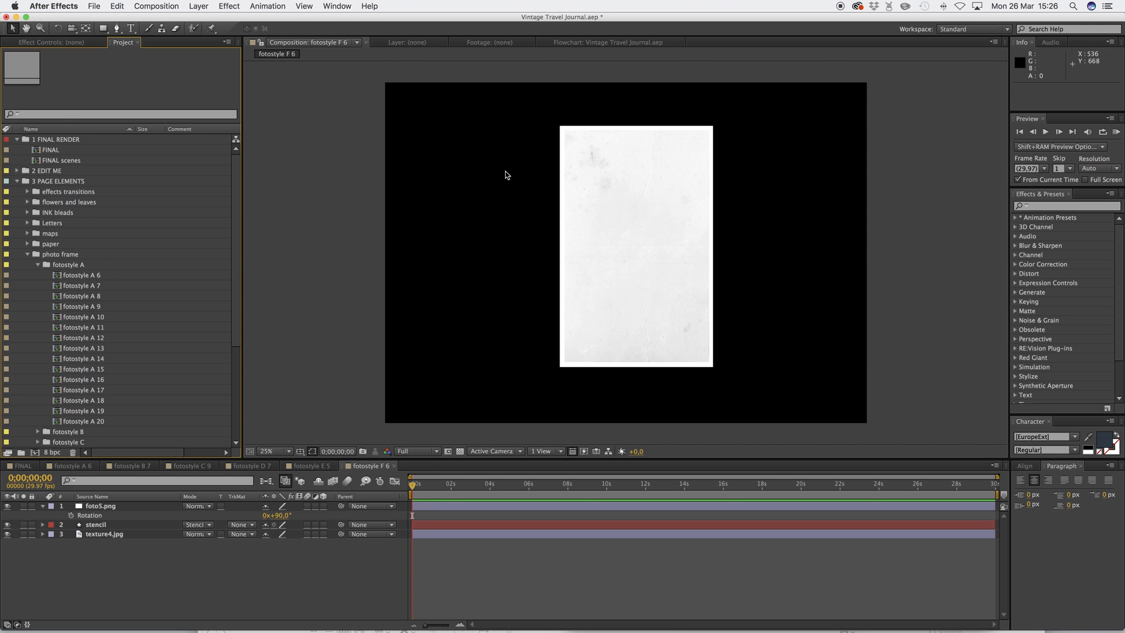
Open the fotostyle A 6 composition and place city-3208650_1920.jpg between the stencil and texture12.jpg layers
double_click(92, 276)
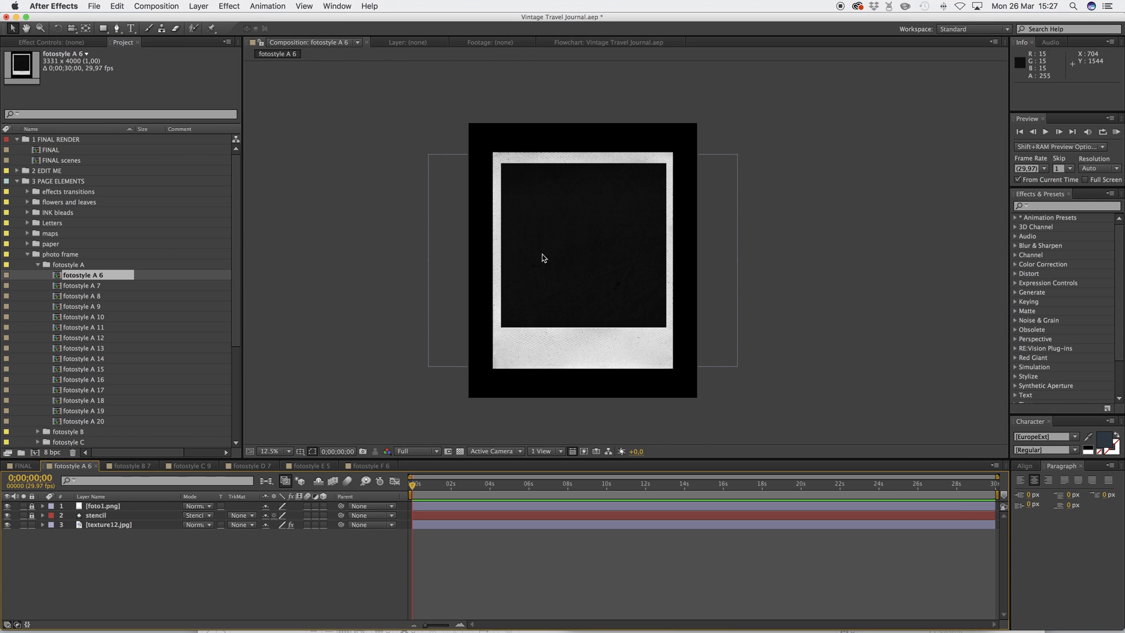
scroll(151, 332, down, 5)
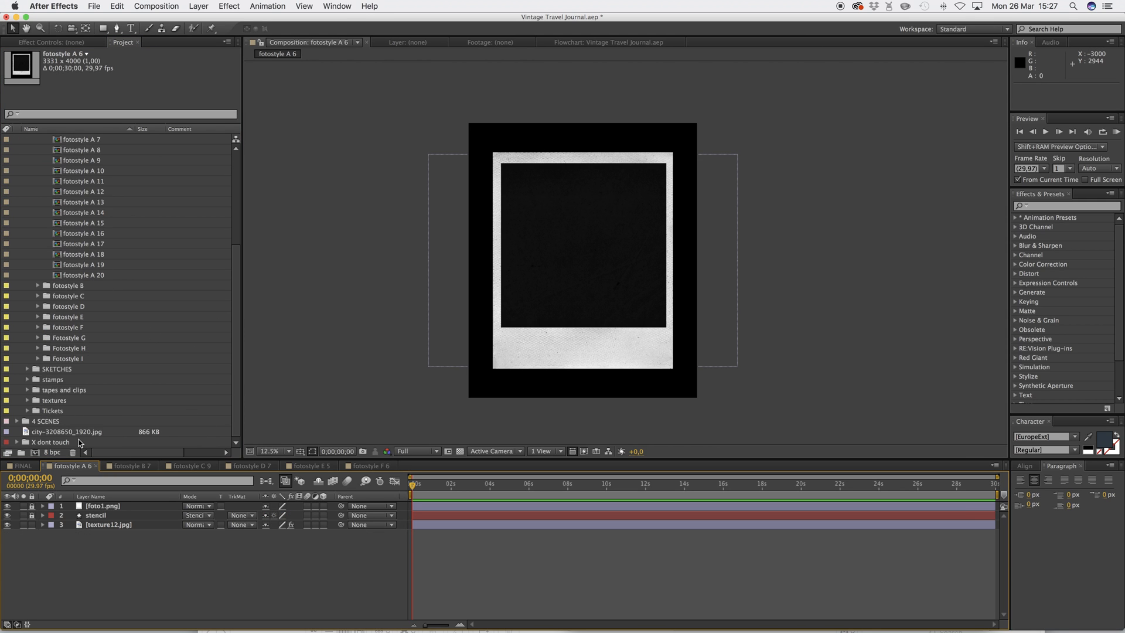
drag(57, 434, 103, 530)
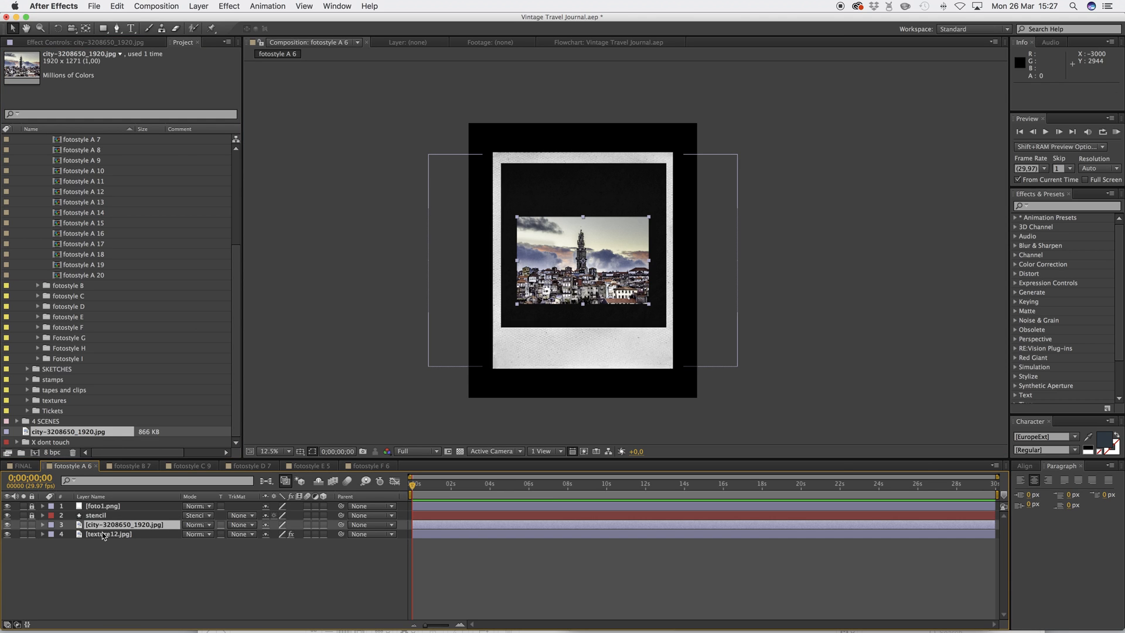
Enlarge the city photo to fill the polaroid frame's opening and position it at about 1690, 1864
click(649, 306)
drag(649, 307, 649, 307)
drag(676, 343, 718, 370)
drag(630, 307, 630, 297)
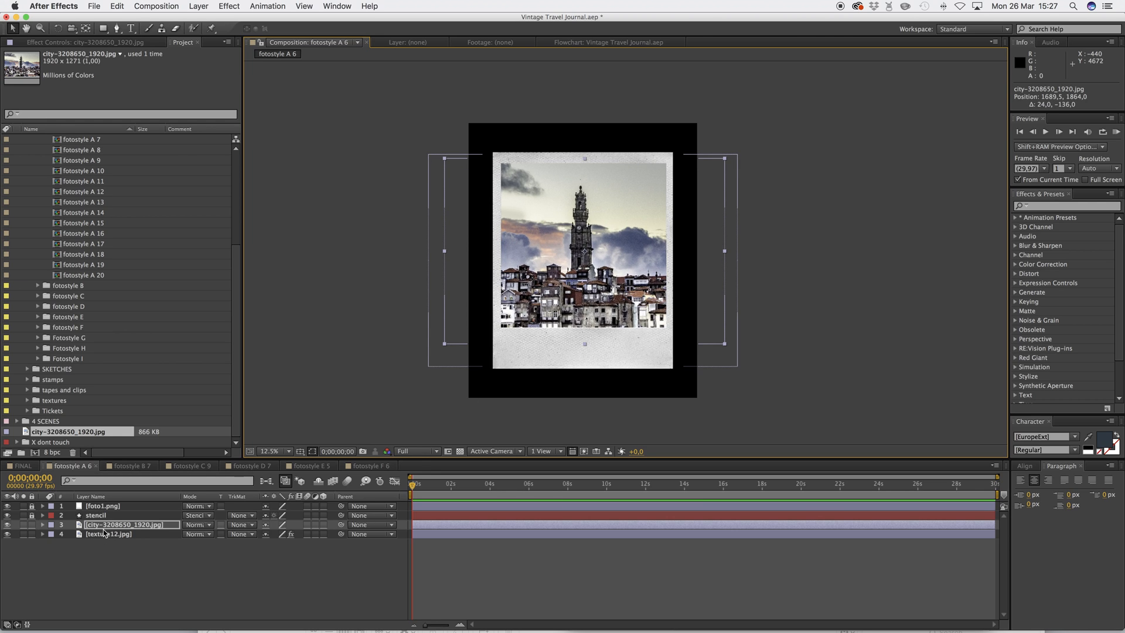
mouse_move(107, 524)
mouse_down()
mouse_move(112, 502)
mouse_move(115, 531)
mouse_up()
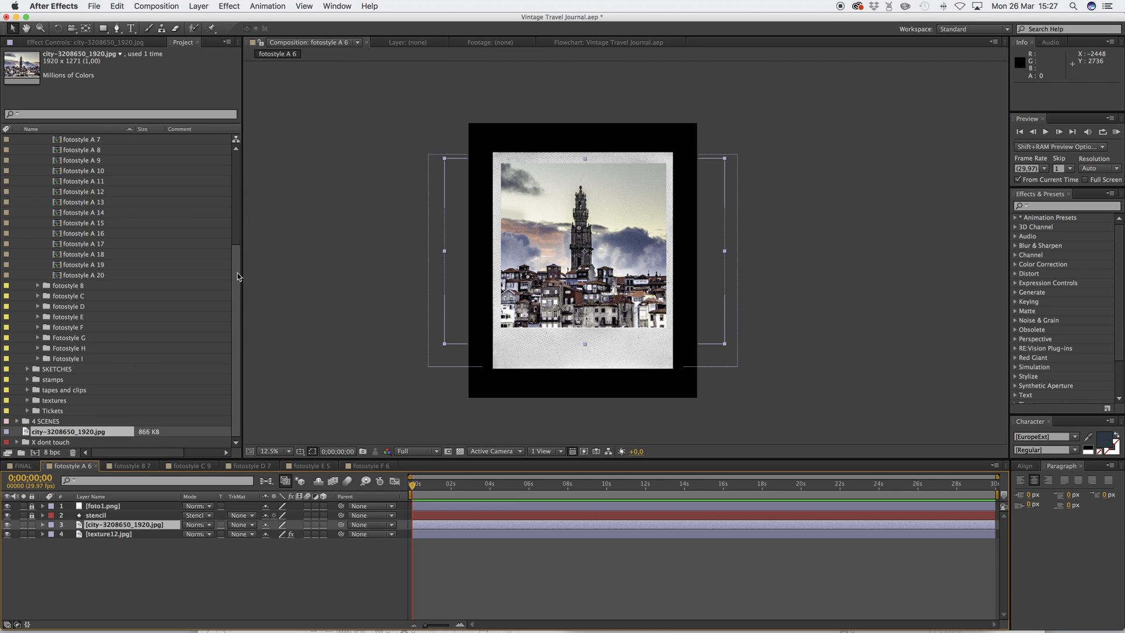
Collapse the fotostyle A folder, expand Fotostyle G and open its fotostyle G 14 composition
scroll(225, 257, up, 5)
click(90, 286)
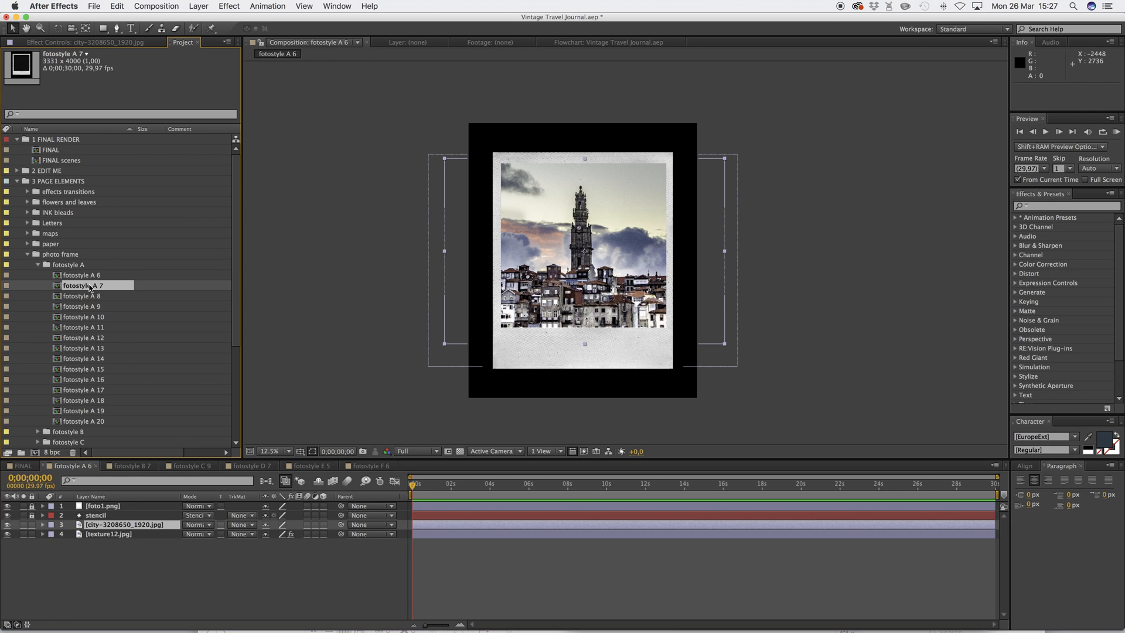
click(42, 265)
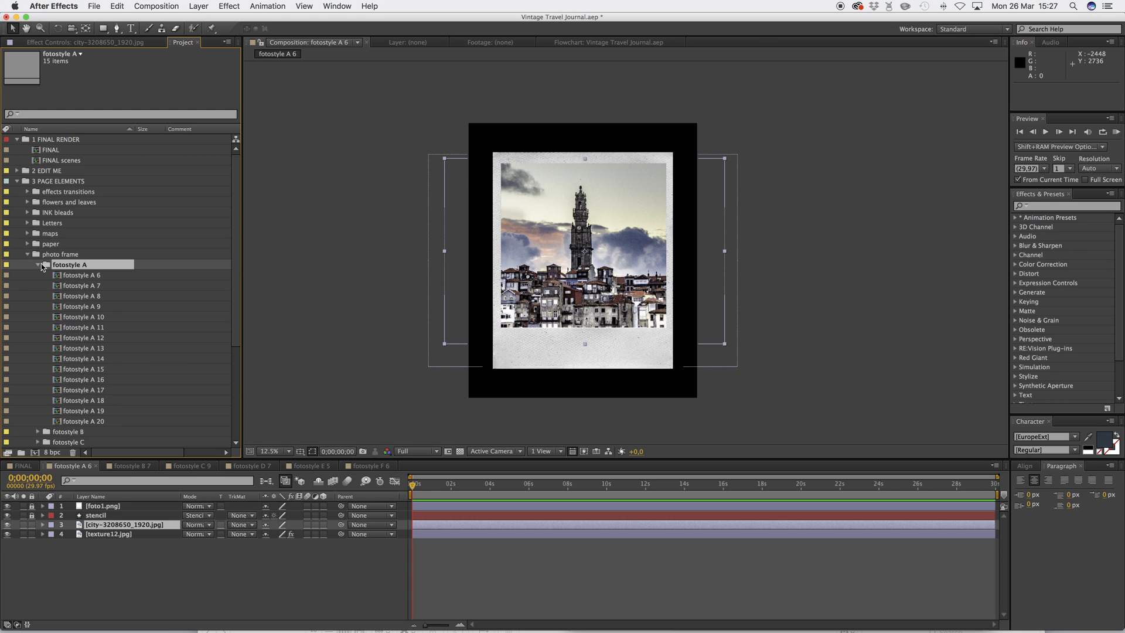
click(38, 265)
click(38, 275)
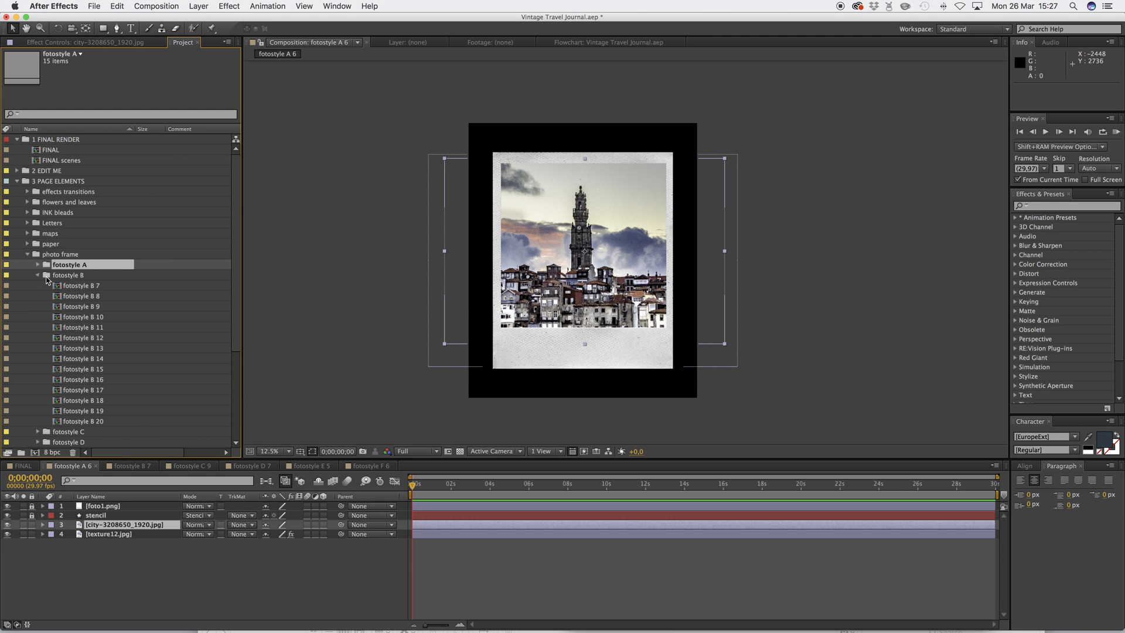
click(38, 276)
click(81, 286)
click(58, 329)
click(39, 328)
double_click(82, 337)
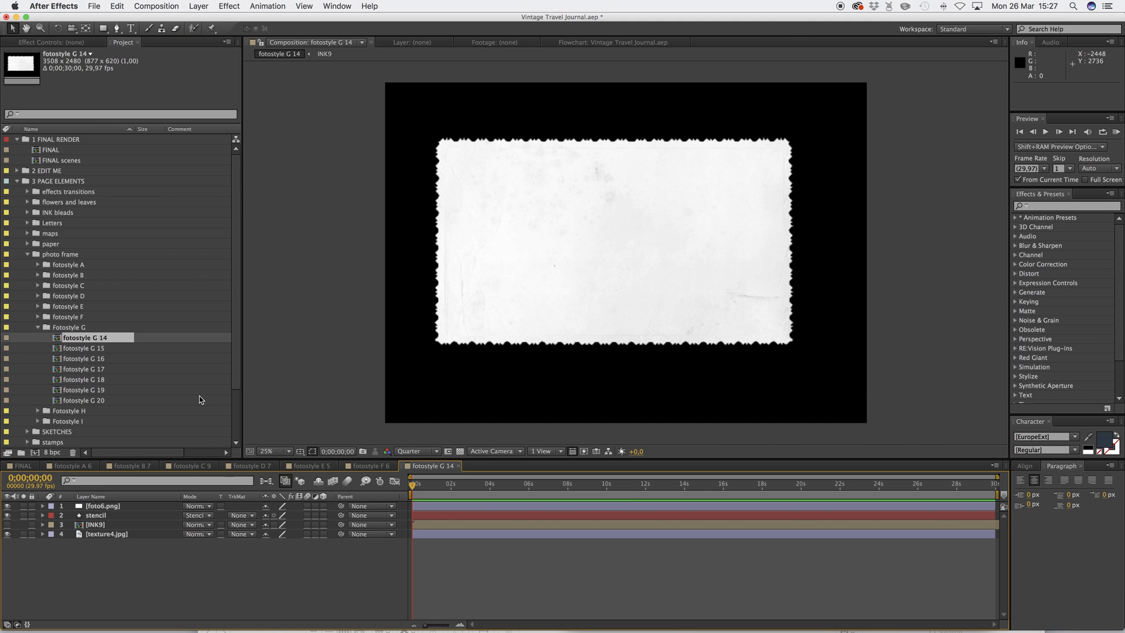
Add city-3208650_1920.jpg to the fotostyle G 14 composition below the texture4.jpg layer and scrub the first seconds
scroll(240, 340, down, 3)
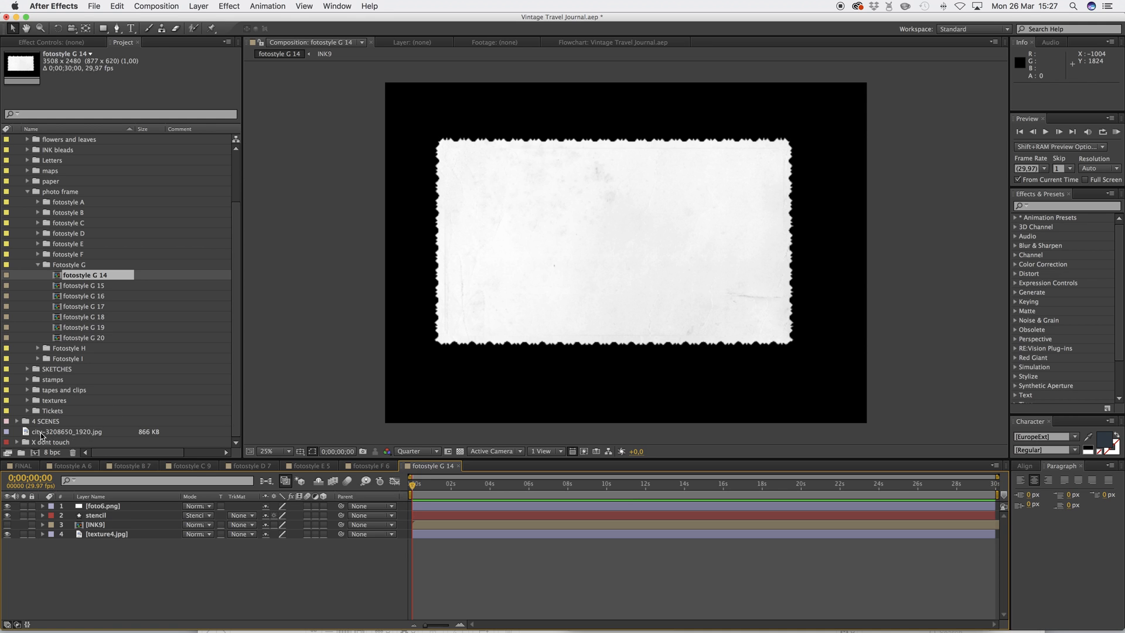
drag(42, 437, 107, 540)
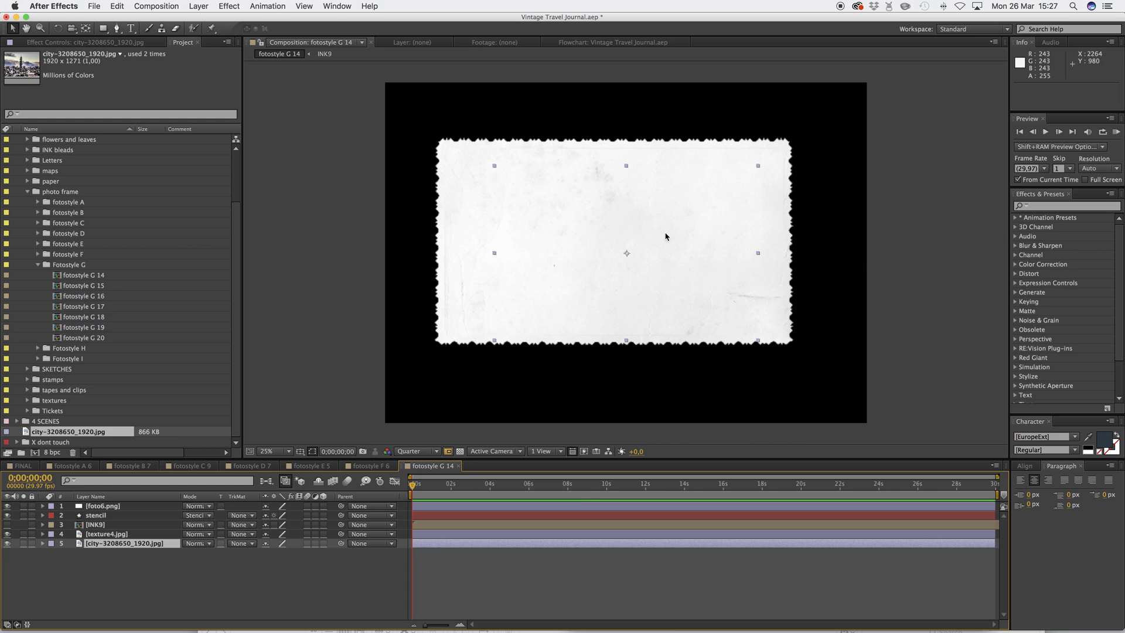
click(122, 535)
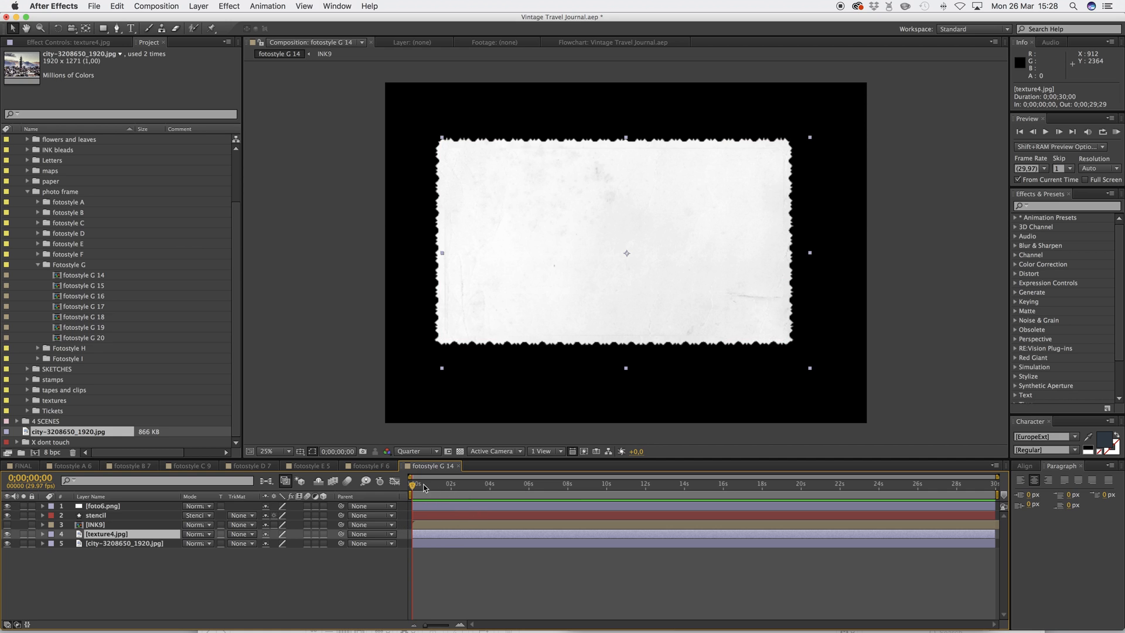
drag(426, 488, 486, 495)
drag(415, 495, 398, 495)
Move the city photo layer between INK9 and texture4.jpg, and enlarge it to fill the stamp-edged frame at about 1690, 1168
drag(97, 532, 104, 527)
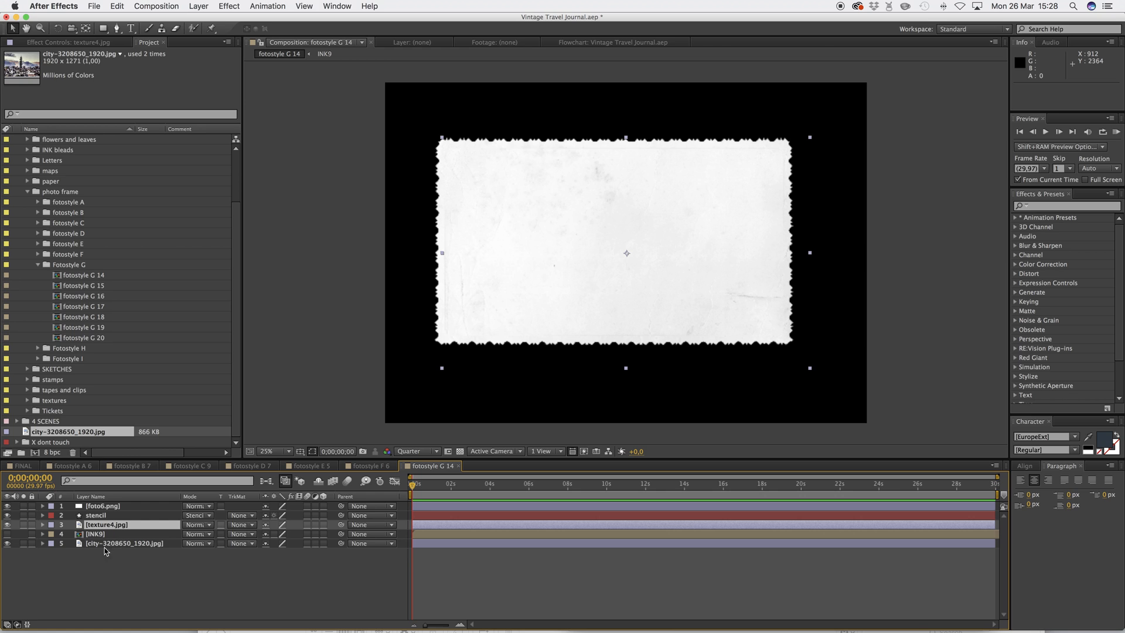
key(super+z)
click(104, 544)
drag(100, 545, 102, 533)
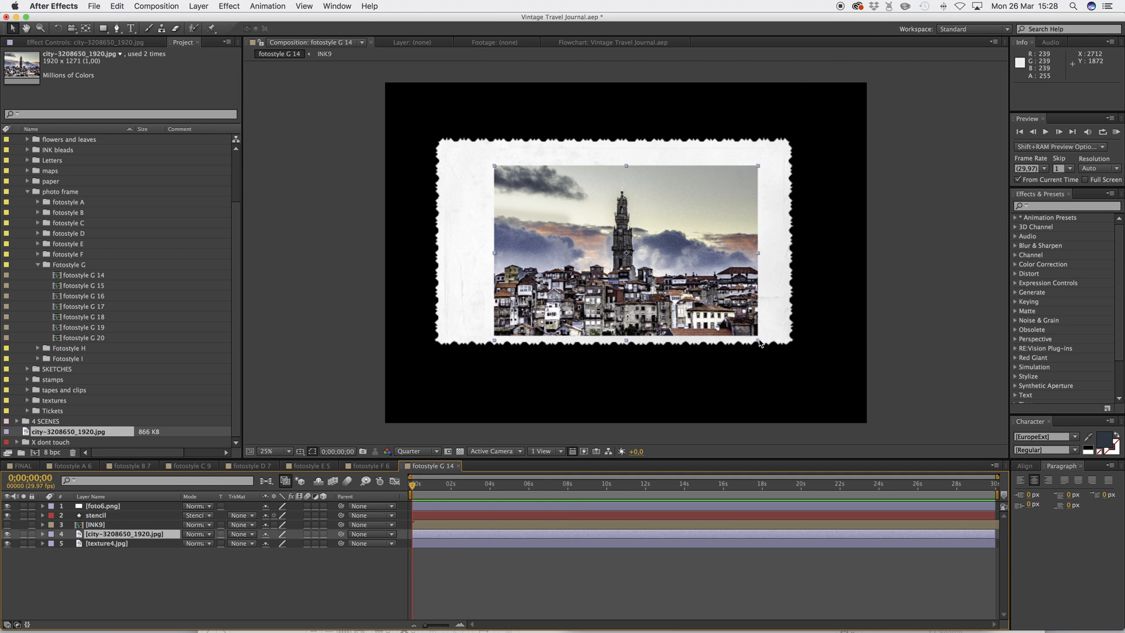
drag(758, 341, 808, 375)
drag(720, 303, 711, 291)
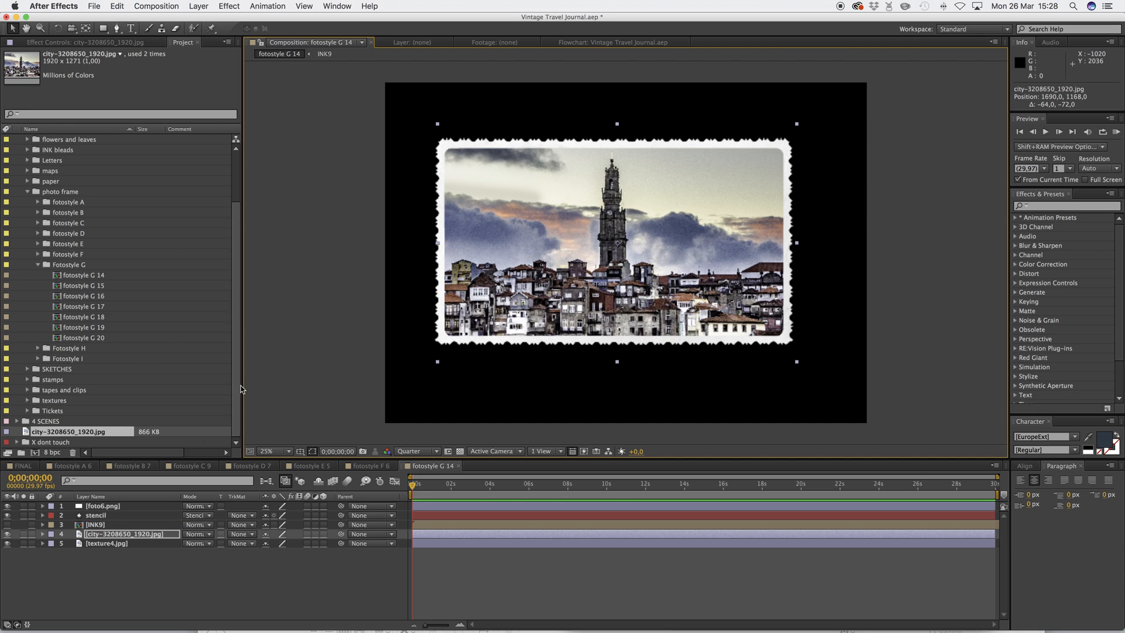
Open the INK9 composition, preview its ink transition up to about 3 seconds, and return to fotostyle G 14
double_click(95, 525)
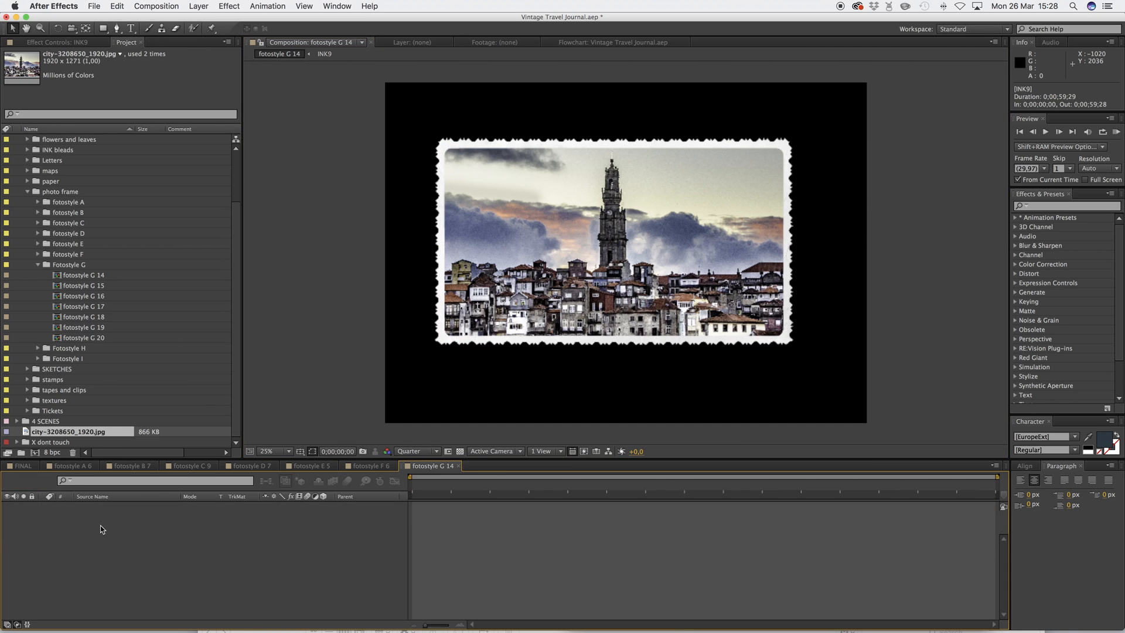
mouse_move(426, 487)
mouse_down()
mouse_move(501, 492)
mouse_move(445, 491)
mouse_up()
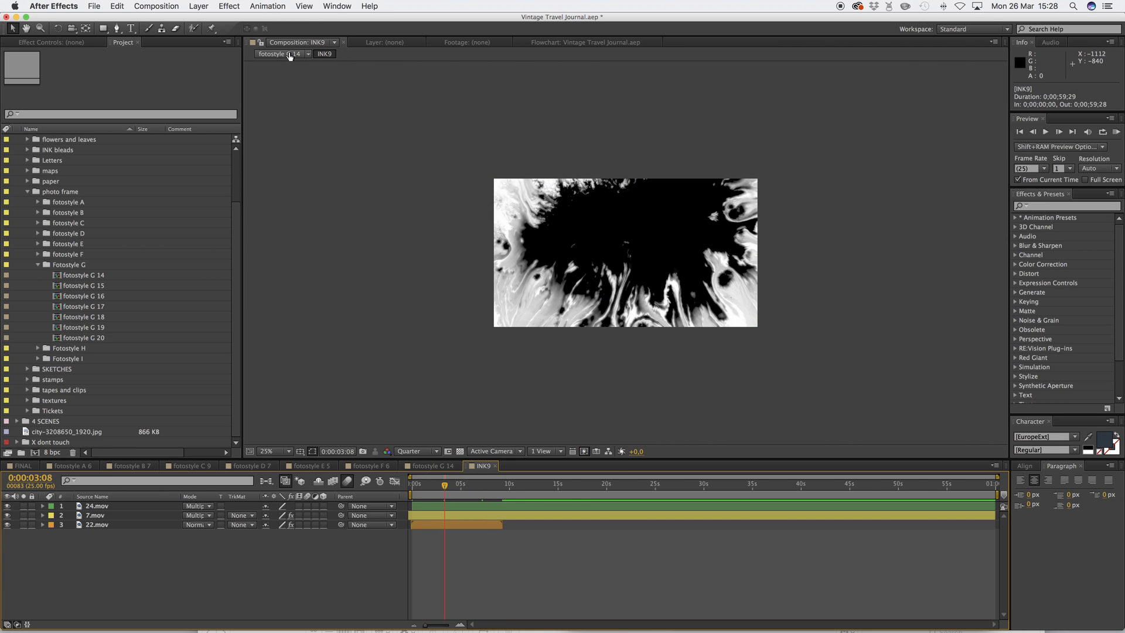
click(289, 53)
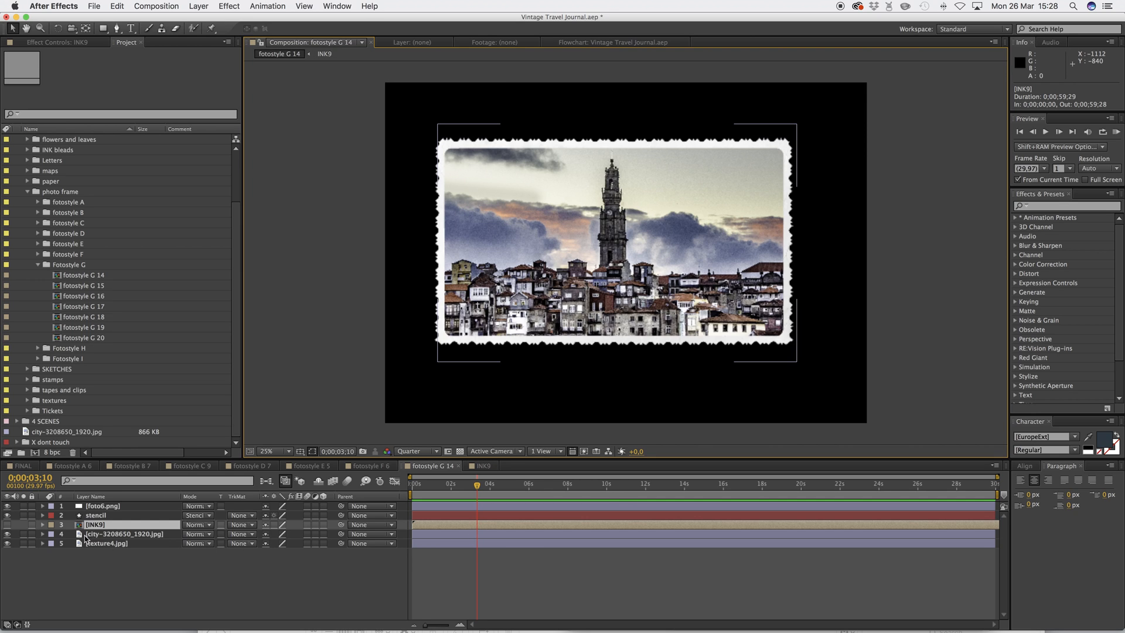
Set the city photo's track matte to Luma Inverted Matte "[INK9]" and scrub from the start to preview the ink reveal
click(413, 490)
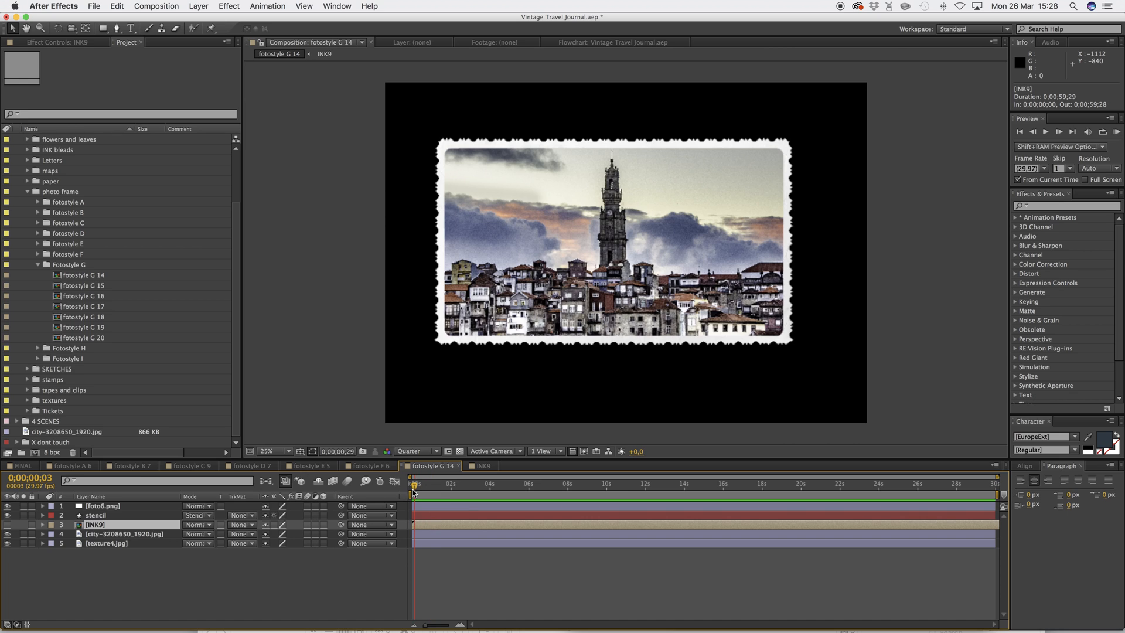
mouse_move(429, 488)
mouse_down()
mouse_move(417, 490)
mouse_move(440, 489)
mouse_move(410, 490)
mouse_up()
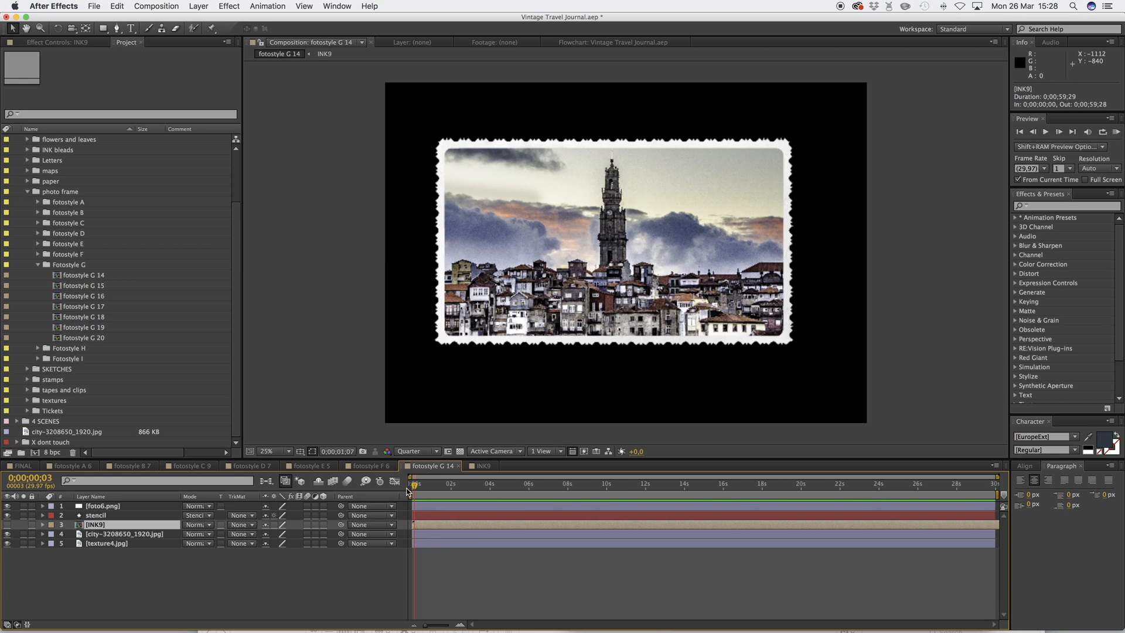
click(248, 534)
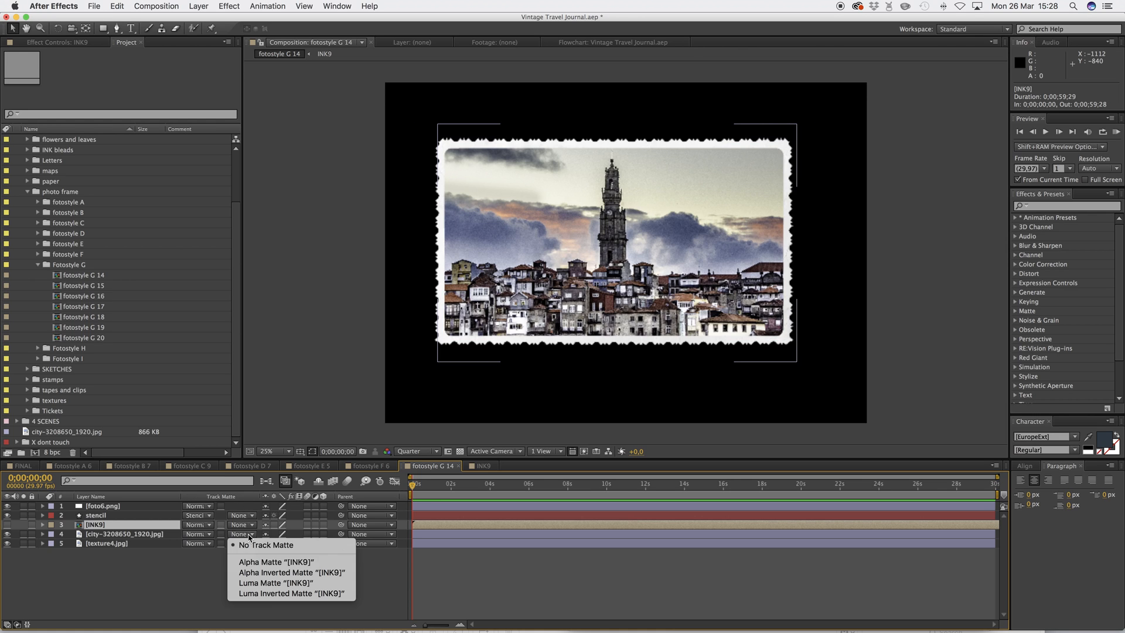
click(271, 593)
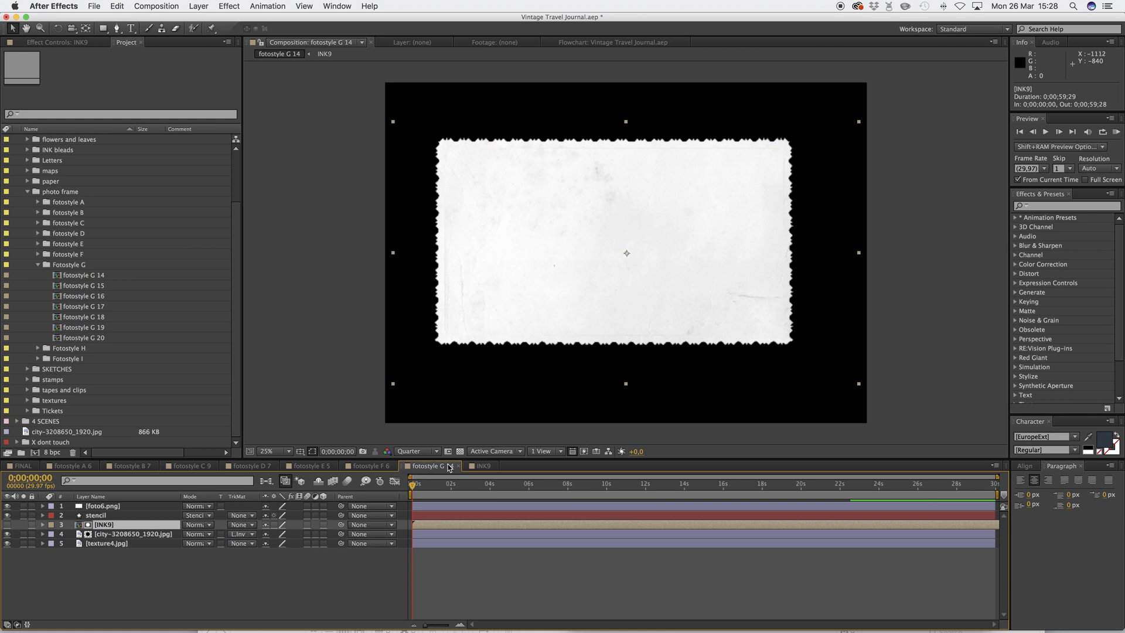
drag(420, 486, 466, 490)
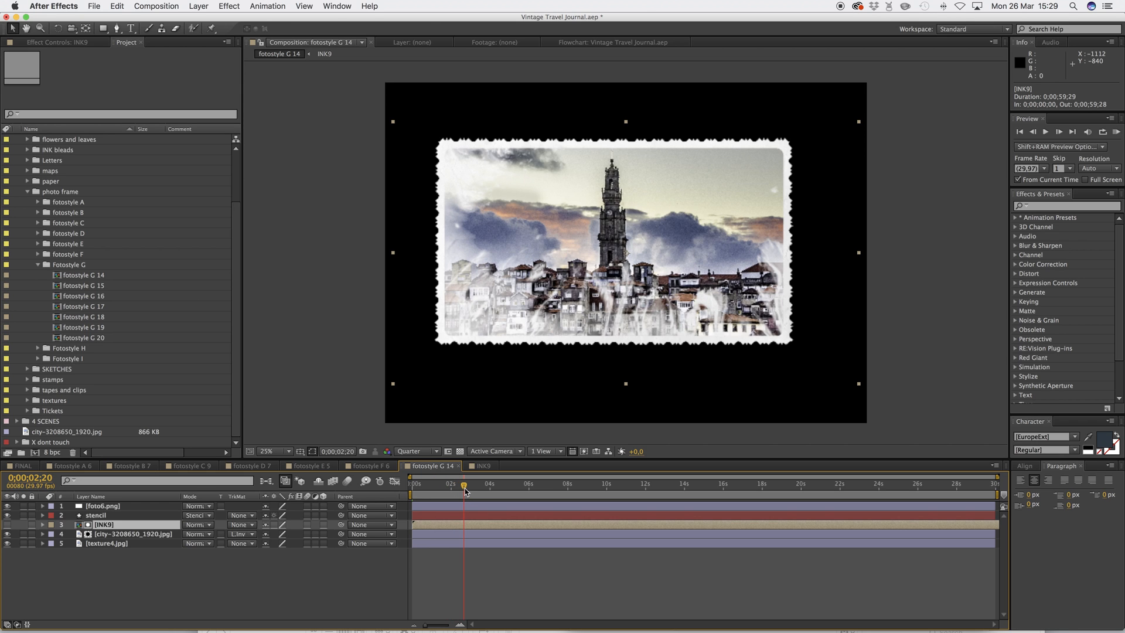
Expand the fotostyle A folder again and reopen the fotostyle A 6 composition
scroll(239, 332, up, 1)
scroll(239, 332, up, 5)
click(27, 254)
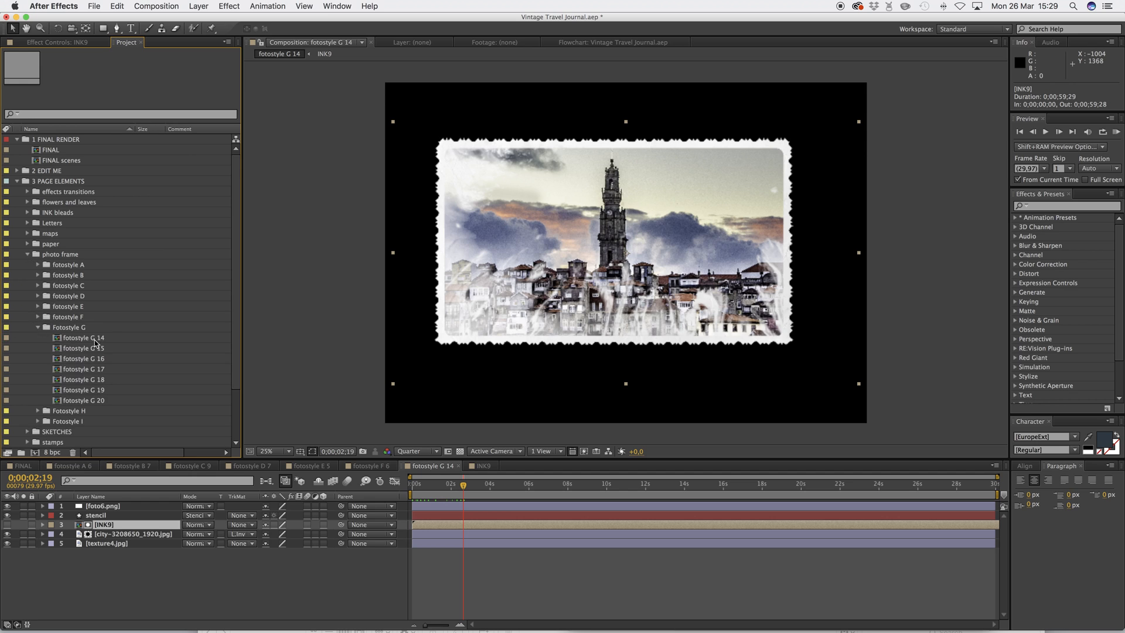
double_click(63, 274)
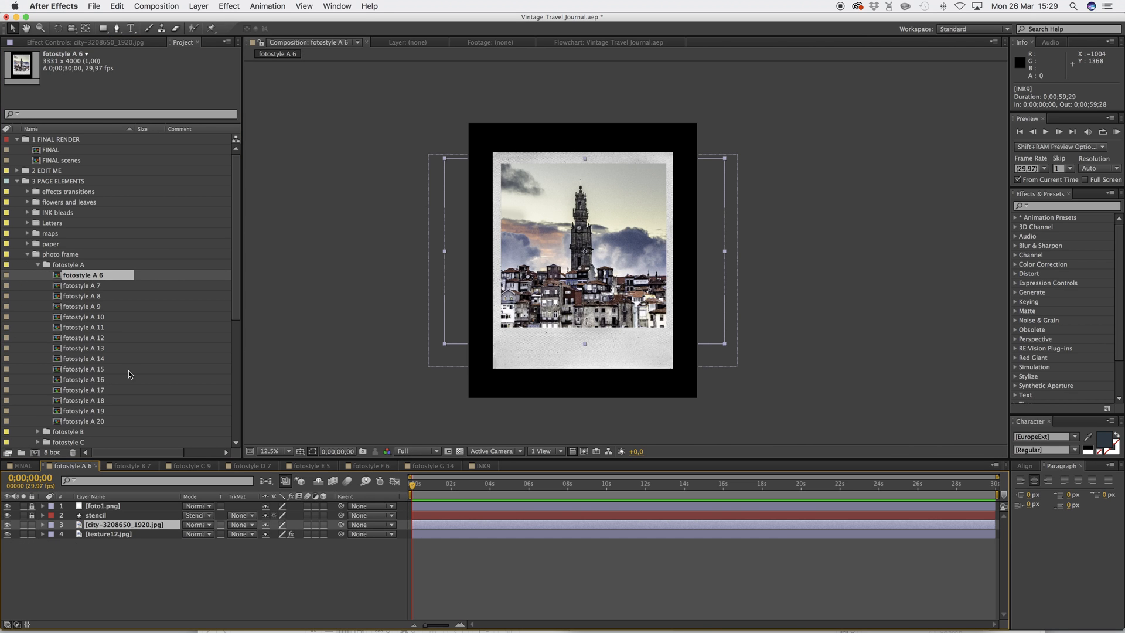
Look through the ink transitions, inks and centered folders inside INK bleads for available ink clips
click(28, 213)
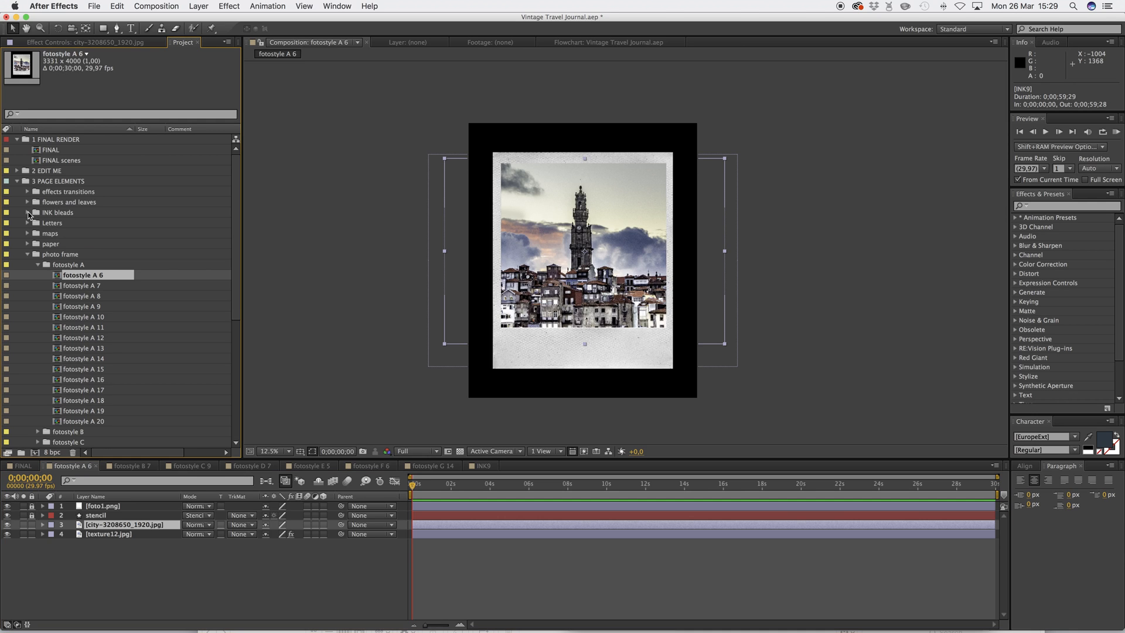
click(28, 213)
click(29, 213)
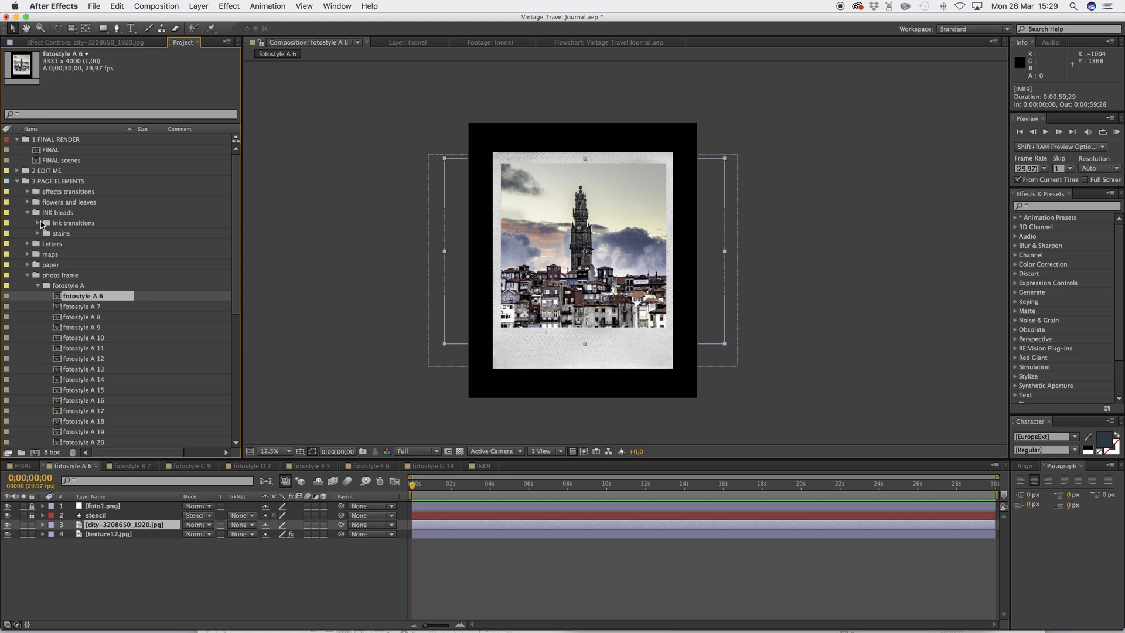
click(39, 222)
click(49, 234)
click(60, 244)
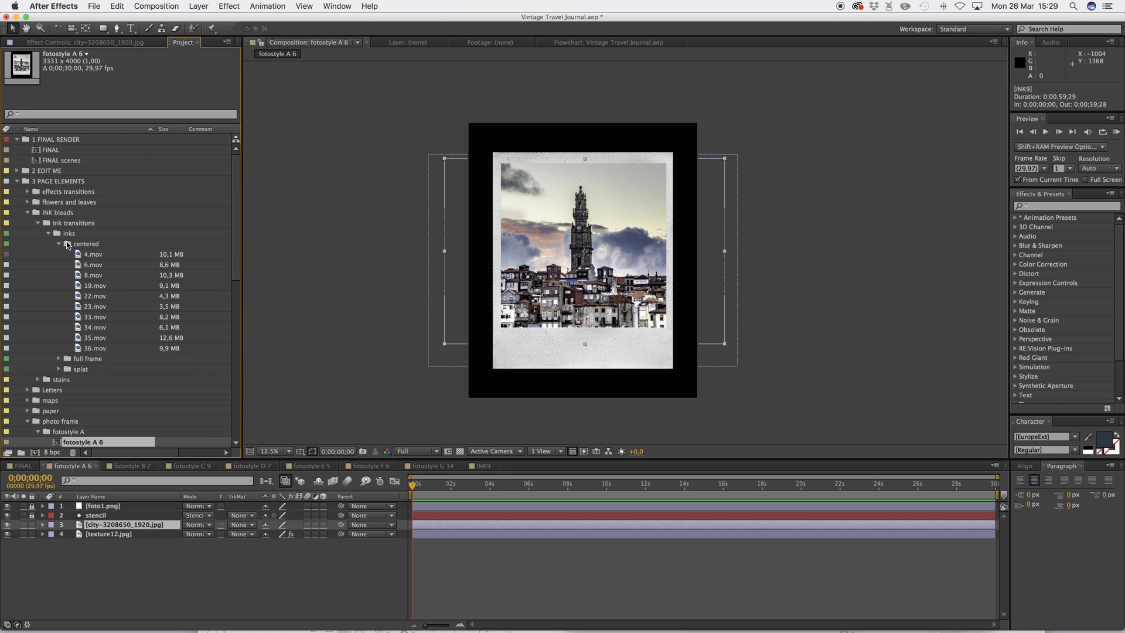
click(49, 234)
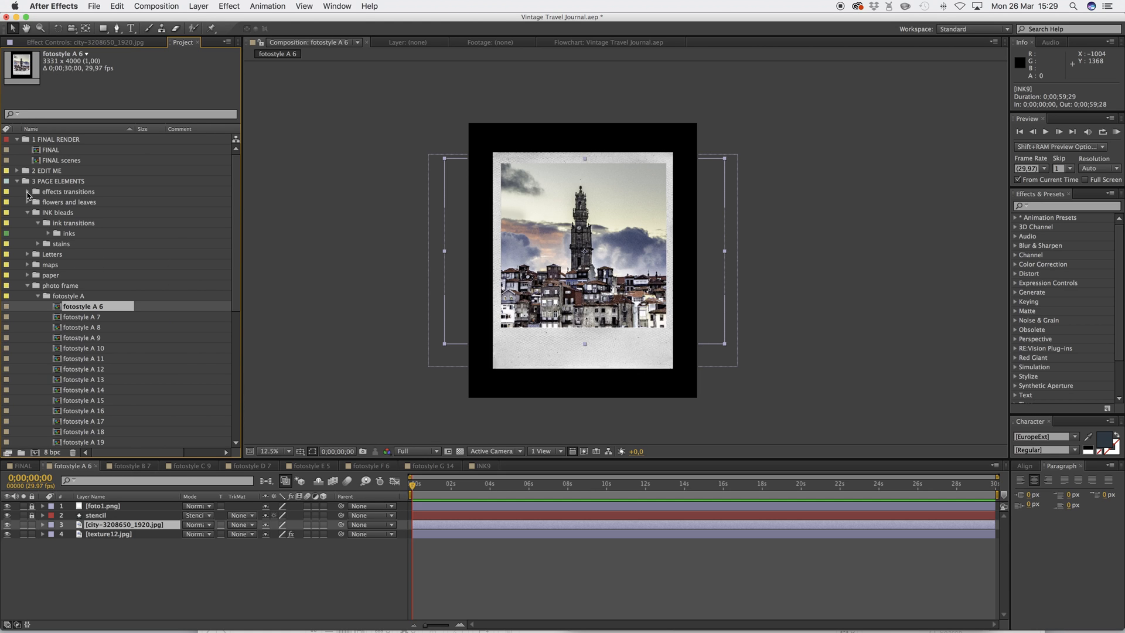
Place INK1 from the effects transitions folder above the city photo layer, enlarged to cover the polaroid opening at about 1601.5, 1816
click(27, 193)
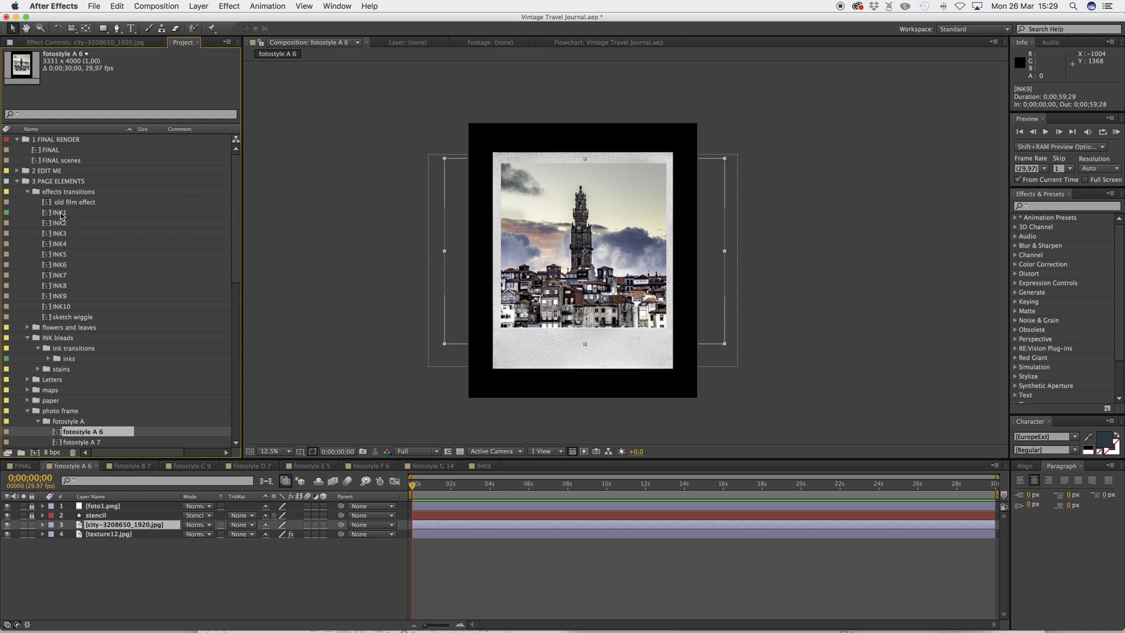
drag(62, 215, 125, 525)
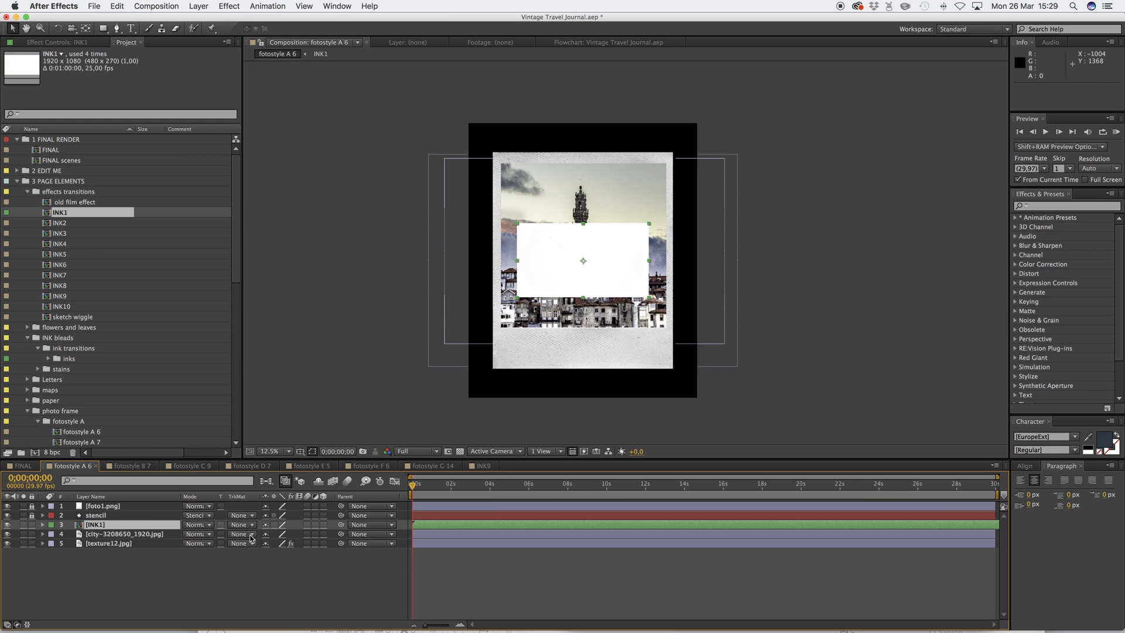
drag(649, 297, 750, 379)
drag(639, 310, 635, 296)
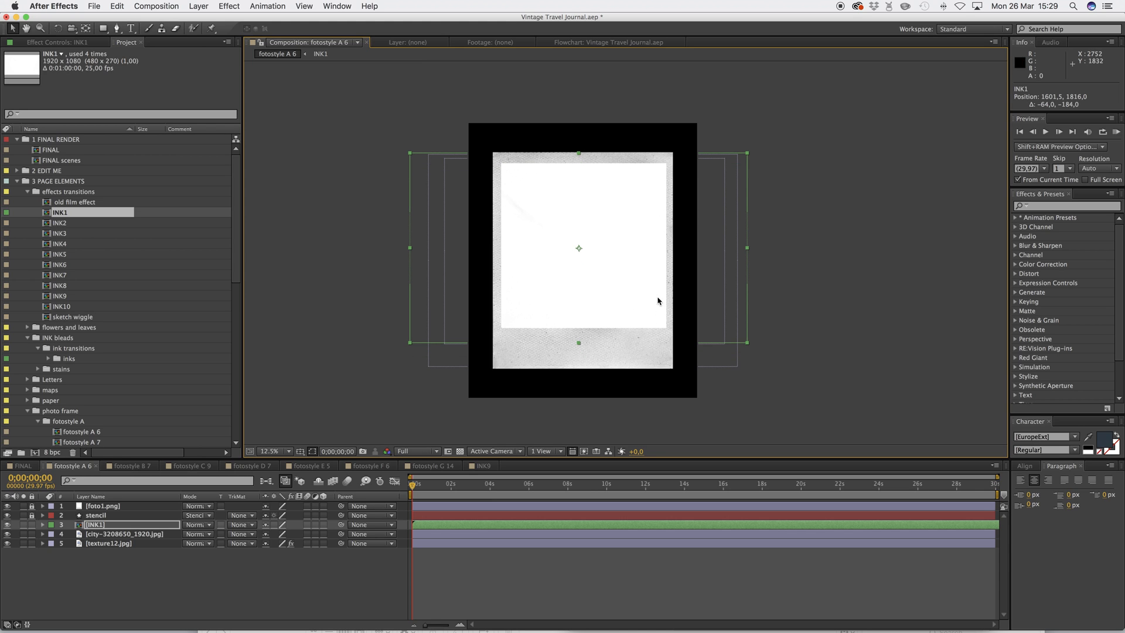
Set the city photo's track matte to Luma Inverted Matte "[INK1]" and preview the ink transition from the start
click(426, 485)
drag(448, 488, 367, 489)
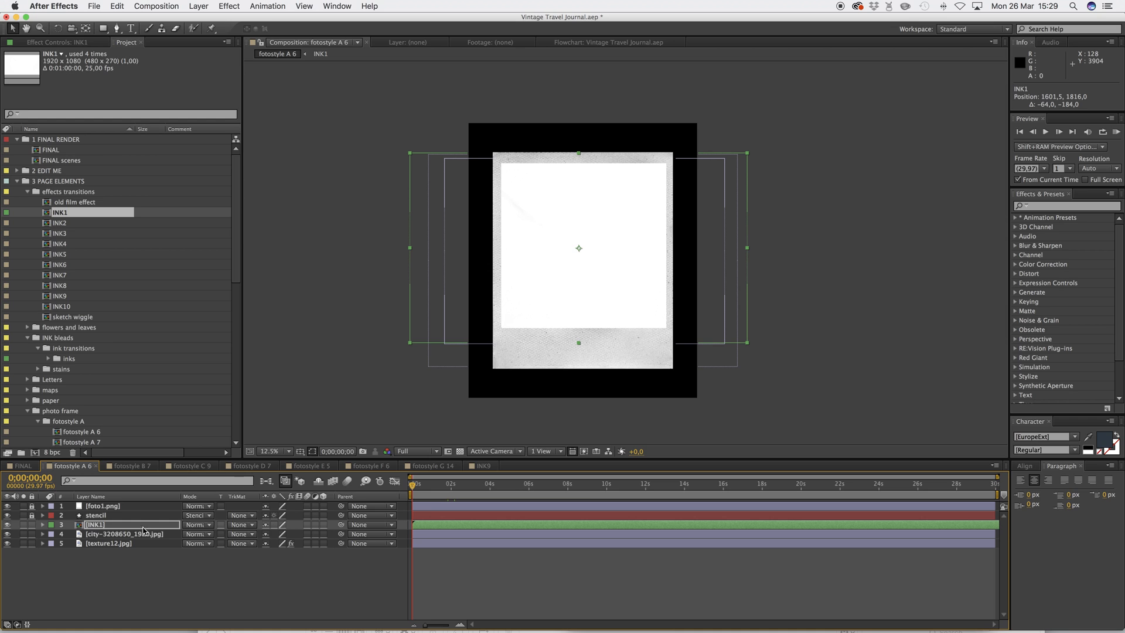
click(91, 535)
click(252, 534)
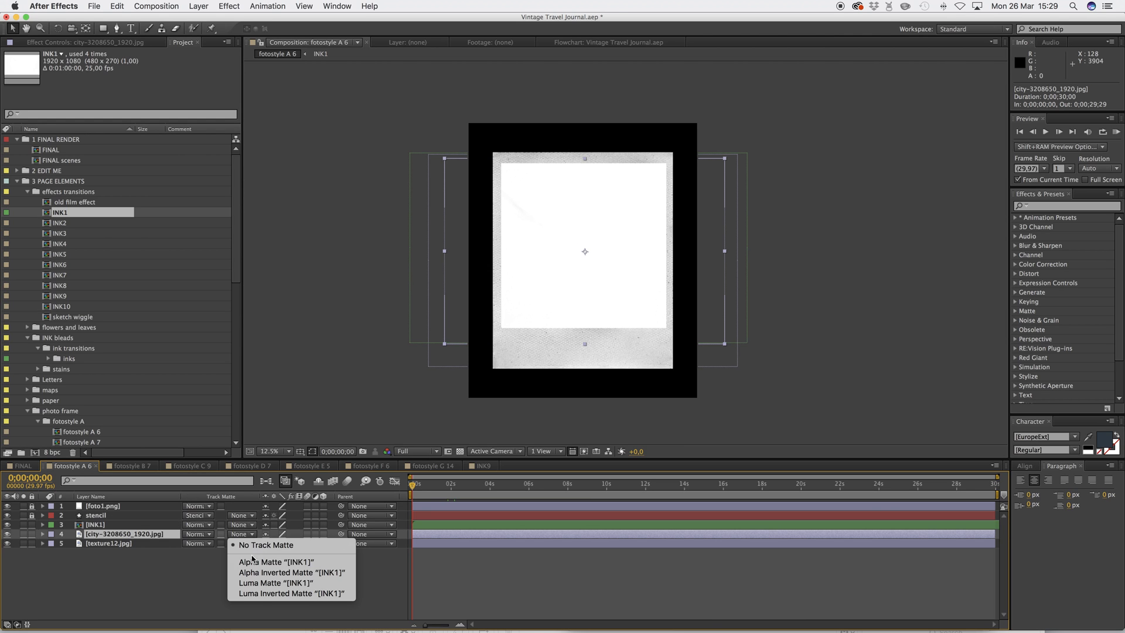
click(259, 596)
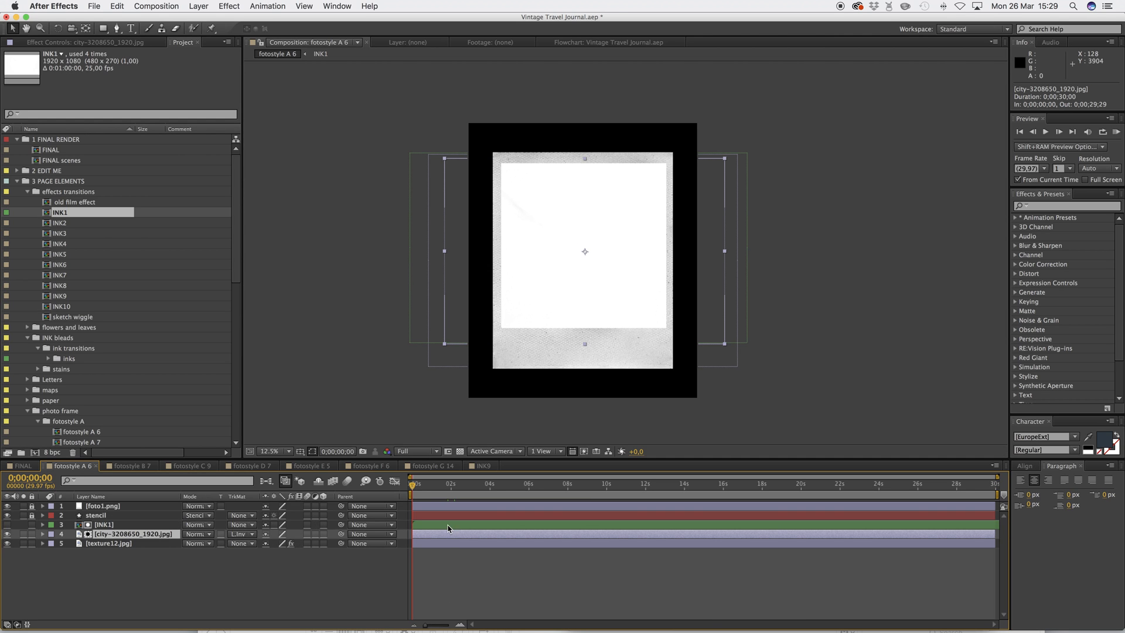
mouse_move(417, 489)
mouse_down()
mouse_move(450, 495)
mouse_move(412, 496)
mouse_up()
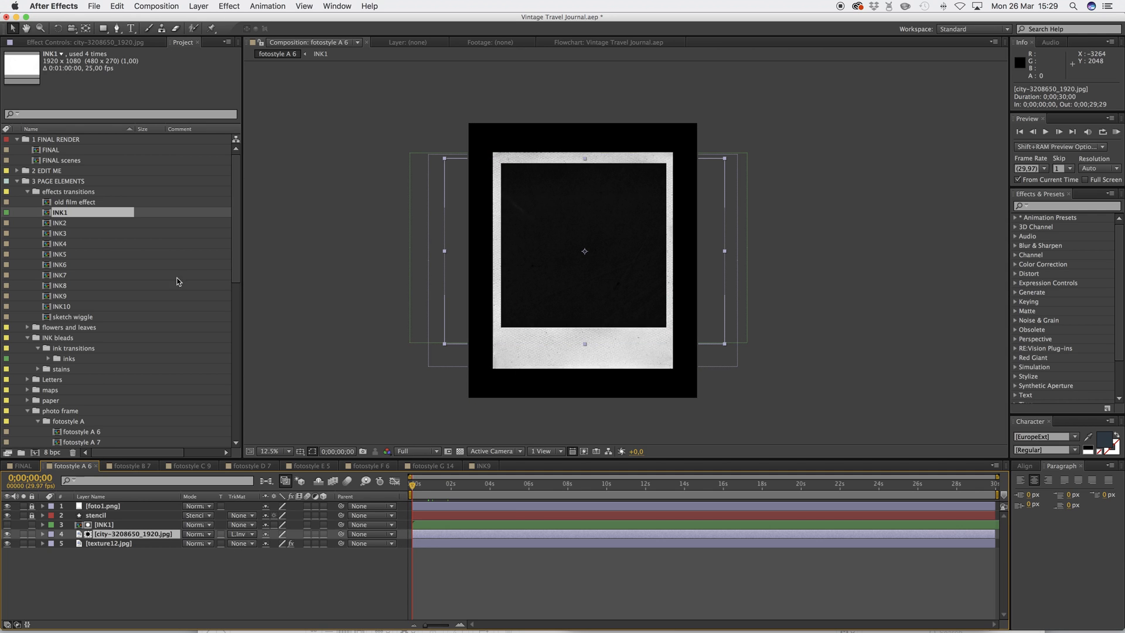
Collapse the INK bleads and effects transitions folders and reopen the photo frame folder to show its frame styles
click(28, 338)
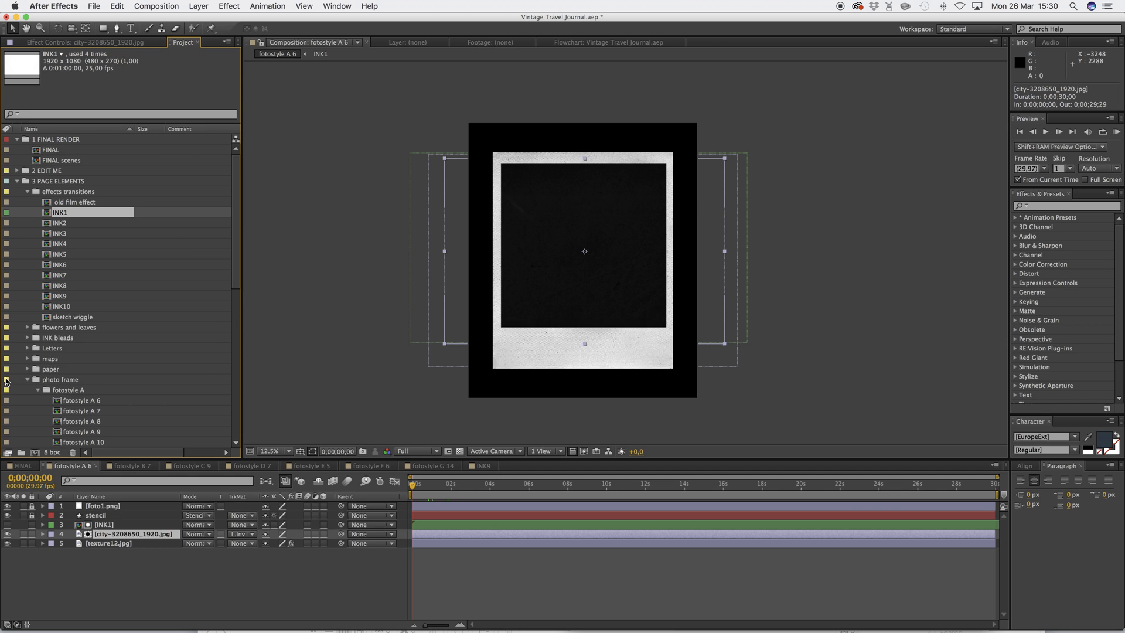
click(27, 381)
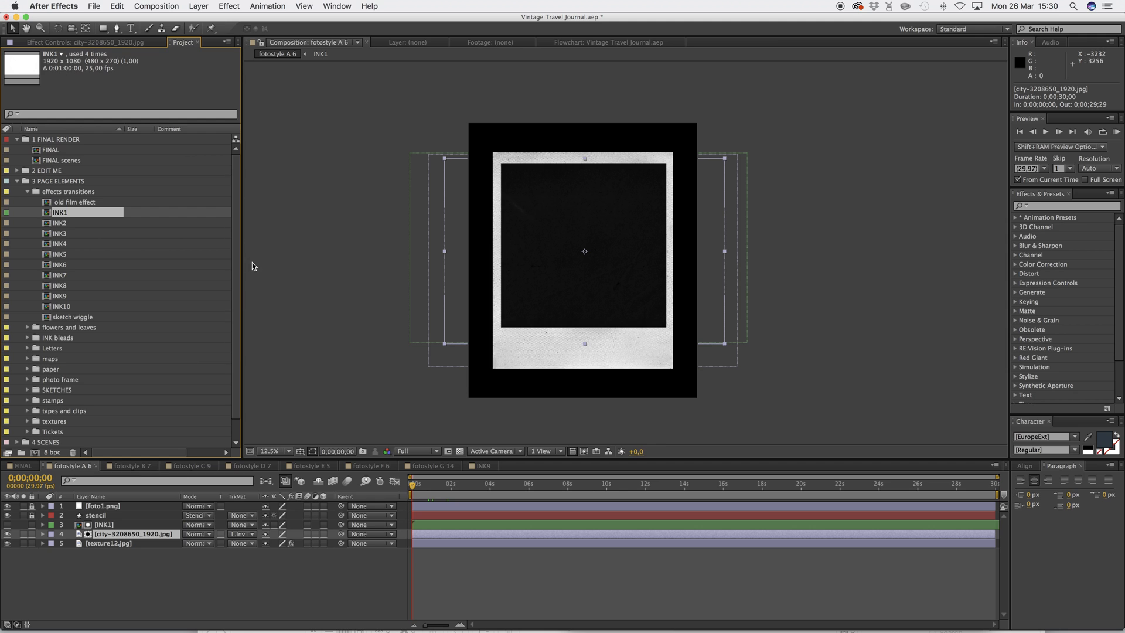
click(27, 192)
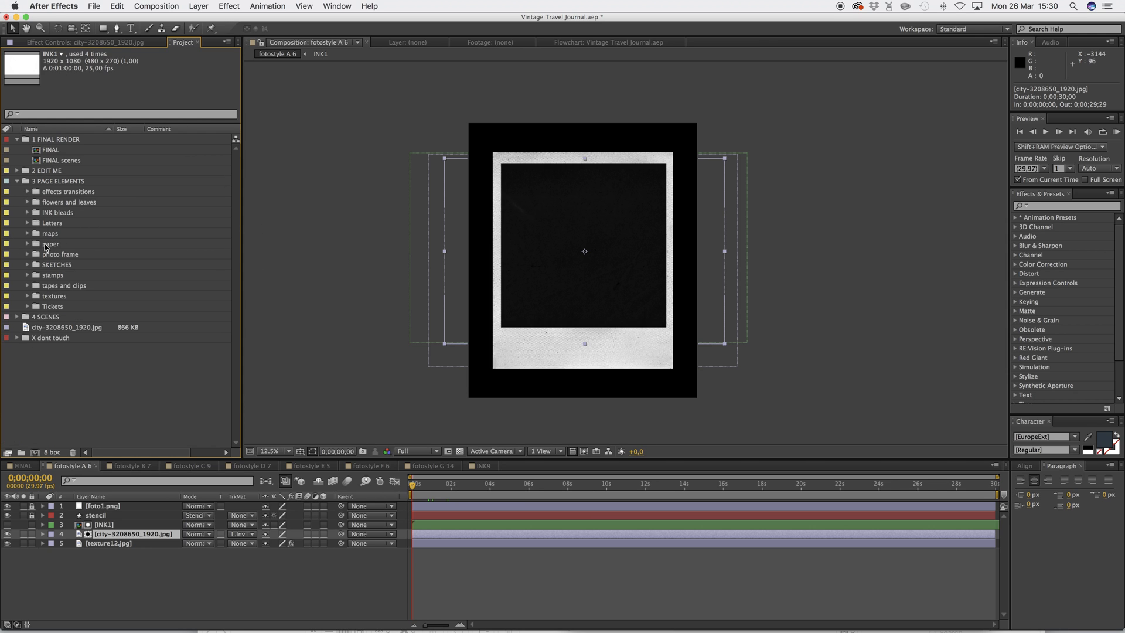
double_click(52, 254)
scroll(142, 198, down, 5)
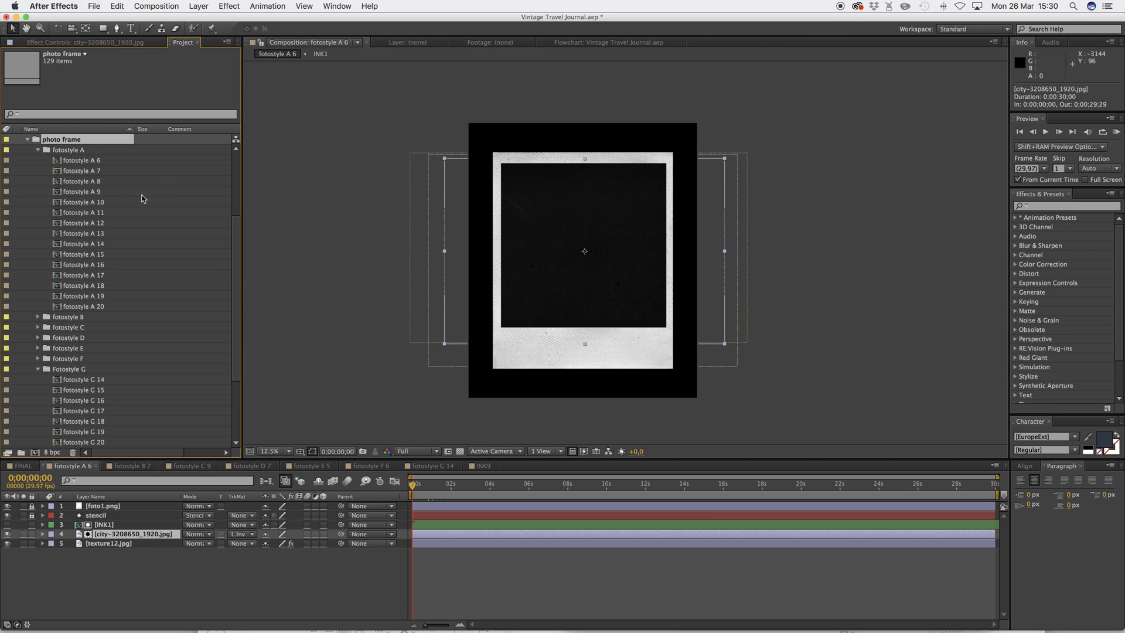
Collapse the photo frame folder and place corner.png from tapes and clips at the polaroid's upper-left corner, scaled to about 415%
click(94, 165)
scroll(243, 229, up, 5)
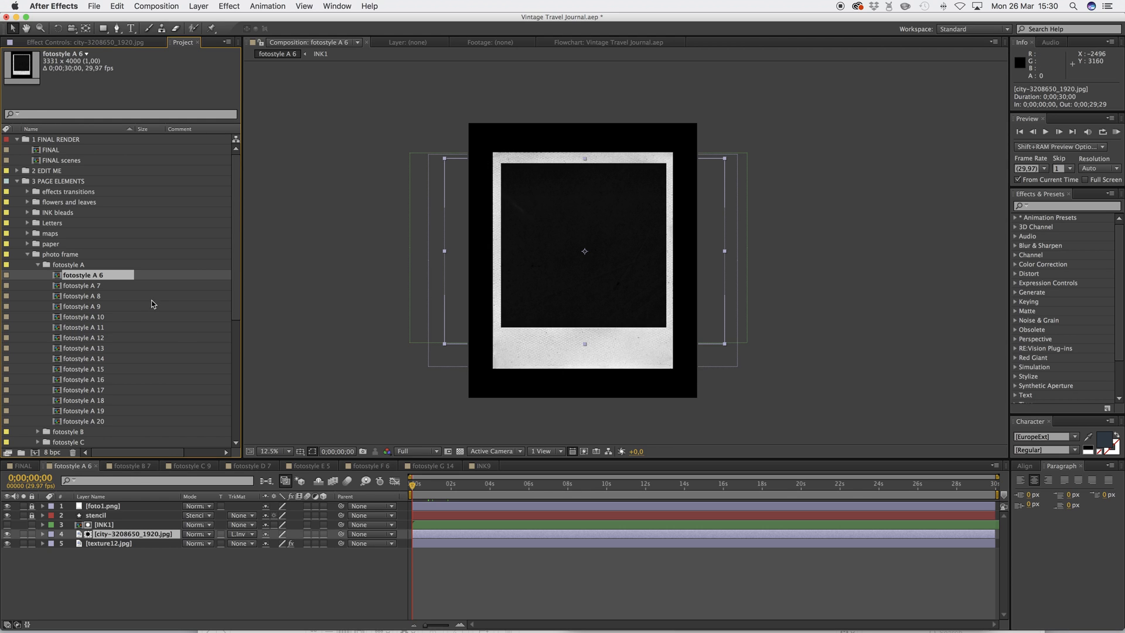
click(27, 256)
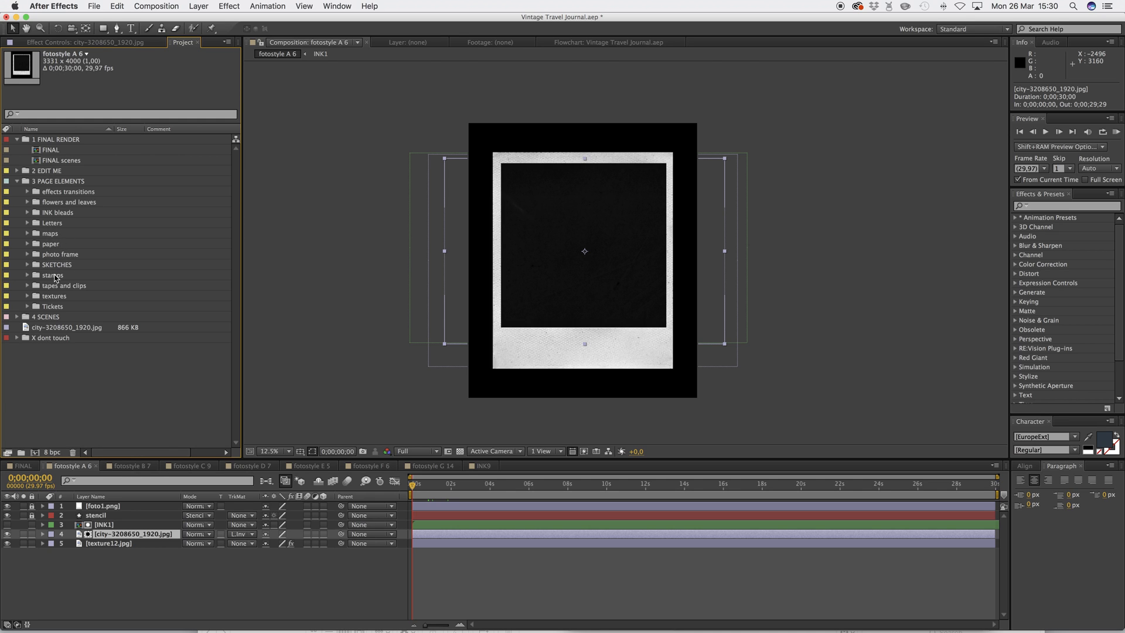
click(57, 287)
click(27, 286)
drag(67, 298, 534, 181)
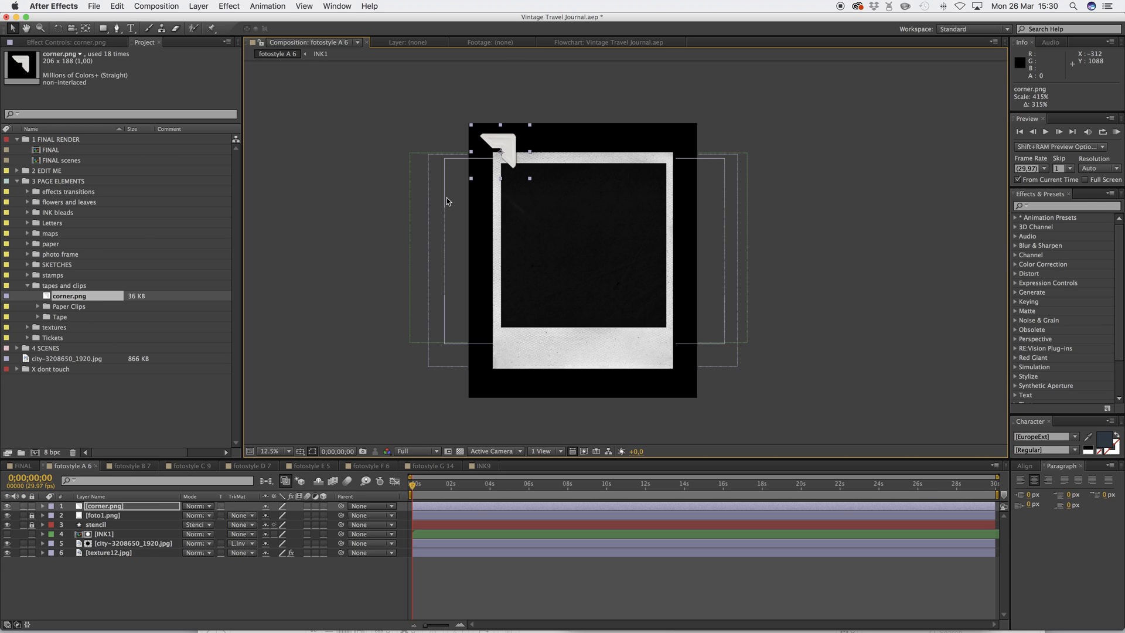
Rotate the corner.png layer to -93° and shift it onto the polaroid's upper-left corner
key(r)
drag(276, 519, 239, 525)
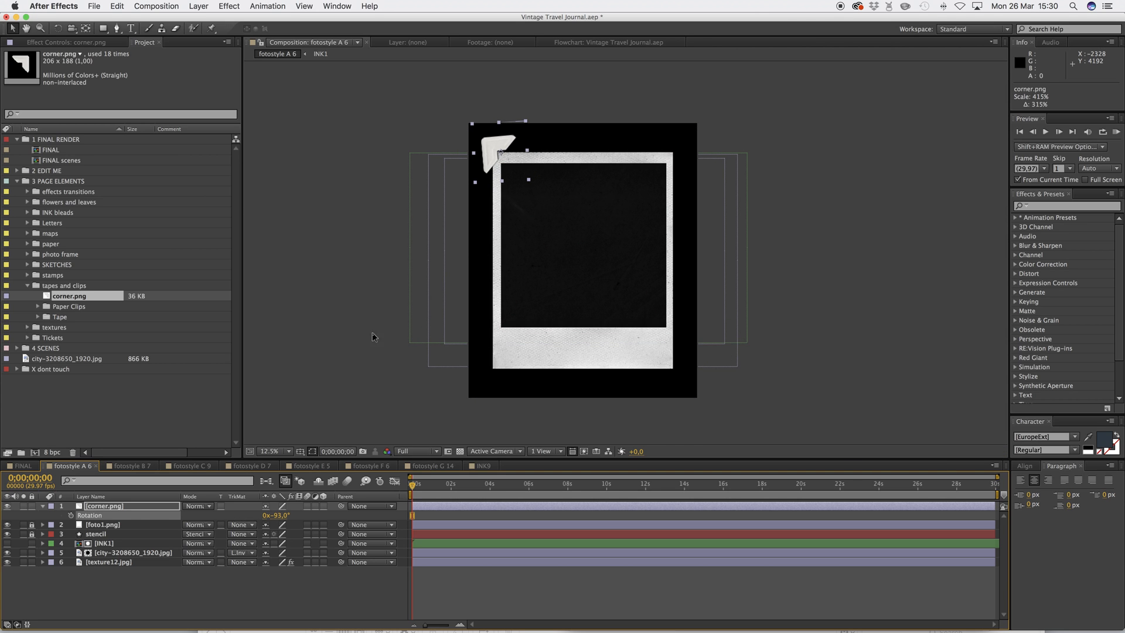
drag(506, 143, 510, 150)
Duplicate the corner.png layer and move the copy near the polaroid's lower-right area, at about 2400, 3152
click(111, 514)
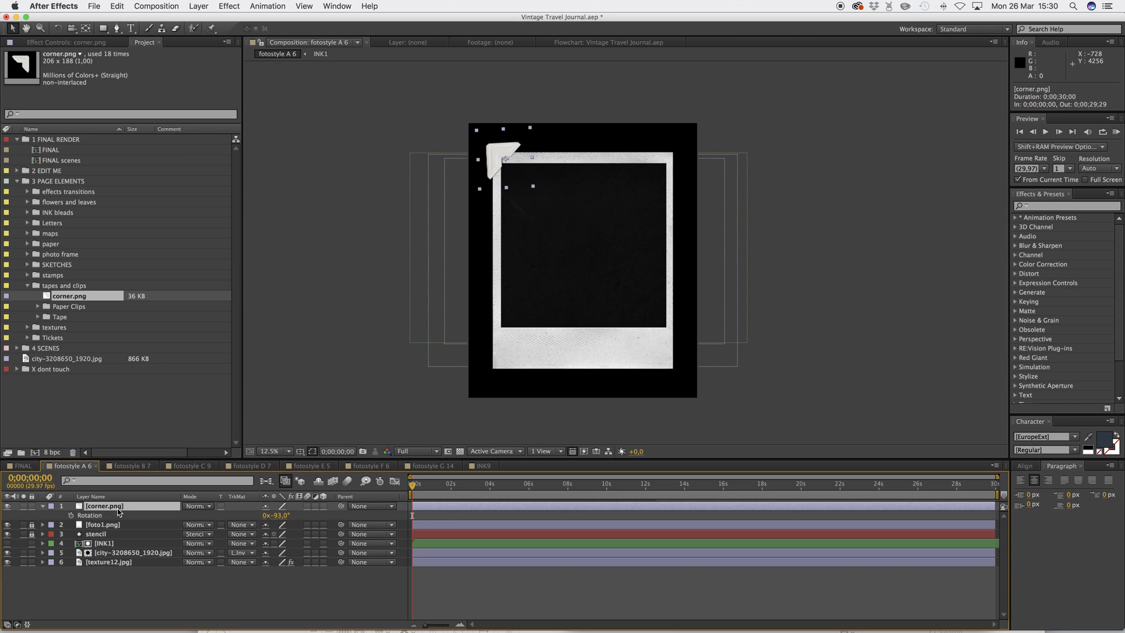
key(super+d)
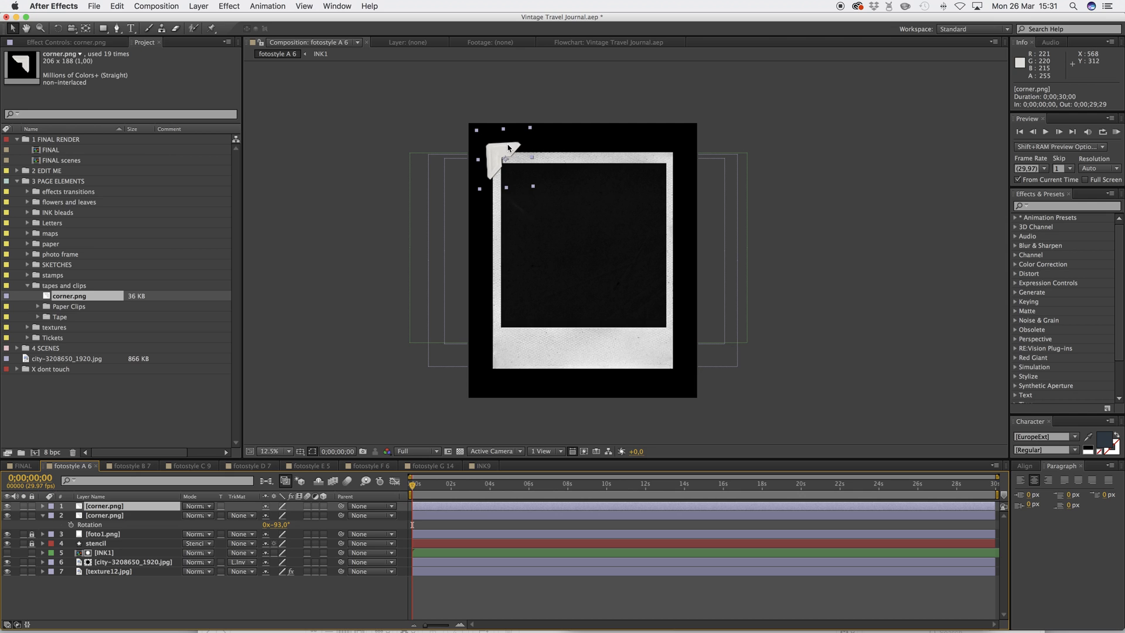
drag(507, 150, 575, 213)
drag(637, 331, 640, 326)
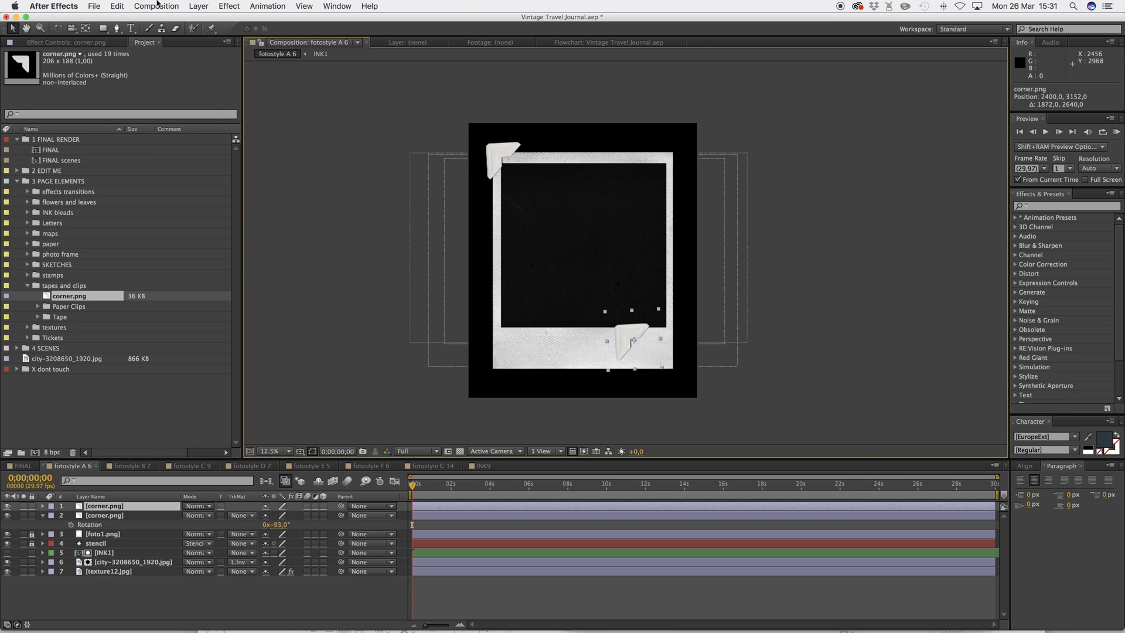
click(117, 6)
click(126, 68)
right_click(173, 602)
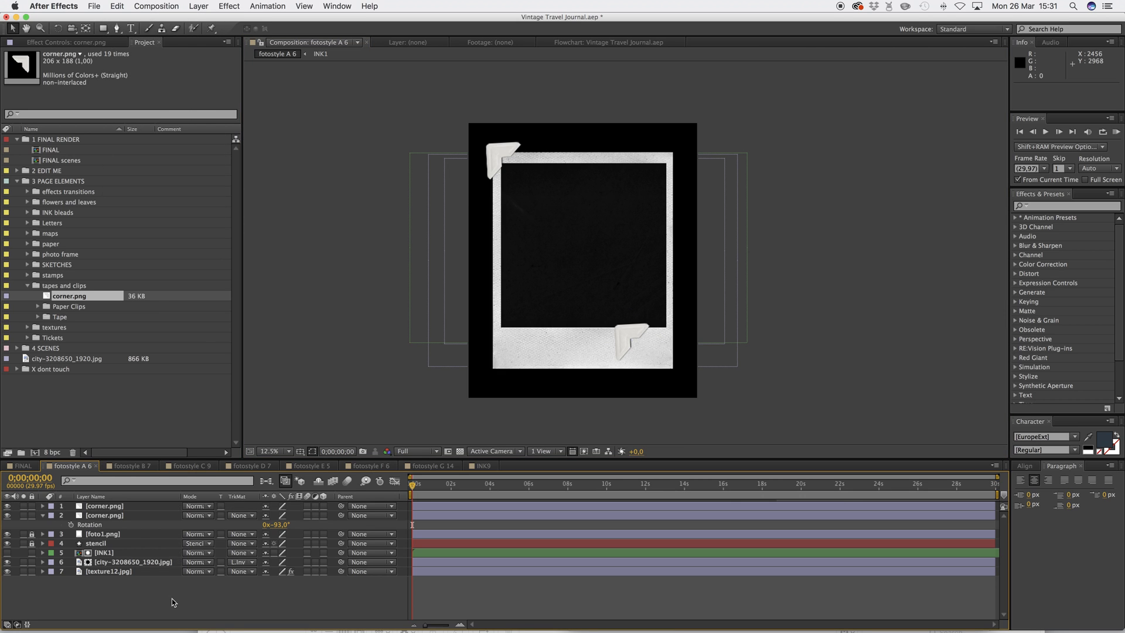
click(123, 4)
click(631, 342)
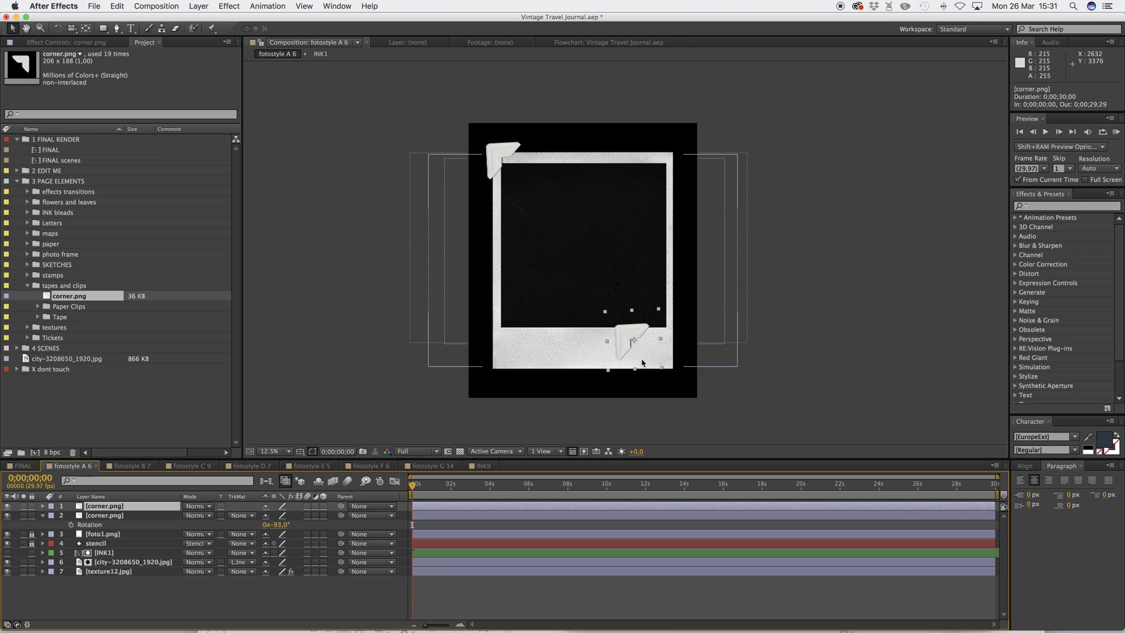
Rotate the duplicated corner to 77° and fit it over the polaroid's lower-right corner at about 2856, 3384
key(r)
drag(280, 517, 376, 515)
click(665, 352)
drag(664, 351, 676, 356)
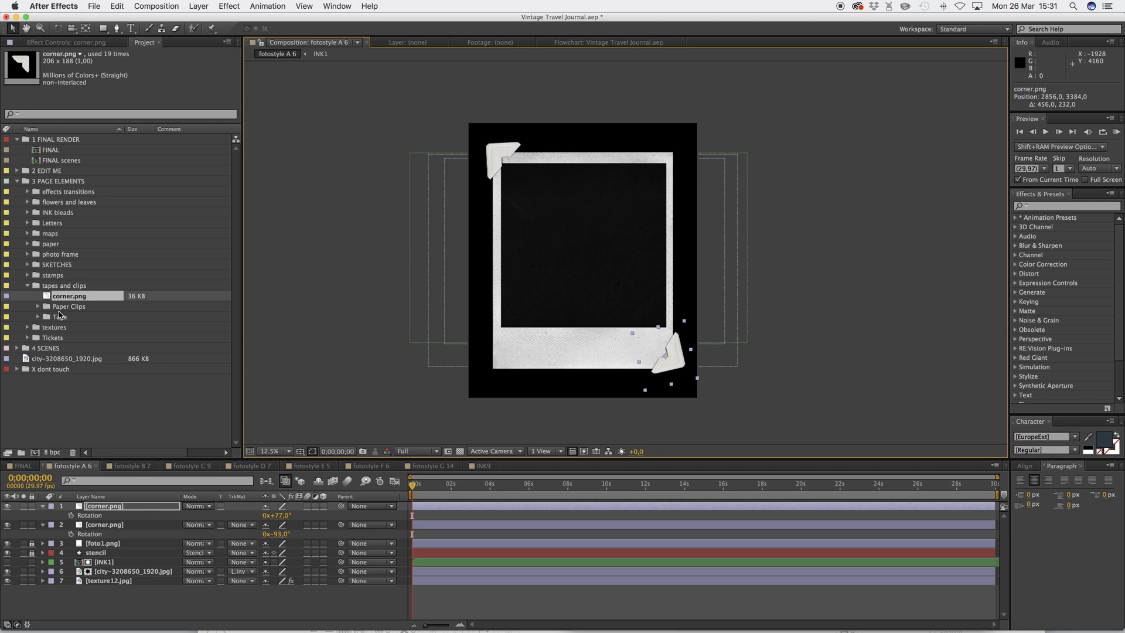
click(278, 515)
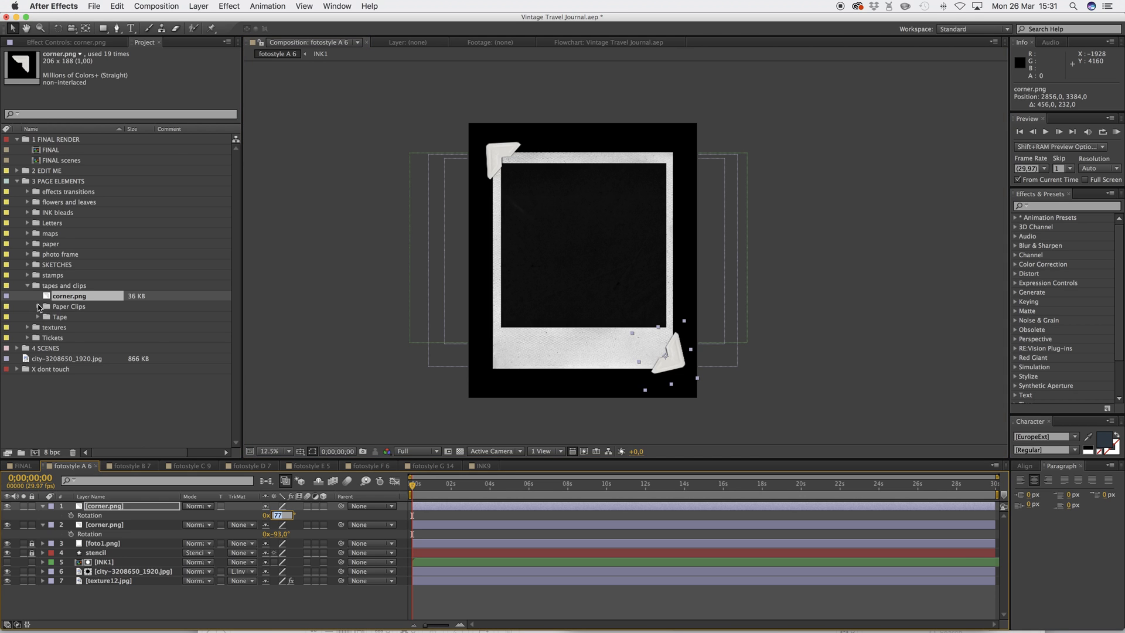
Place black binder clip.png on the polaroid's top edge at about 1976, 728, and try its layer beneath the stencil
click(38, 307)
drag(87, 318, 612, 155)
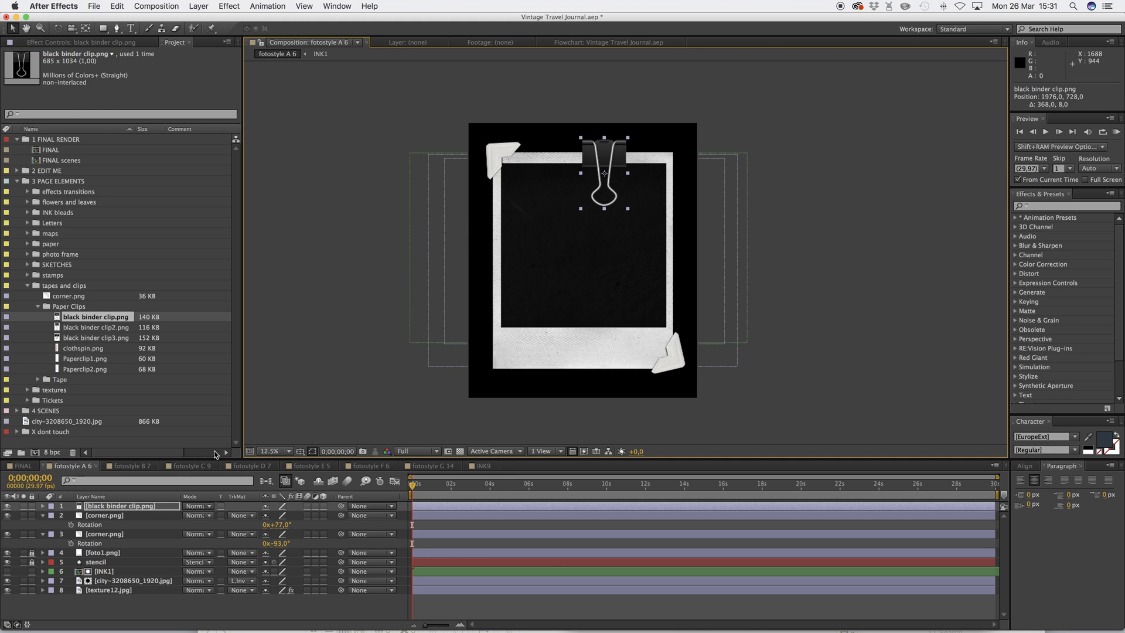
click(41, 516)
click(41, 526)
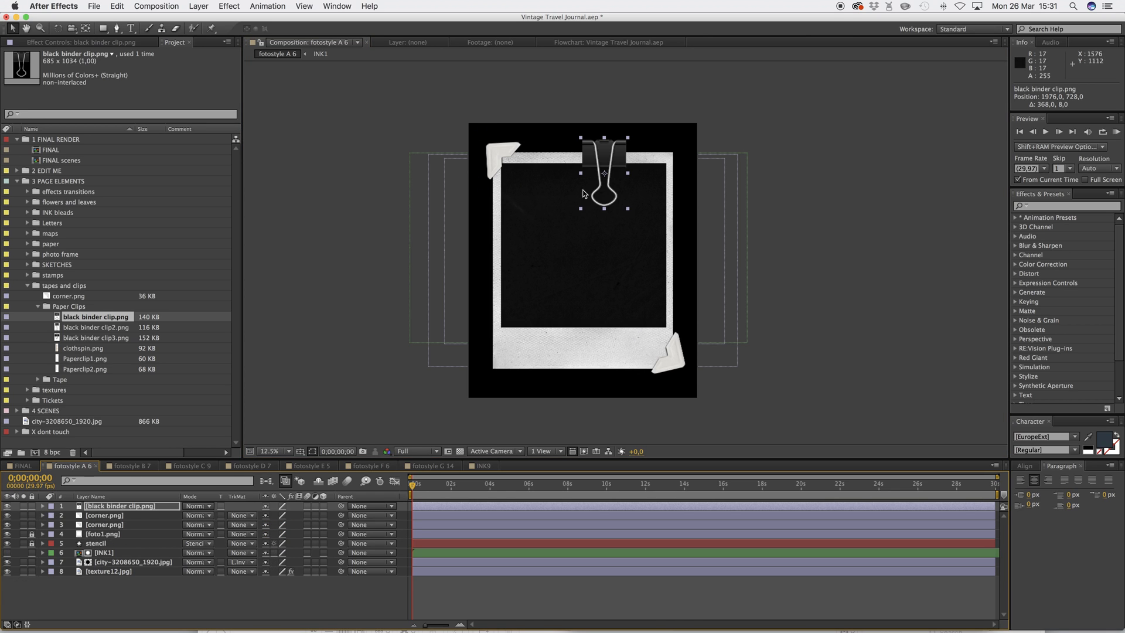
drag(125, 505, 124, 548)
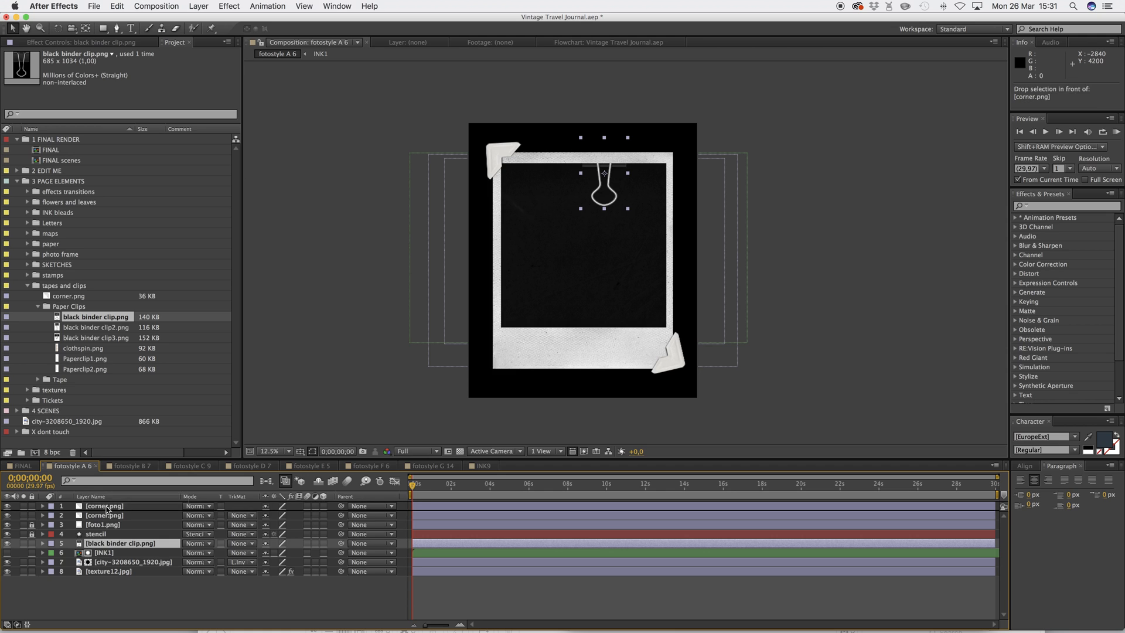
key(super+z)
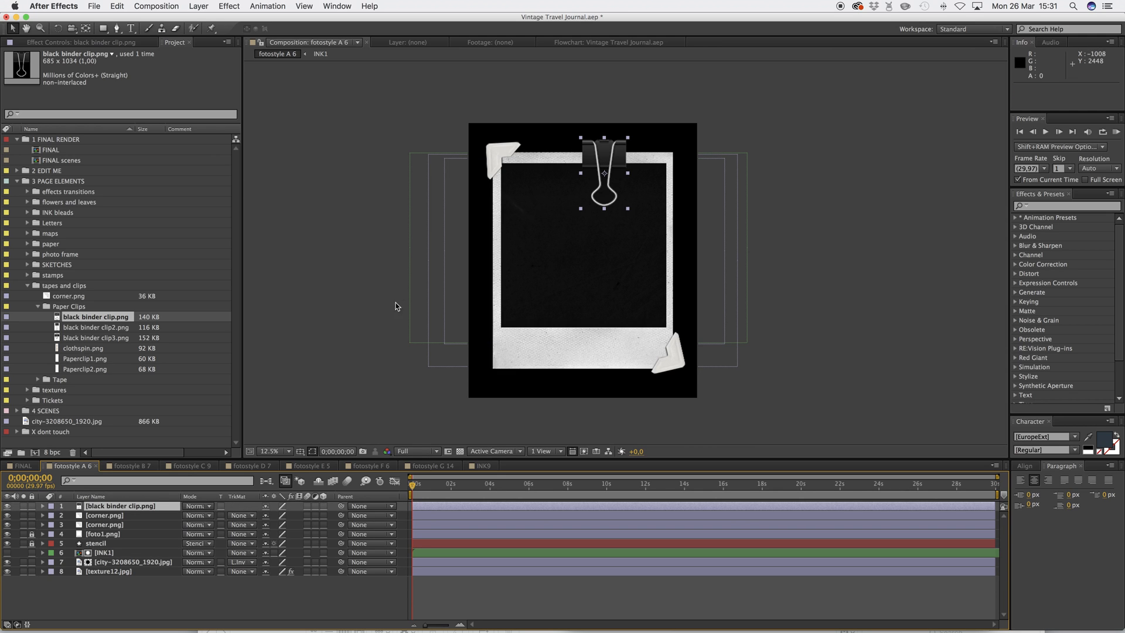
Try the black binder clip rotated to 137° on the polaroid's left edge at about 664, 2344, and delete it
key(r)
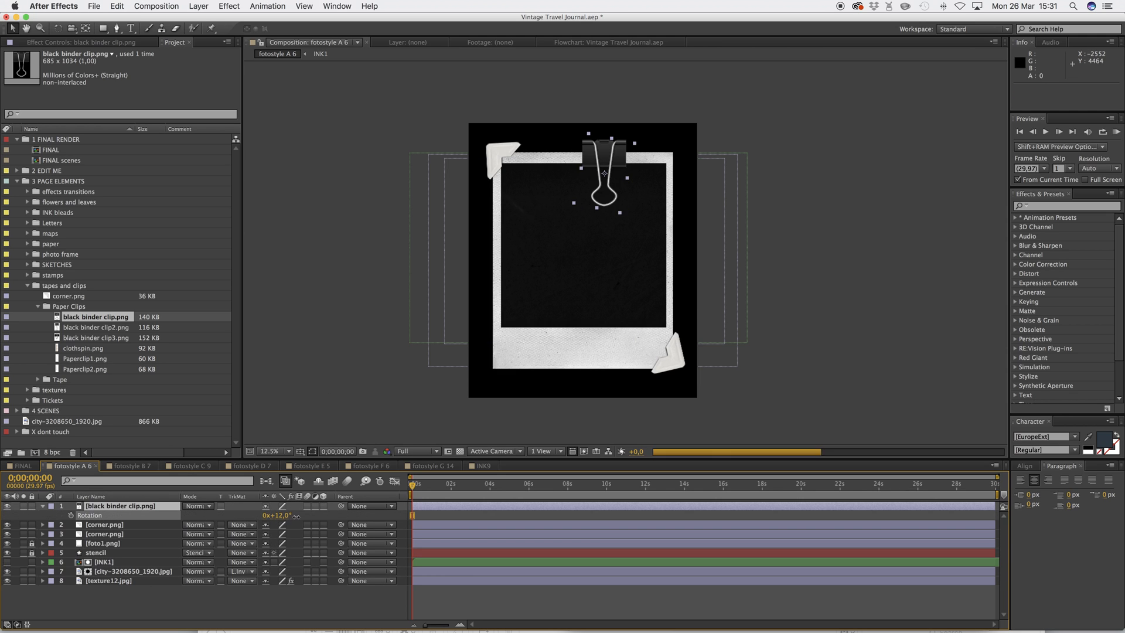
mouse_move(279, 516)
mouse_down()
mouse_move(360, 516)
mouse_move(262, 523)
mouse_up()
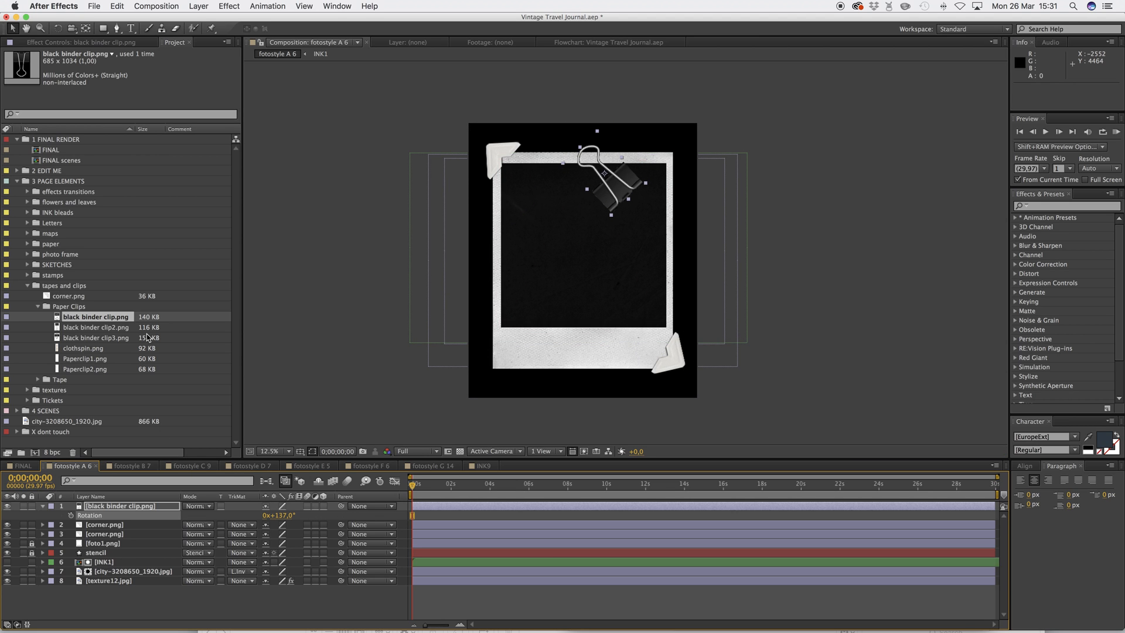
drag(620, 196, 534, 304)
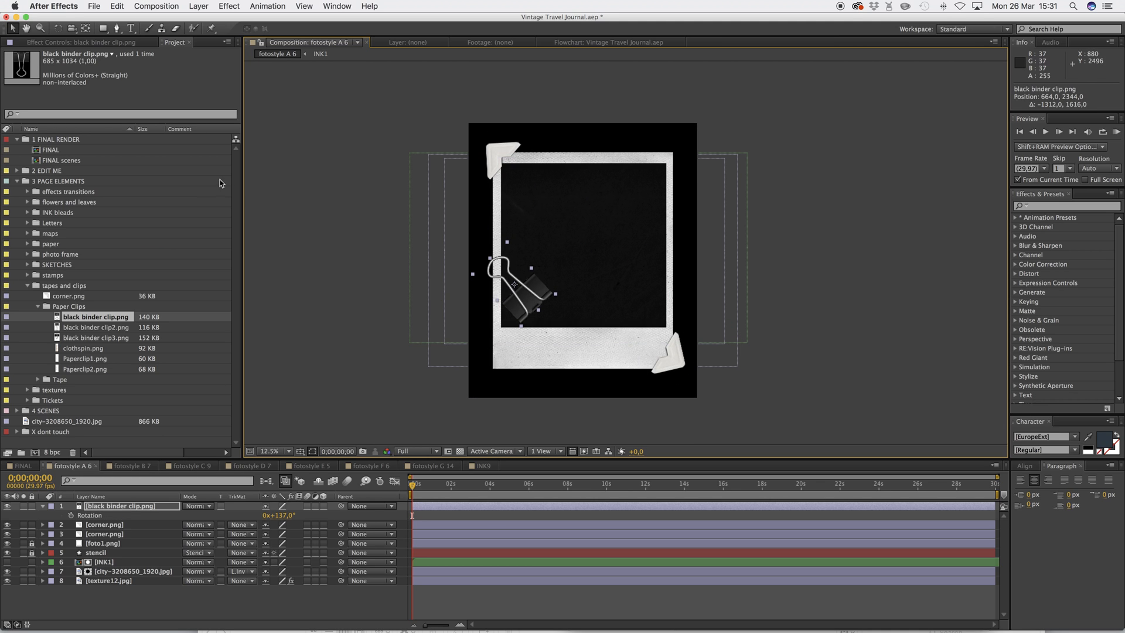
key(Delete)
Try black binder clip2.png at the top of the polaroid and delete it again
click(75, 331)
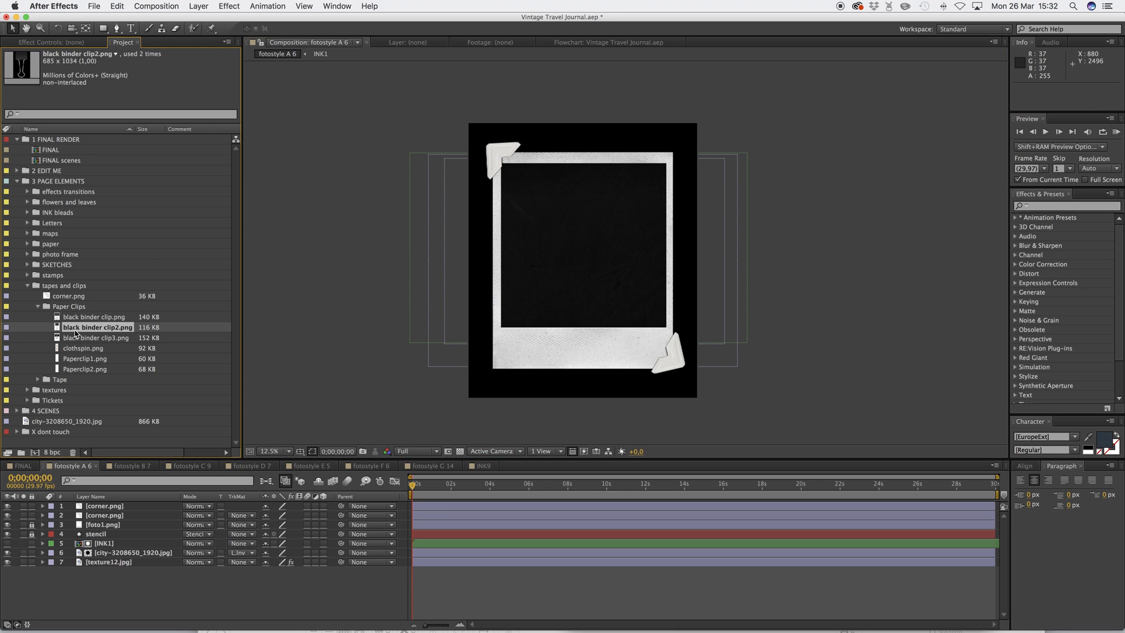
drag(84, 335, 529, 159)
key(Delete)
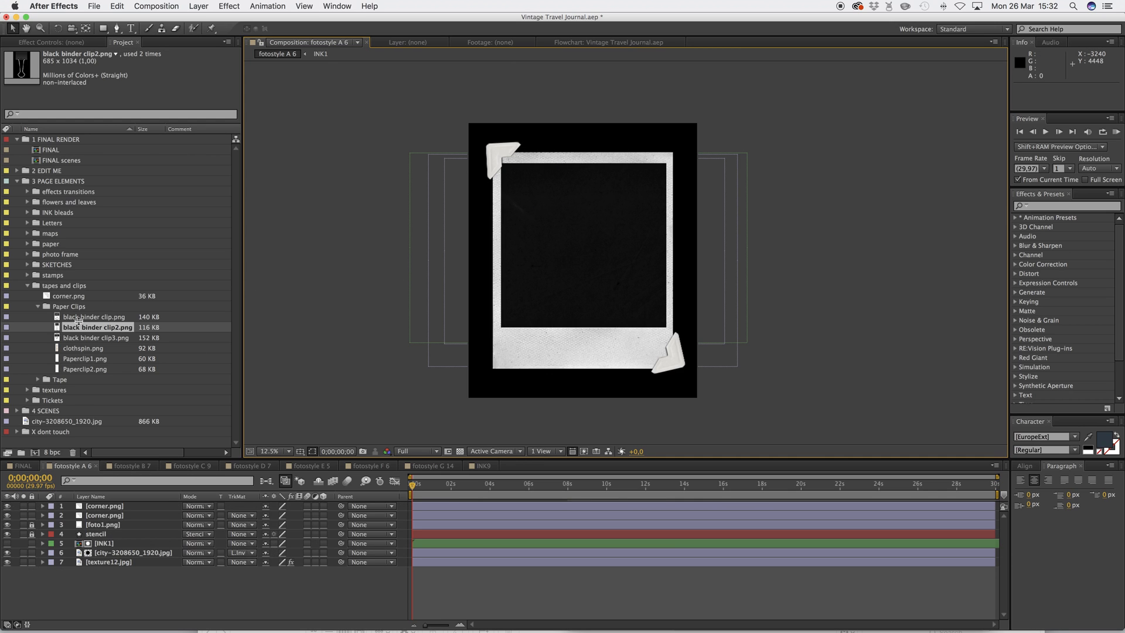
Place Paperclip1.png over the polaroid's top edge at about 2248, 896, and move the current time to 0;00;02;23
click(76, 350)
click(76, 359)
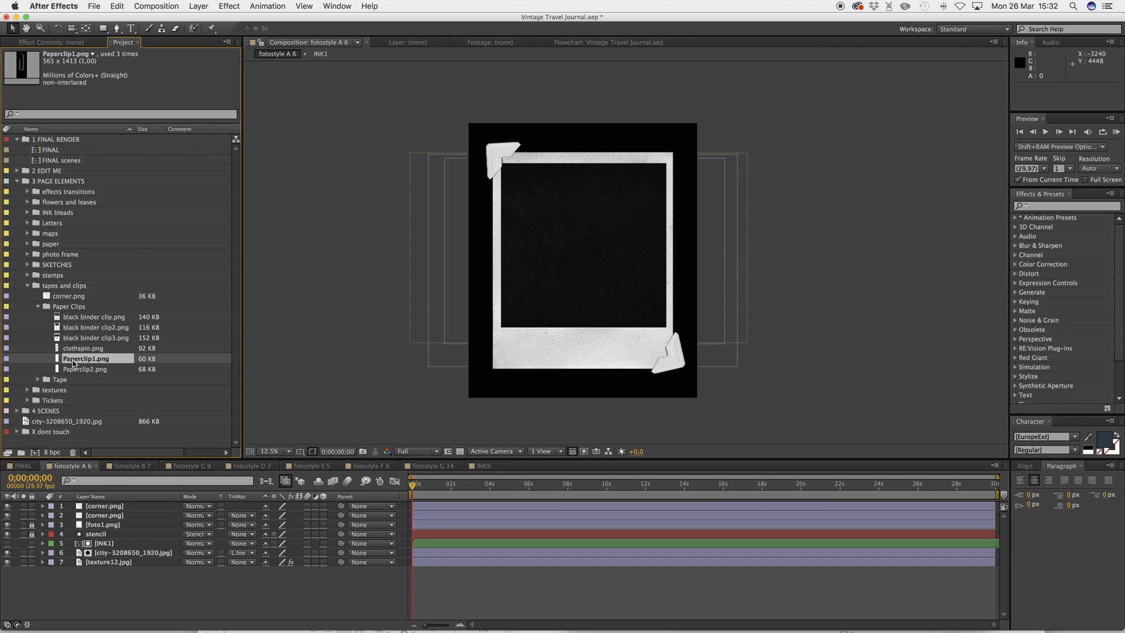
drag(84, 361, 576, 322)
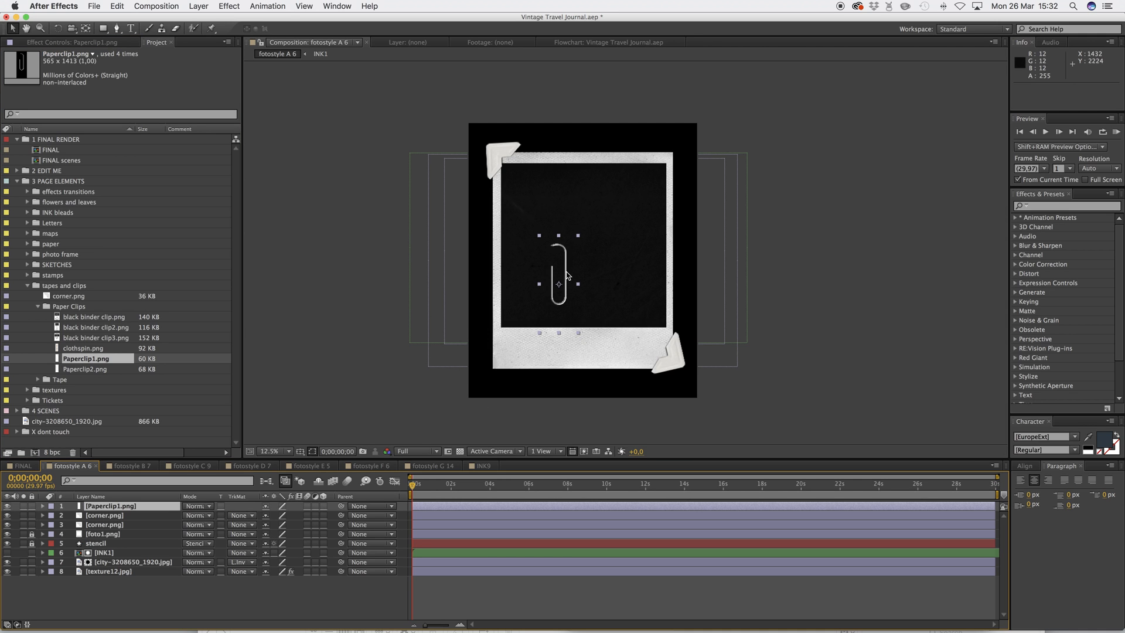
drag(571, 279, 635, 179)
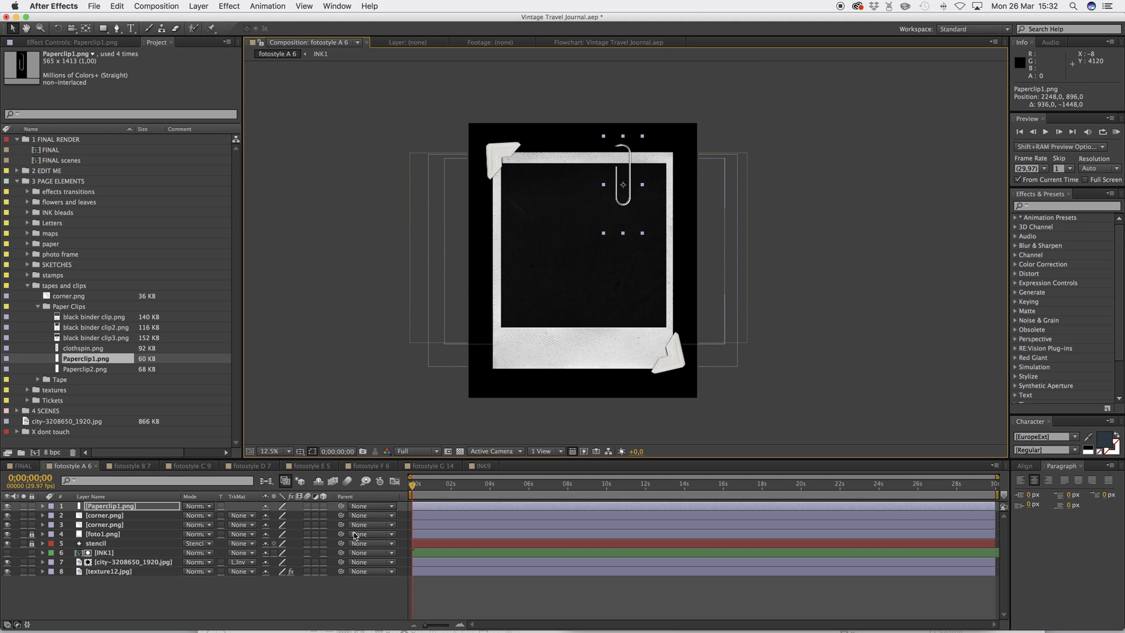
drag(463, 484, 466, 486)
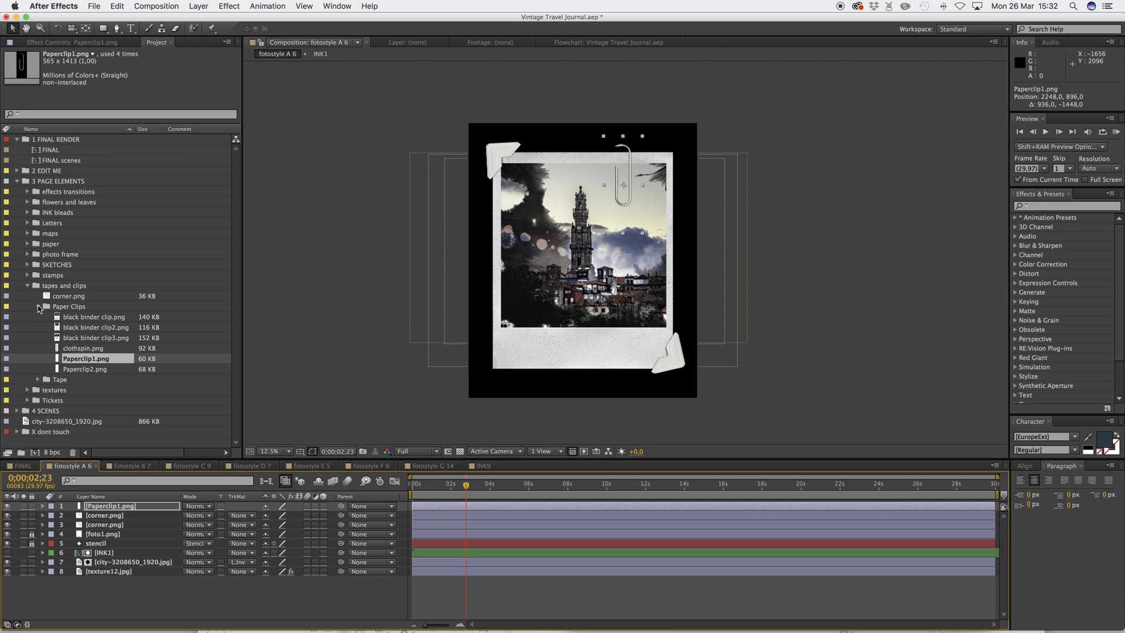
Place tape11.png from the Tape folder on the polaroid's left edge at about 224, 2472
click(40, 379)
scroll(38, 378, down, 8)
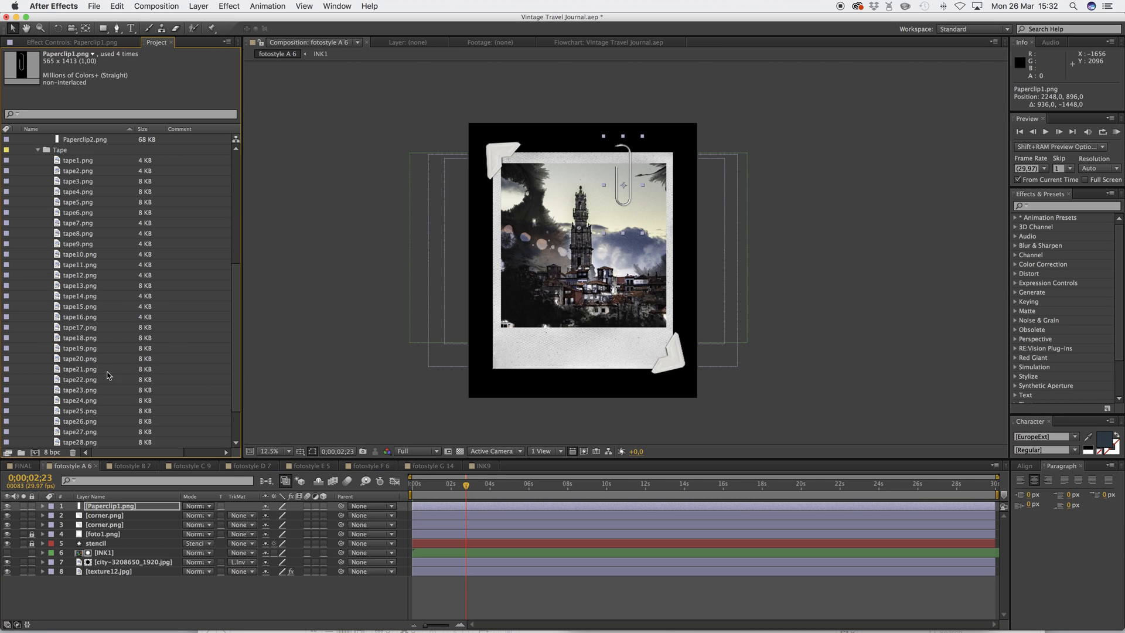
click(78, 266)
drag(78, 266, 654, 435)
drag(565, 384, 483, 297)
Add tape22.png, scaled to about 1066%, across the polaroid's bottom edge, close to the lower-right corner piece
click(84, 379)
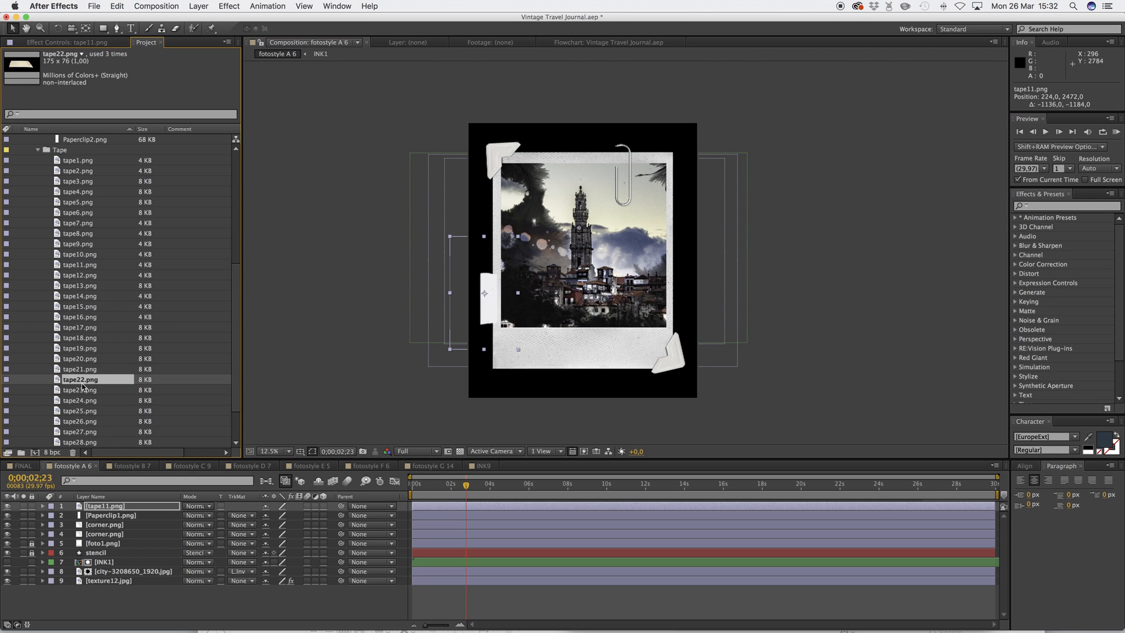
drag(84, 380, 648, 396)
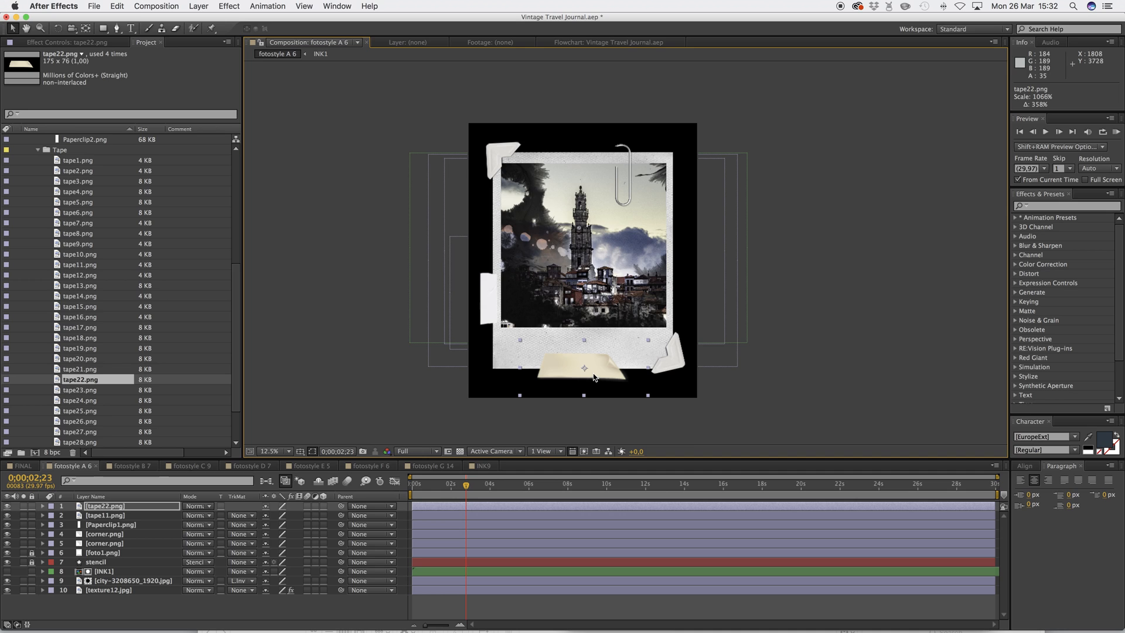
drag(594, 375, 584, 375)
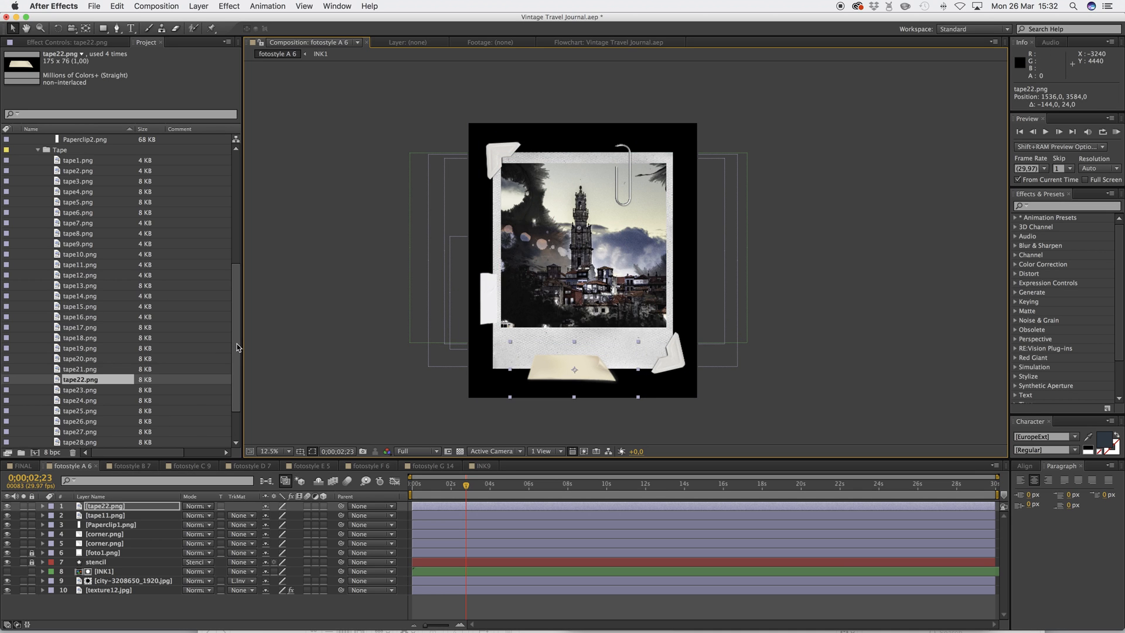
scroll(237, 372, down, 3)
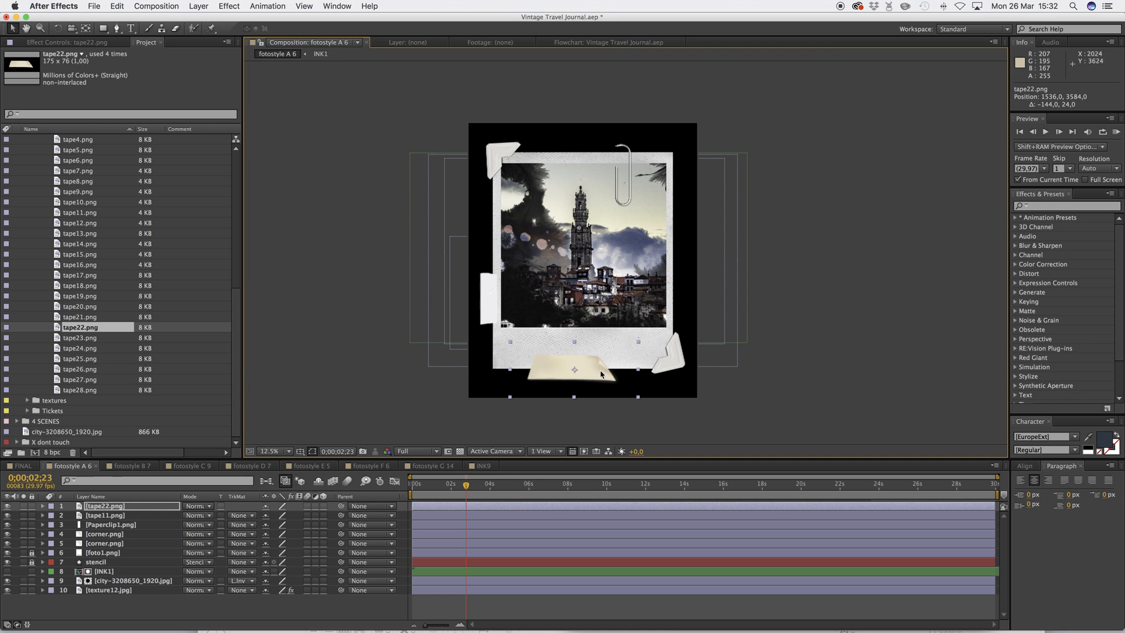
drag(577, 378, 621, 378)
Add tape23.png beside the other bottom tape, rotate it to 180° and position it at about 976, 3600
click(75, 338)
drag(75, 341, 553, 377)
key(r)
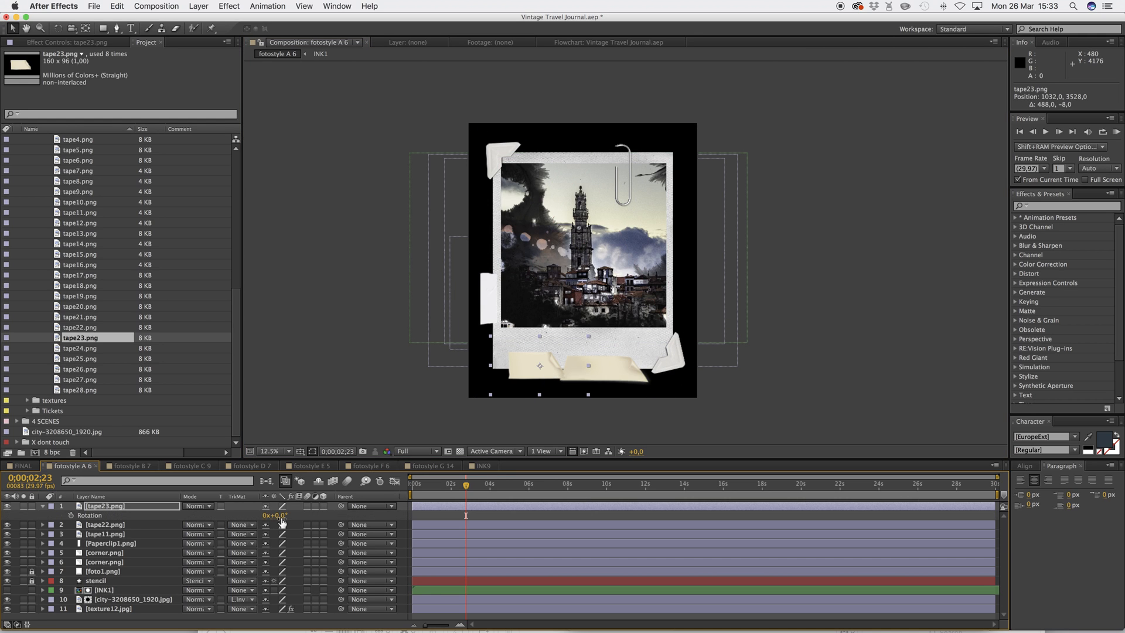
click(280, 515)
key(Return)
mouse_move(551, 375)
mouse_down()
mouse_move(533, 378)
mouse_move(583, 401)
mouse_move(593, 373)
mouse_move(560, 378)
mouse_up()
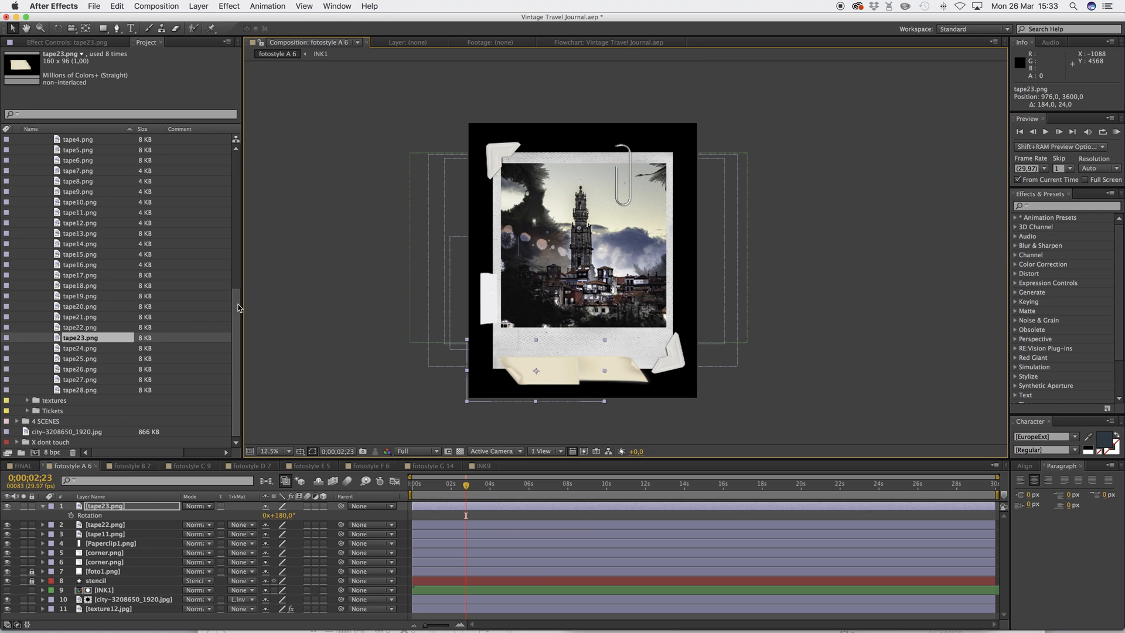
scroll(238, 308, up, 10)
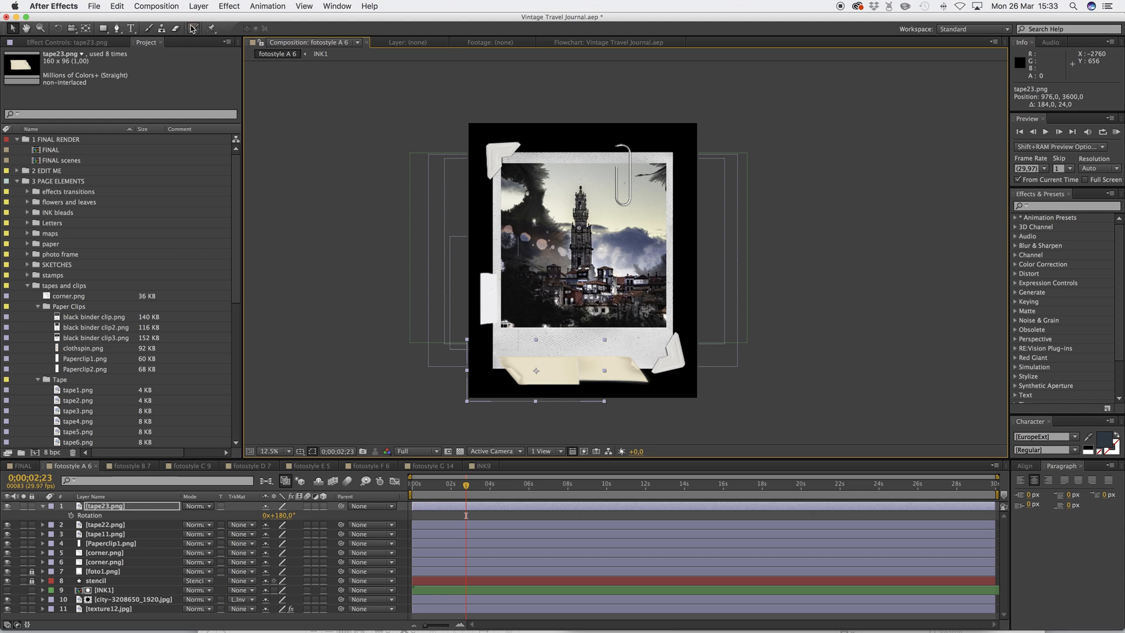
click(43, 506)
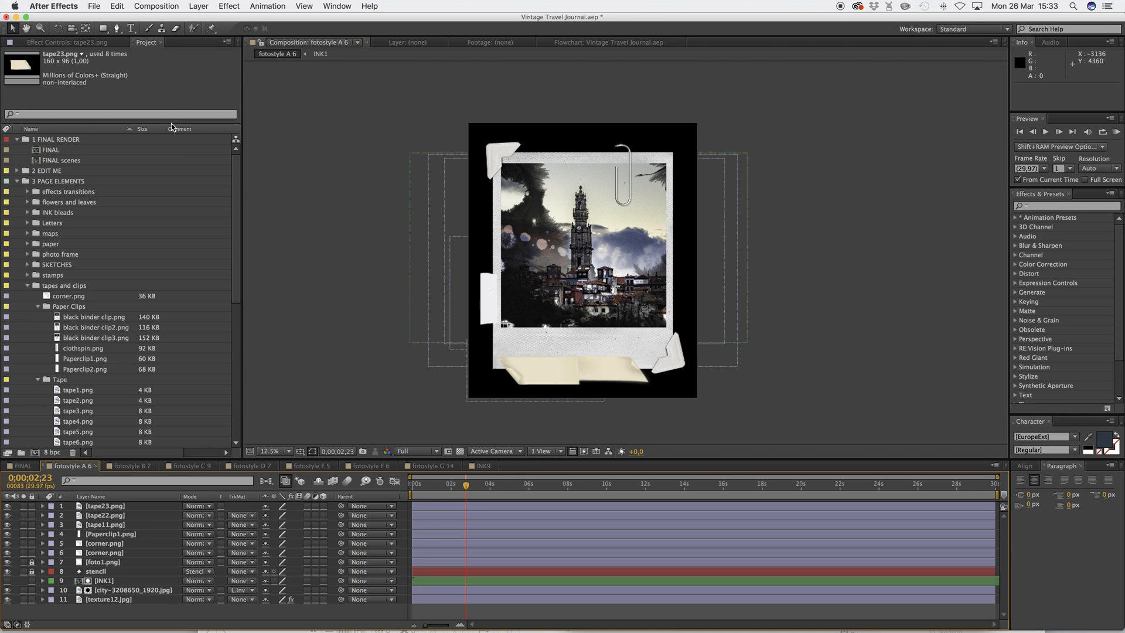
Add the caption "any text" on the bottom tapes, enlarge it across them and position it at about 1504, 3648
click(131, 28)
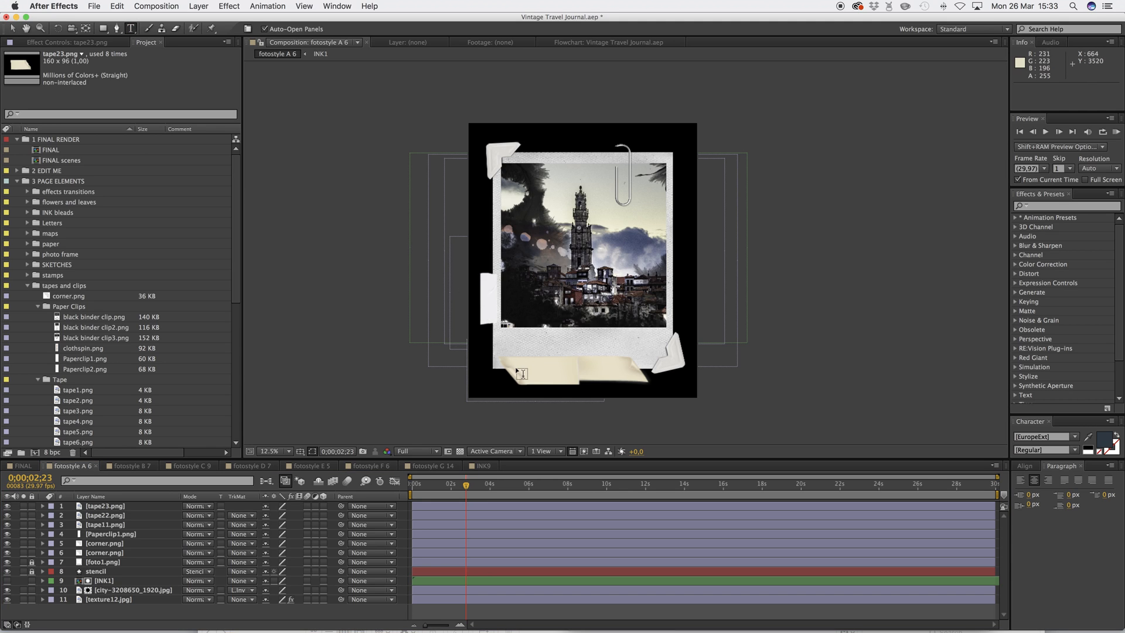
click(529, 372)
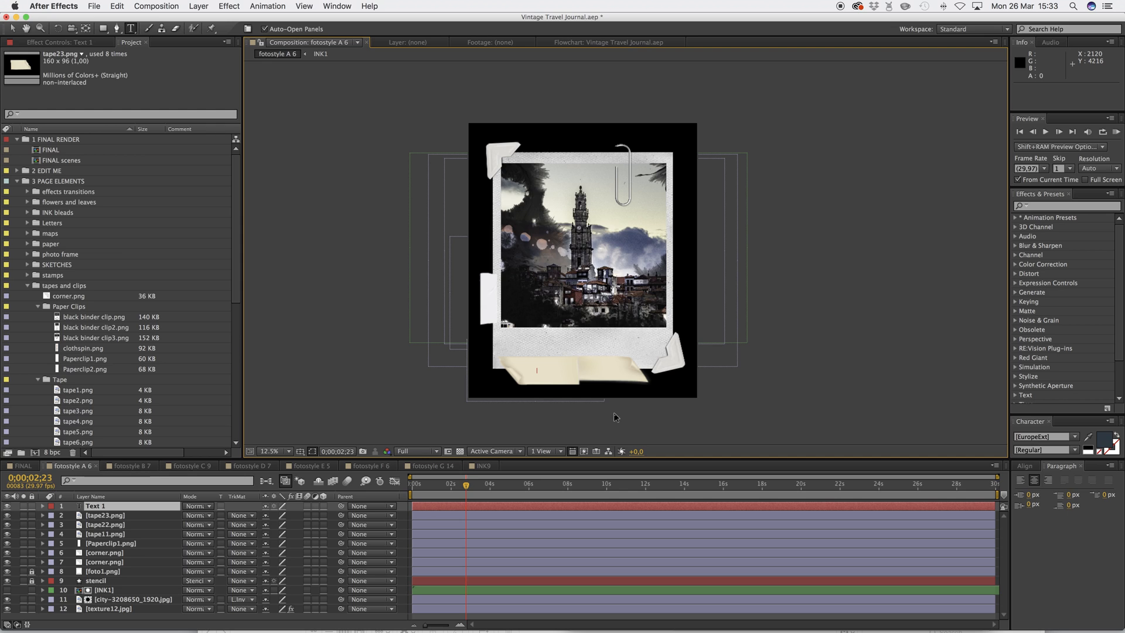
text(any text)
click(13, 28)
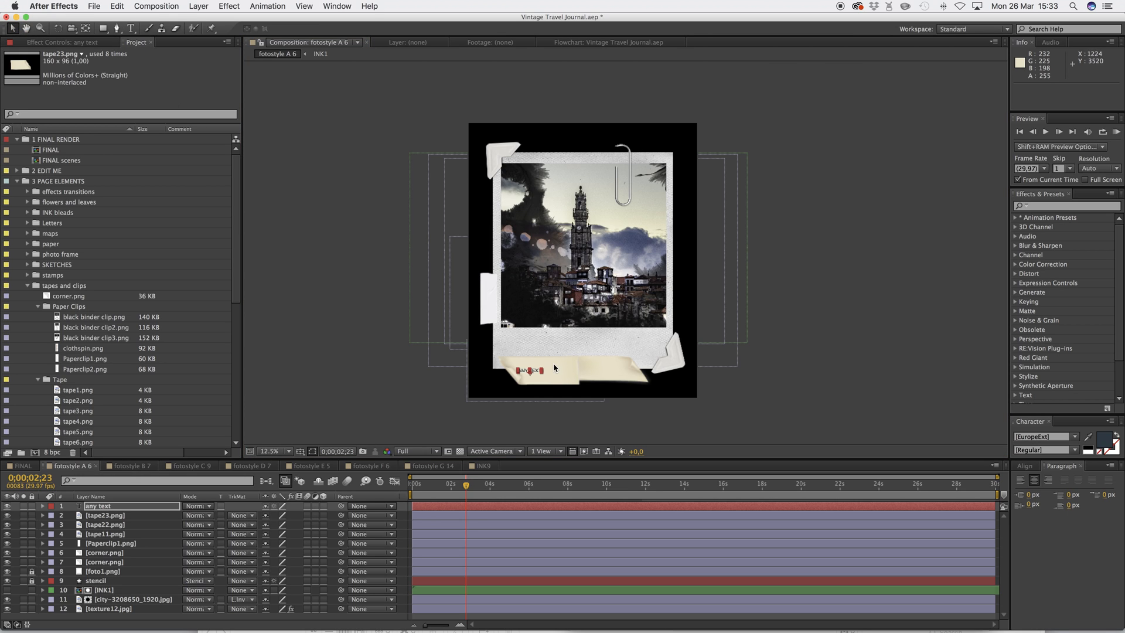
drag(543, 370, 581, 368)
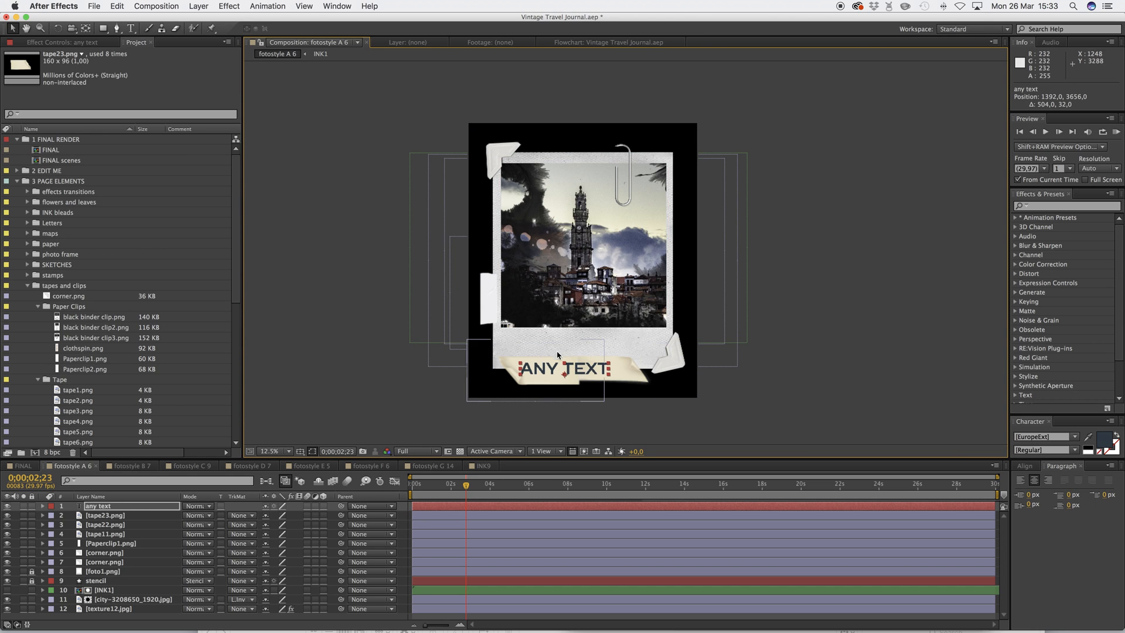
mouse_move(583, 364)
mouse_down()
mouse_move(588, 355)
mouse_move(582, 376)
mouse_up()
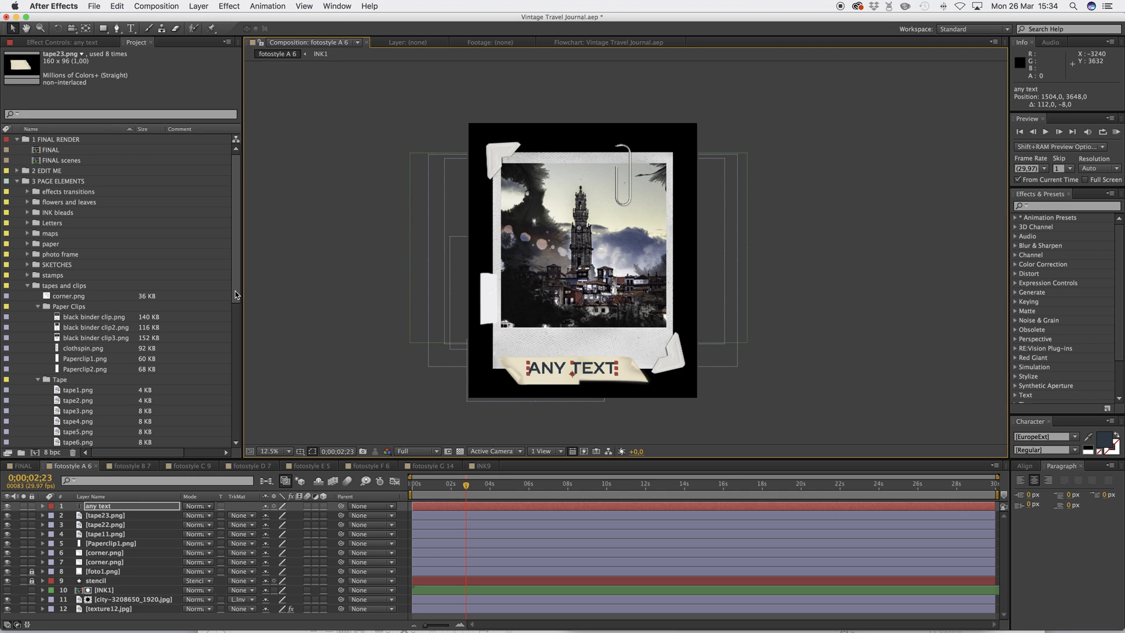
Collapse the Paper Clips folder and the tapes and clips folder in the project
click(38, 307)
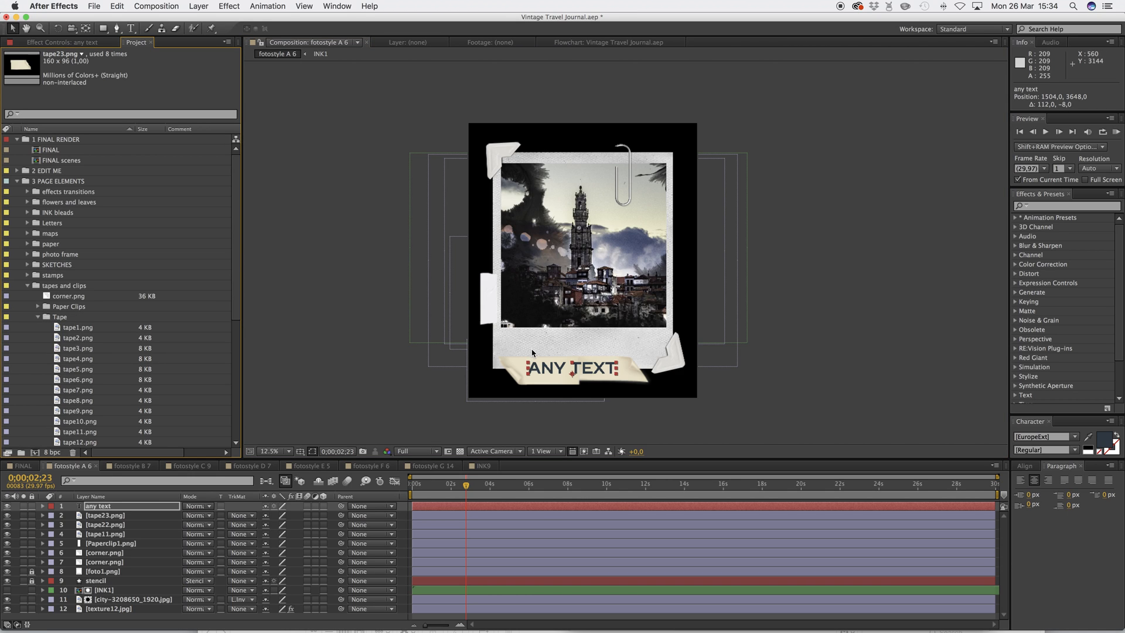
drag(1049, 188, 1050, 252)
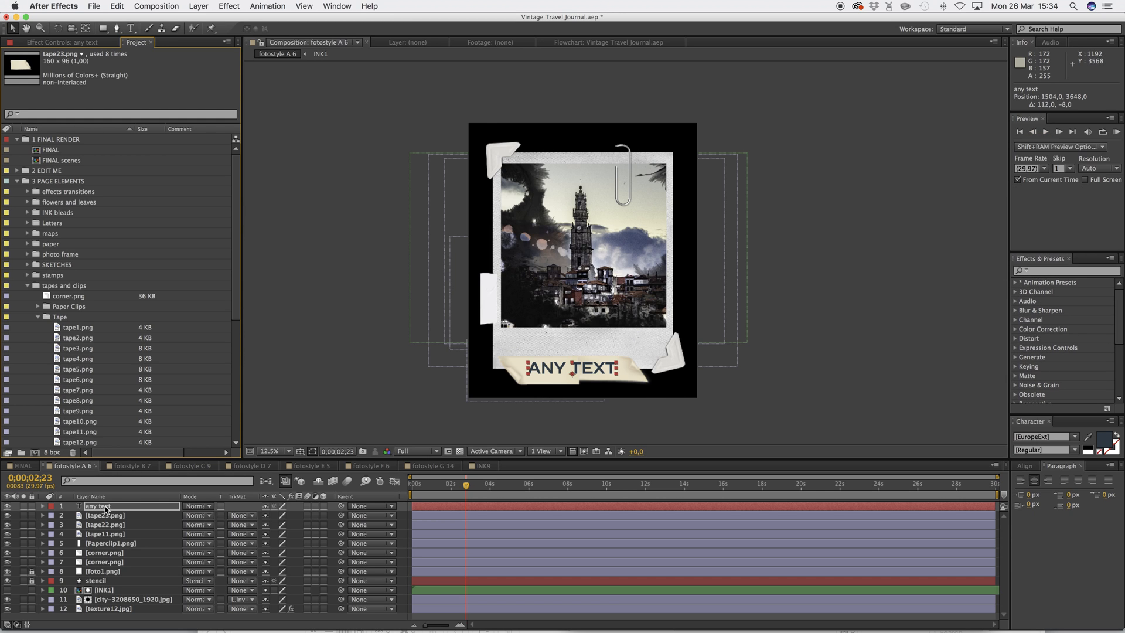
key(Return)
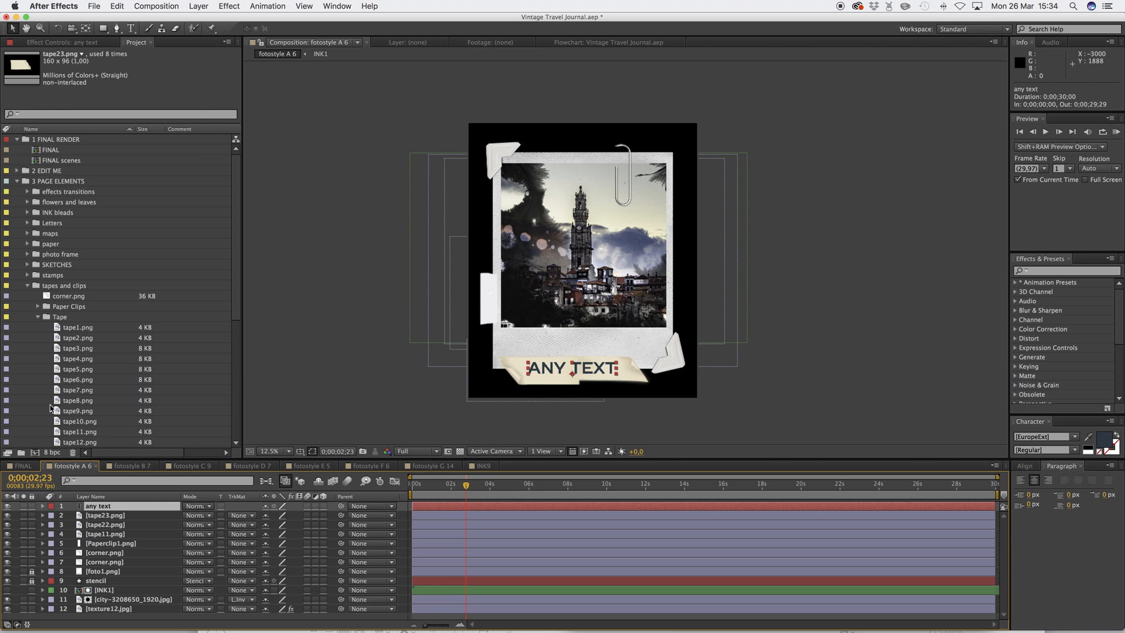
click(28, 287)
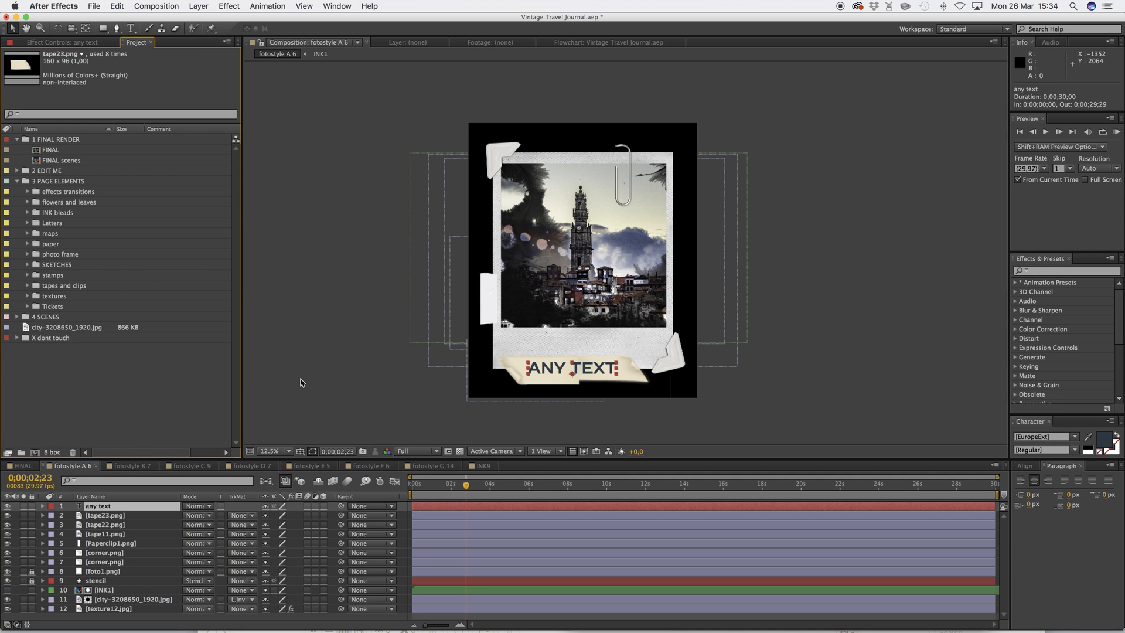
Open the FINAL scenes composition at about 0;00;29;15, collapse the 3 PAGE ELEMENTS folder and expand 2 EDIT ME
double_click(63, 151)
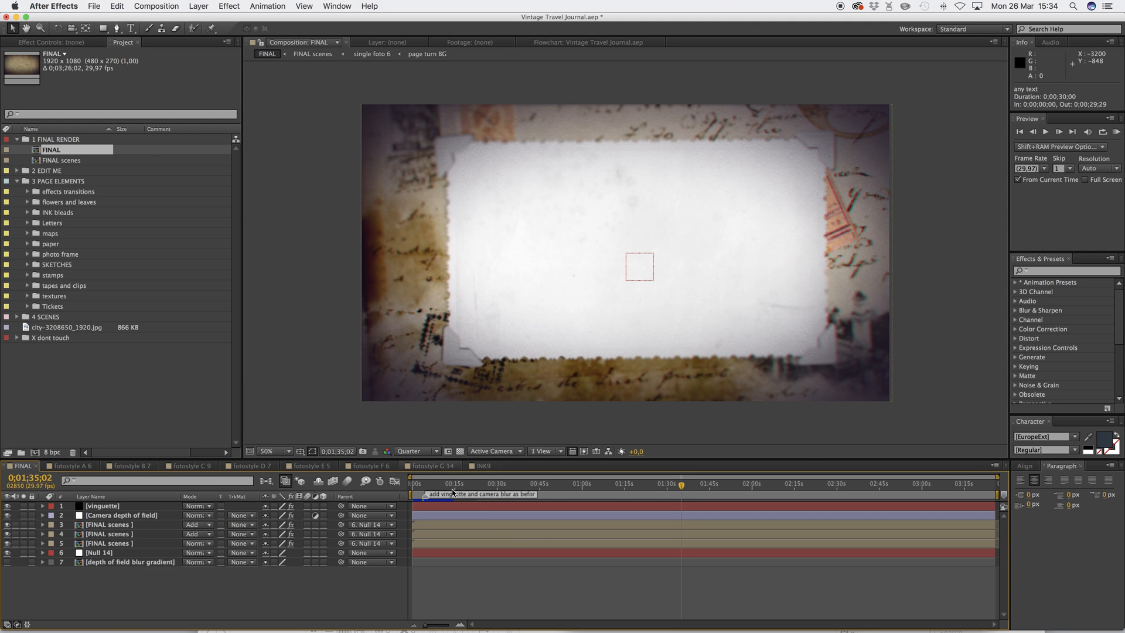
double_click(63, 160)
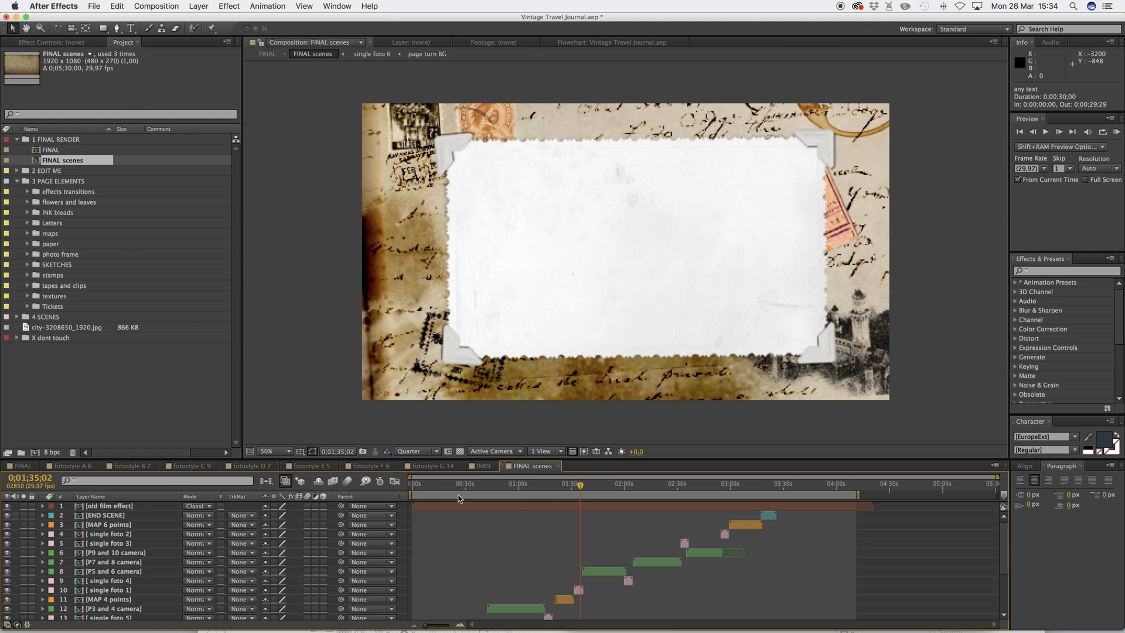
click(464, 488)
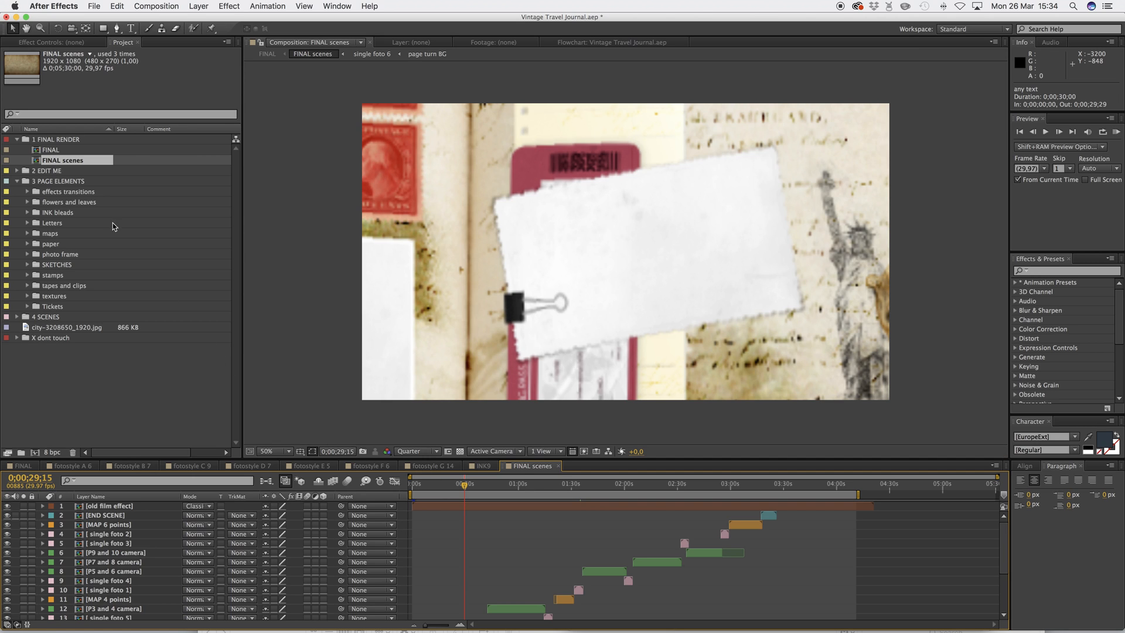
click(17, 183)
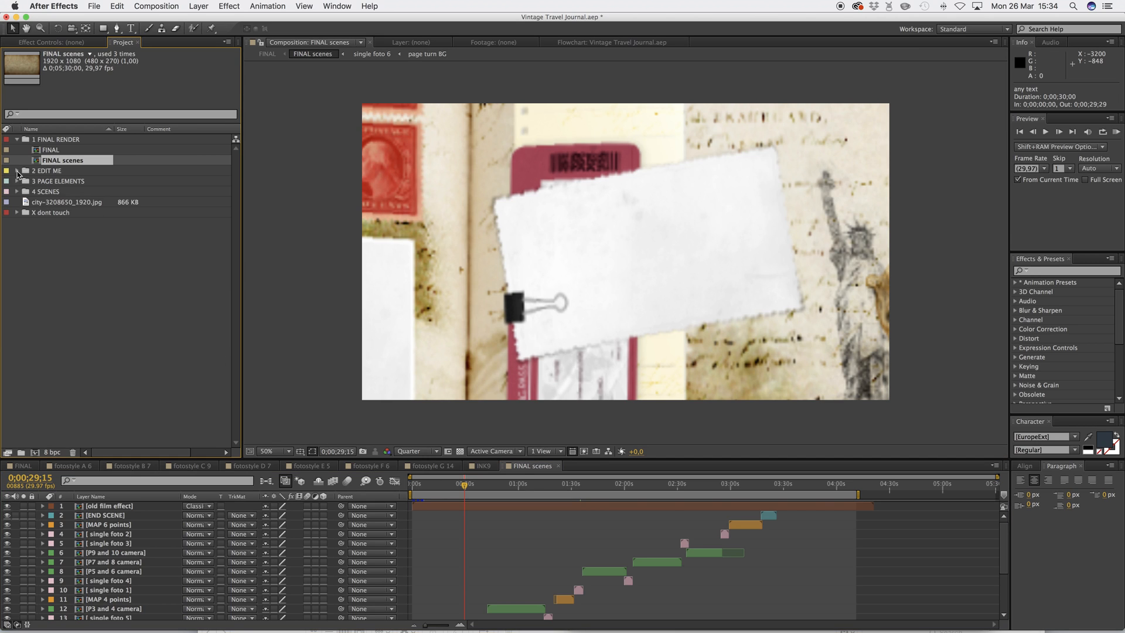
click(20, 171)
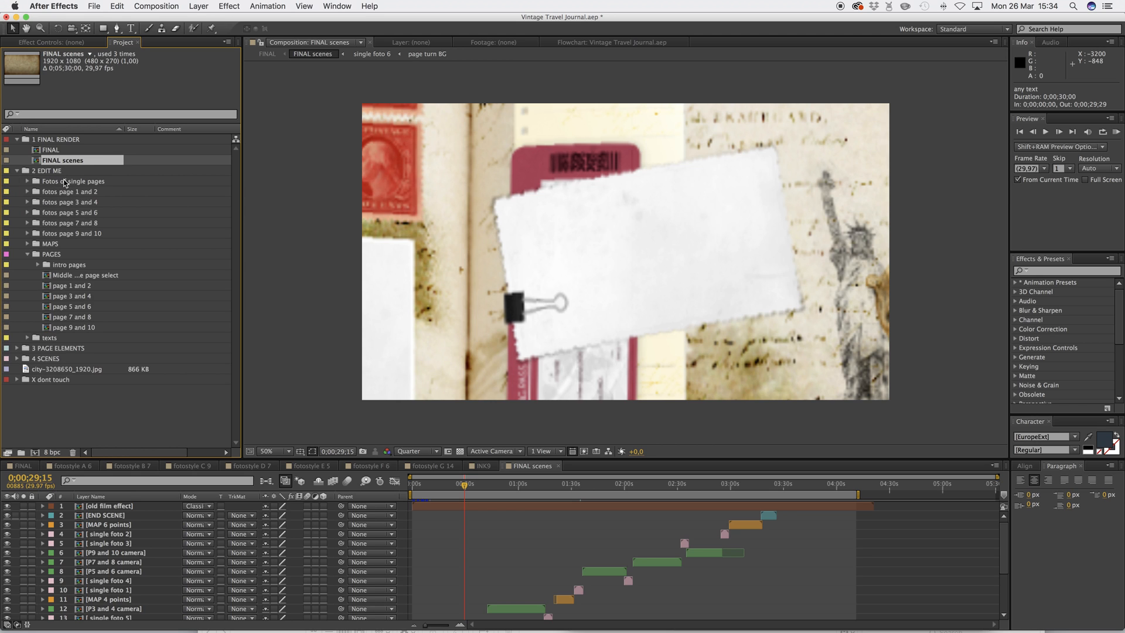
Examine the opening journal pages in FINAL scenes at about 0;00;09;19, 0;00;08;02 and 0;00;15;16
scroll(1005, 544, down, 5)
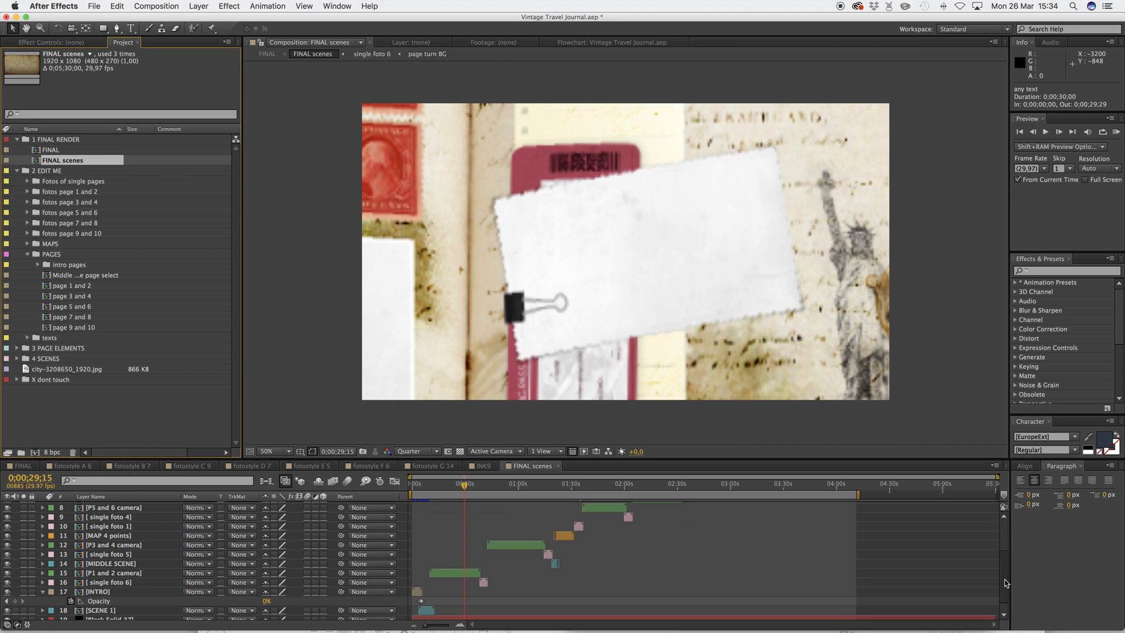
click(430, 486)
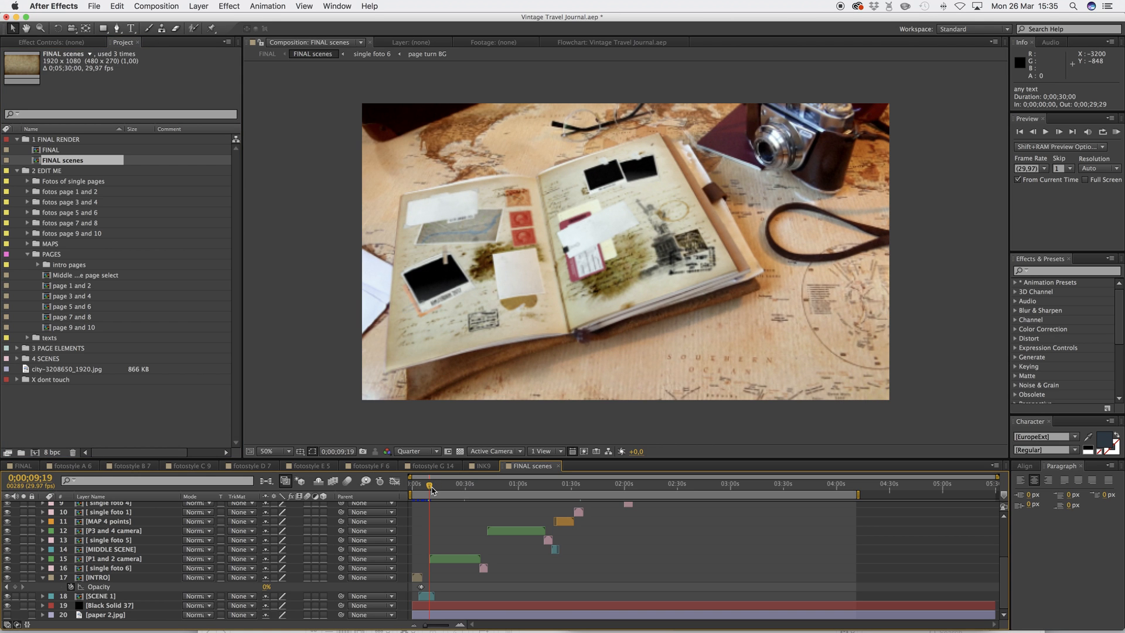
drag(432, 488, 426, 488)
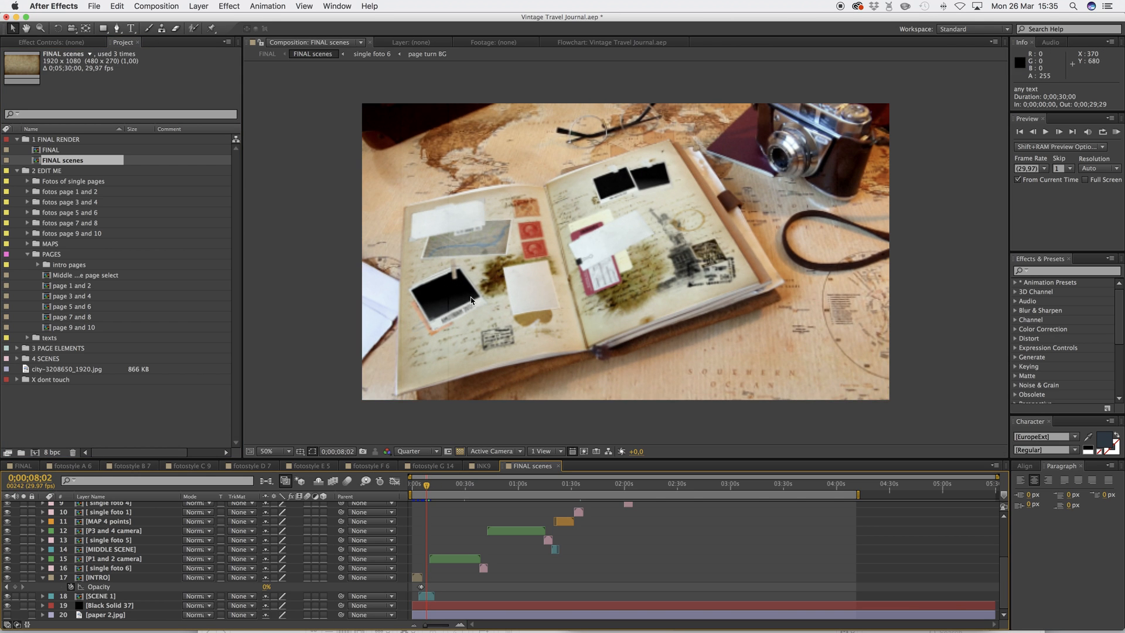
click(440, 486)
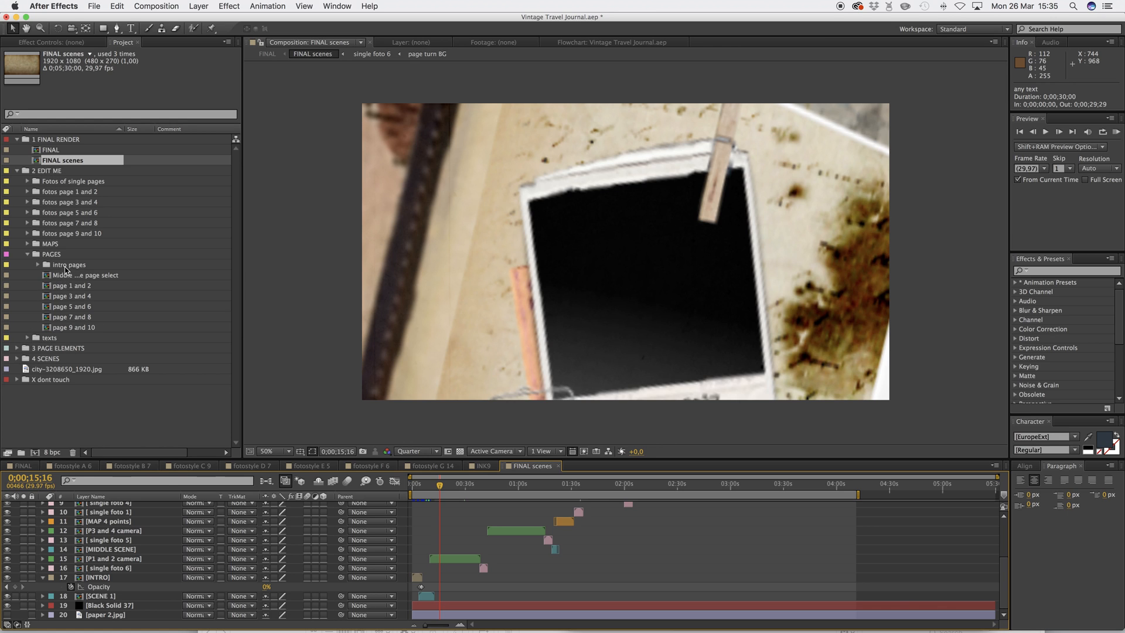
Open the page 1 and 2 composition and look through the photo compositions in the fotos page 1 and 2 folder
double_click(70, 287)
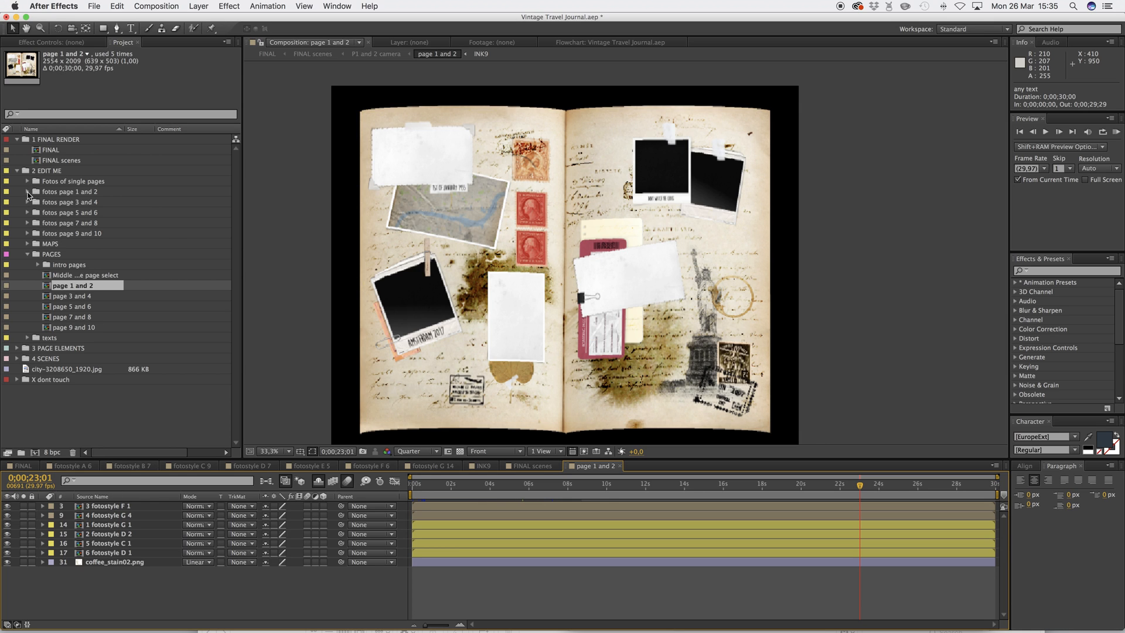
click(28, 192)
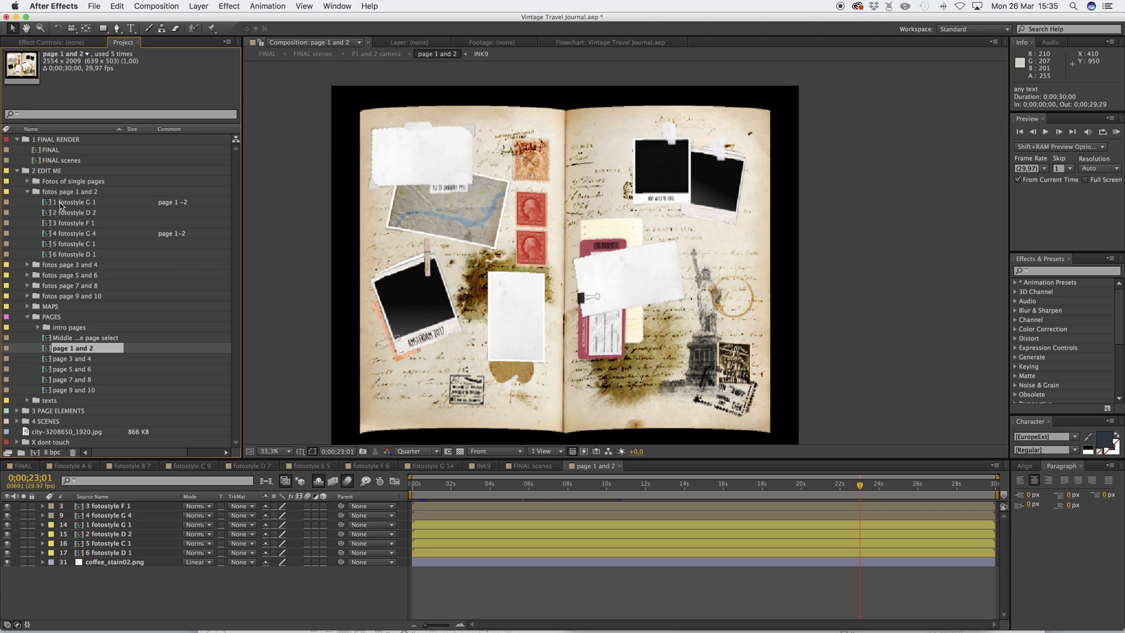
click(60, 203)
click(64, 212)
click(68, 222)
click(71, 233)
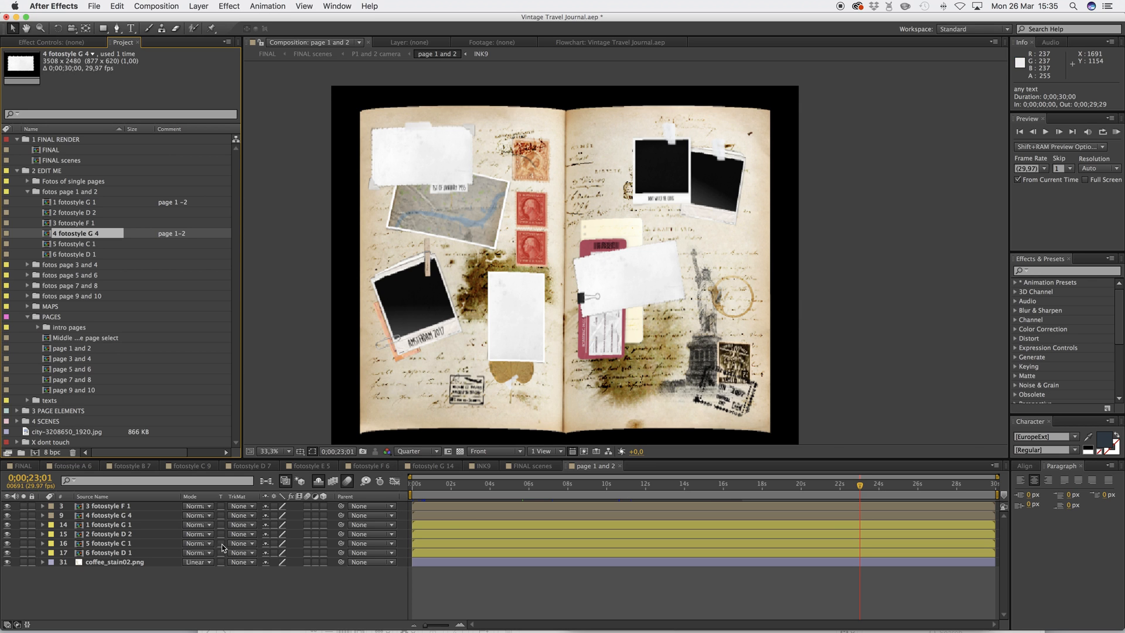
Open 1 fotostyle G 1 from page 1 and 2 and toggle the visibility of its date caption and corners off and on
double_click(107, 524)
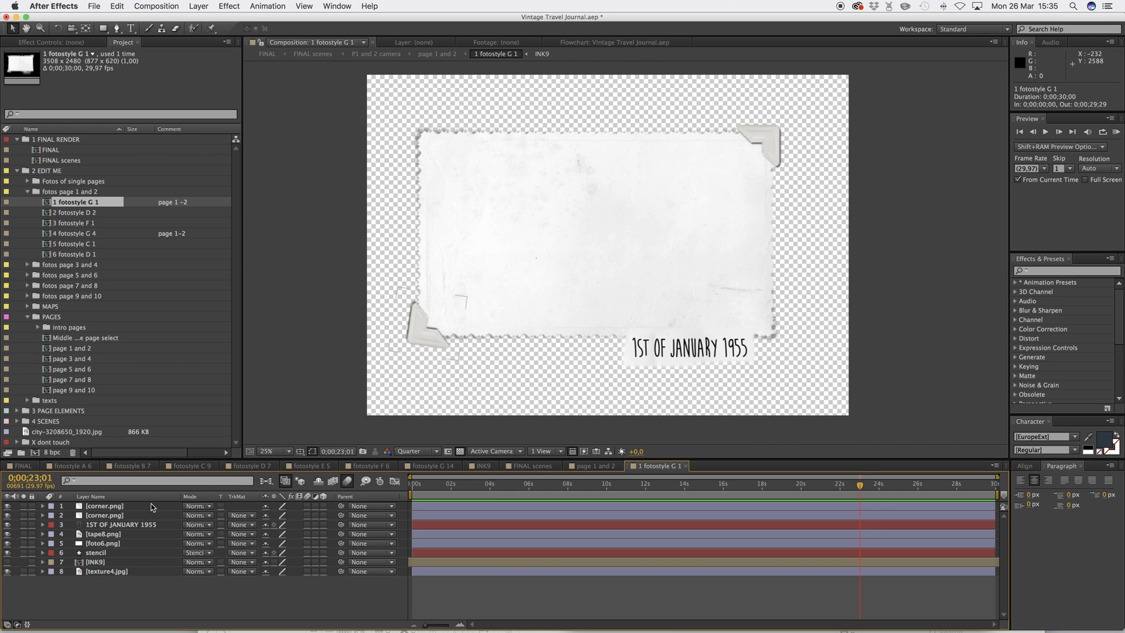
click(101, 525)
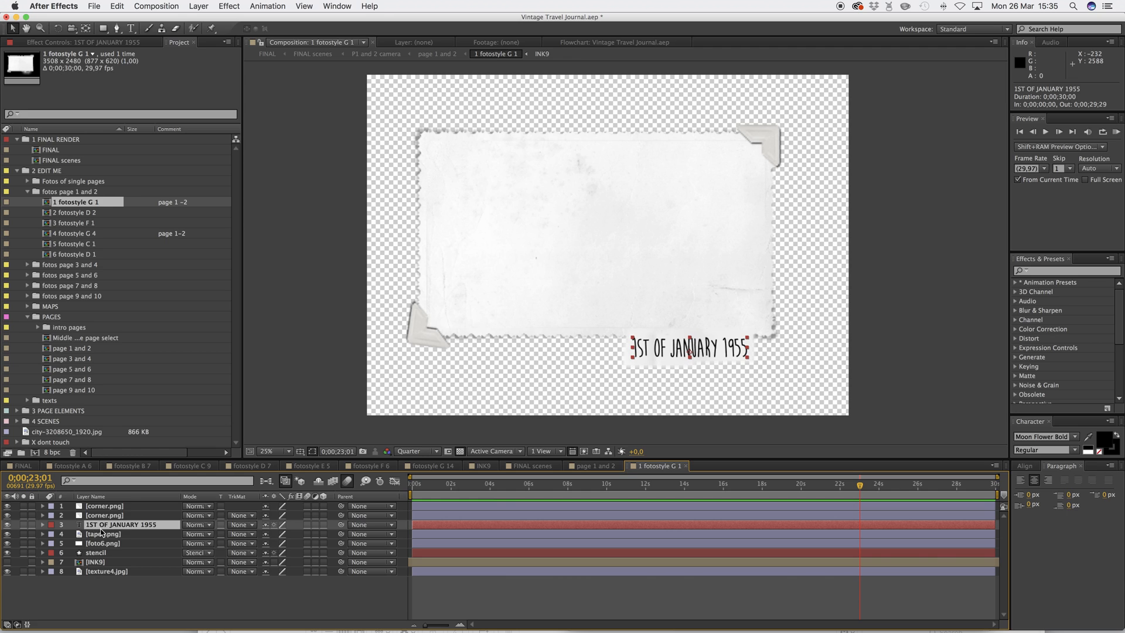
click(7, 524)
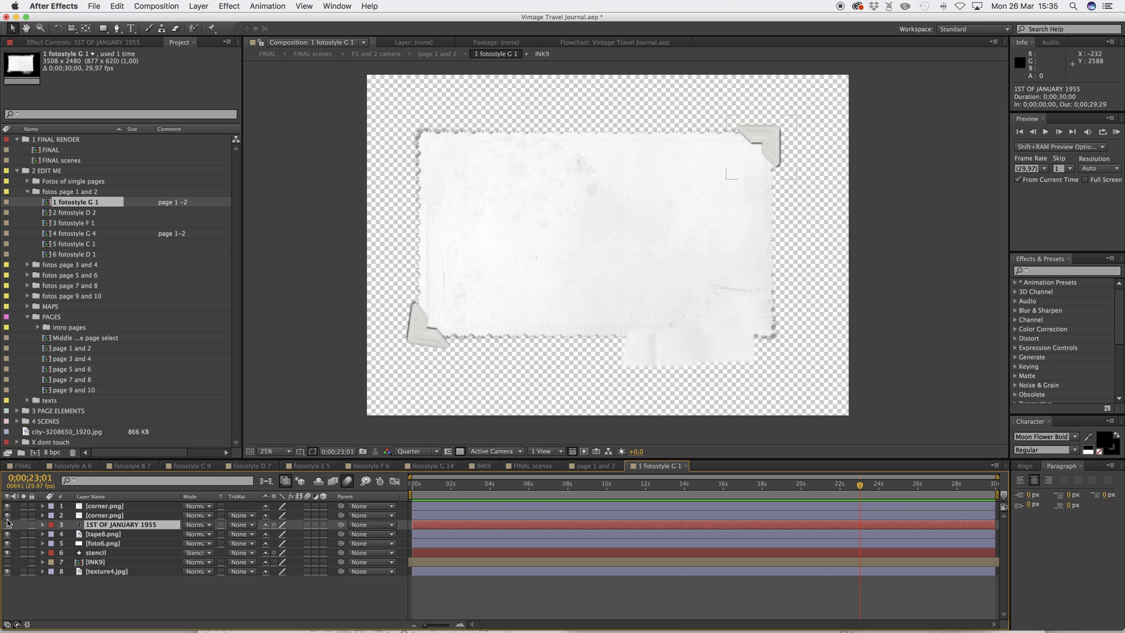
drag(7, 514, 7, 505)
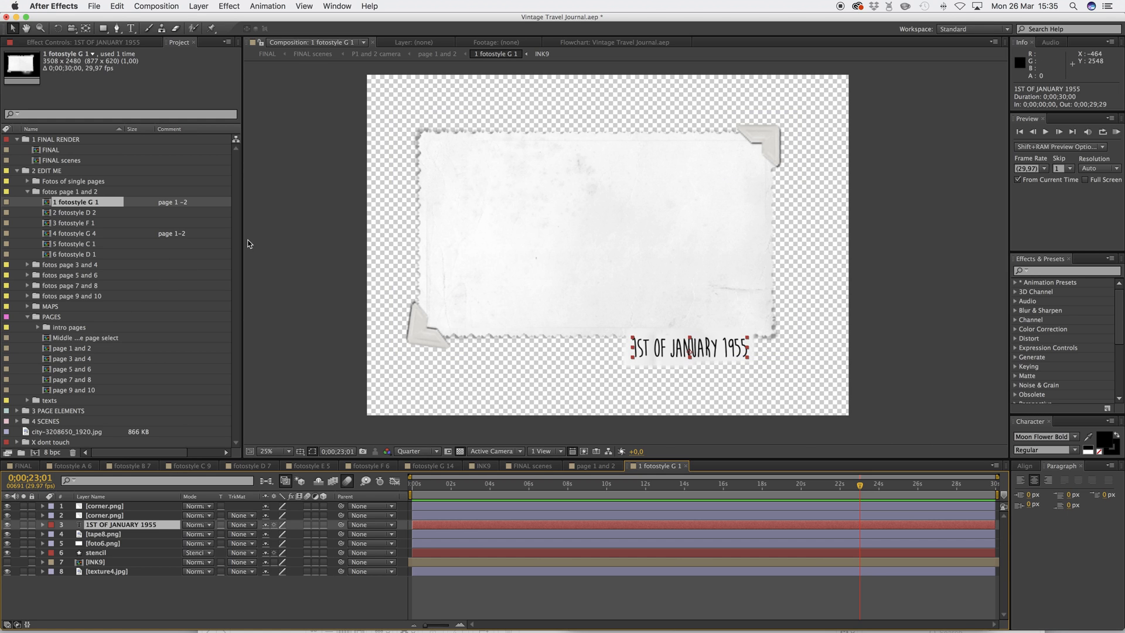
Add city-3208650_1920.jpg beneath INK9, scale it to about 133% and position it at about 1646, 1188 to fill the frame
drag(48, 431, 104, 575)
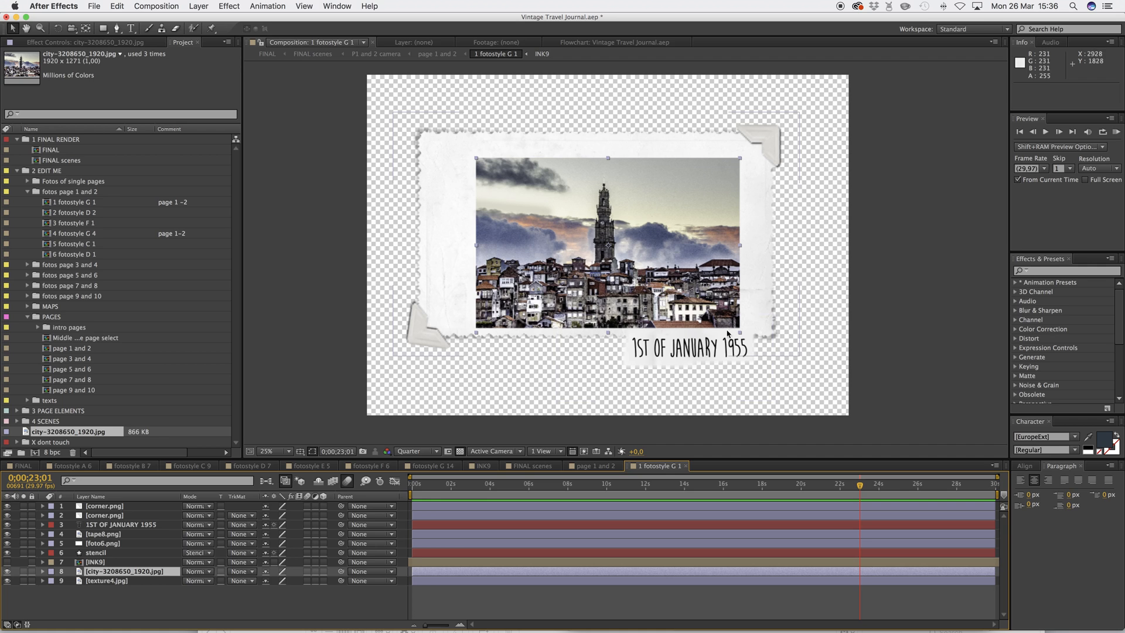
drag(739, 333, 771, 354)
drag(717, 271, 684, 253)
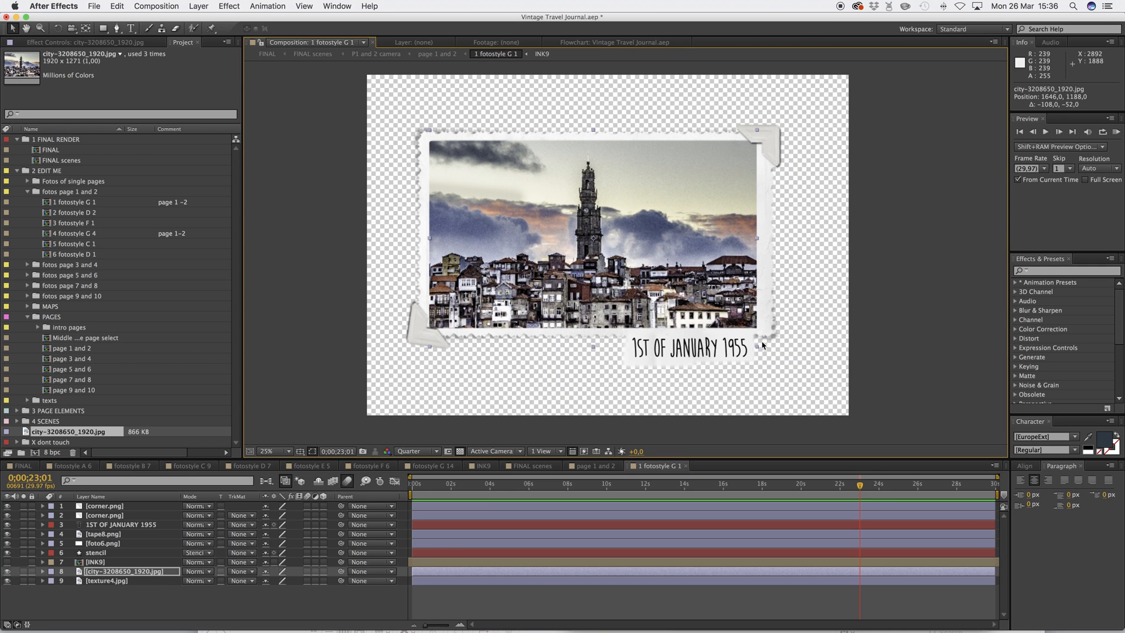
drag(758, 348, 769, 362)
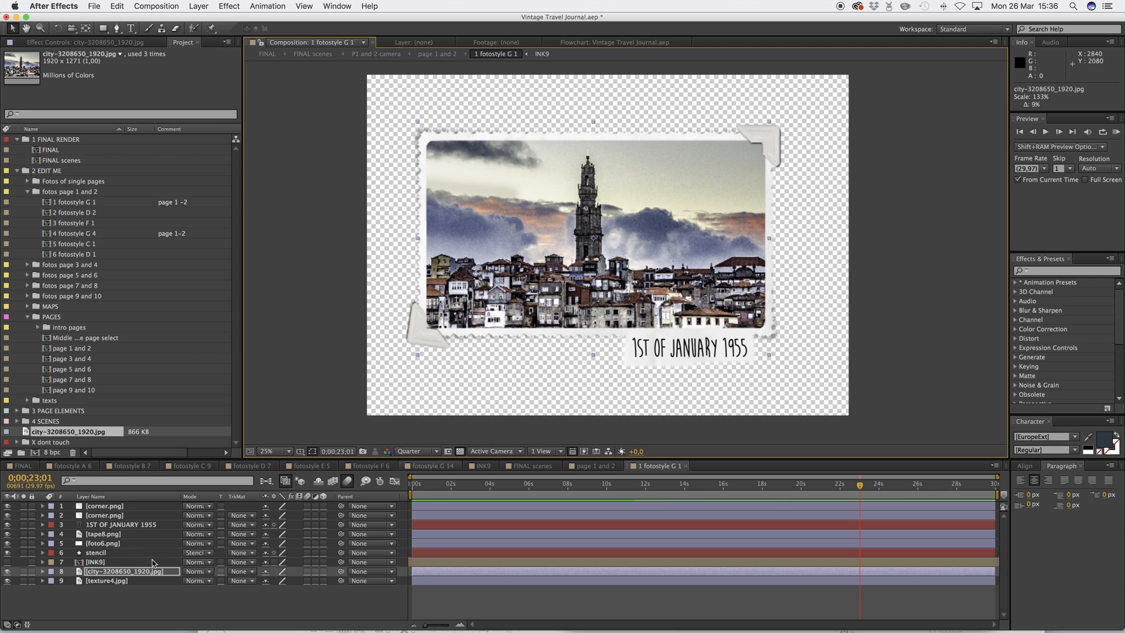
Set the city photo's track matte to Luma Inverted Matte "INK9" and check the ink reveal at 0;00;00;19
click(252, 571)
click(254, 621)
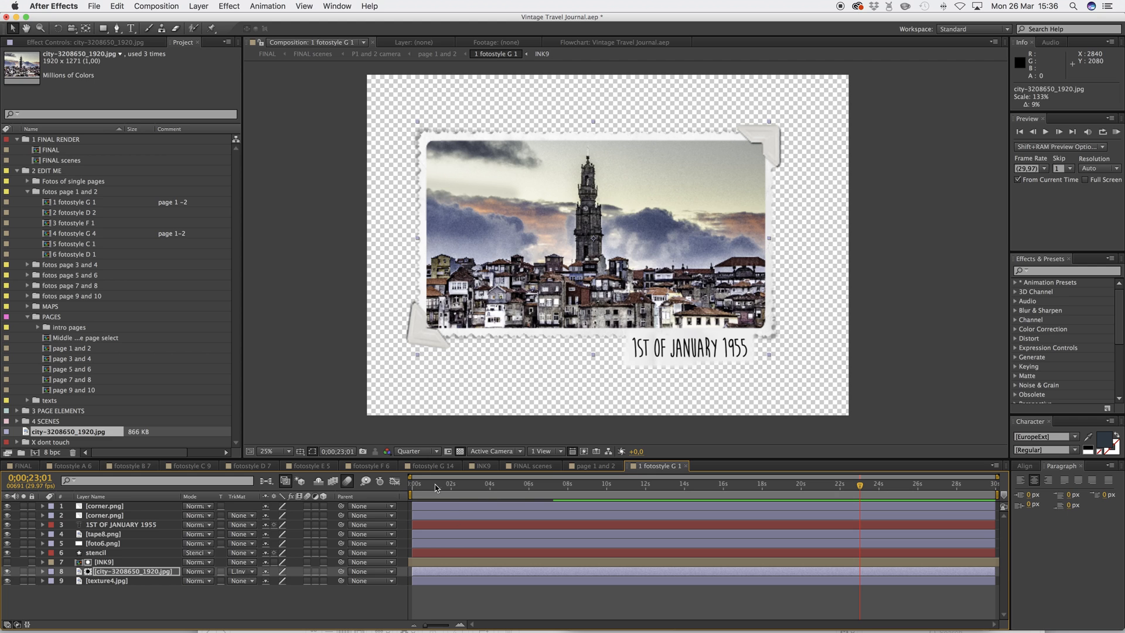
click(413, 488)
mouse_move(414, 491)
mouse_down()
mouse_move(364, 492)
mouse_move(424, 491)
mouse_up()
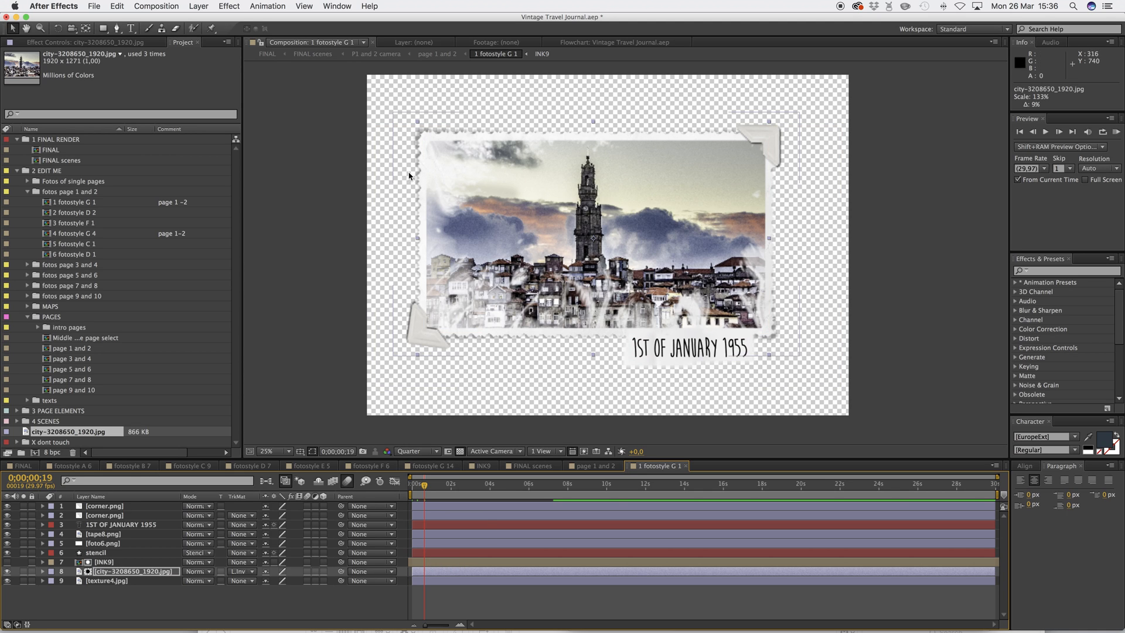
Check the photo on page 1 and 2 at 0;00;01;05, and add city-3208650_1920.jpg beneath INK2 in 2 fotostyle D 2
click(445, 54)
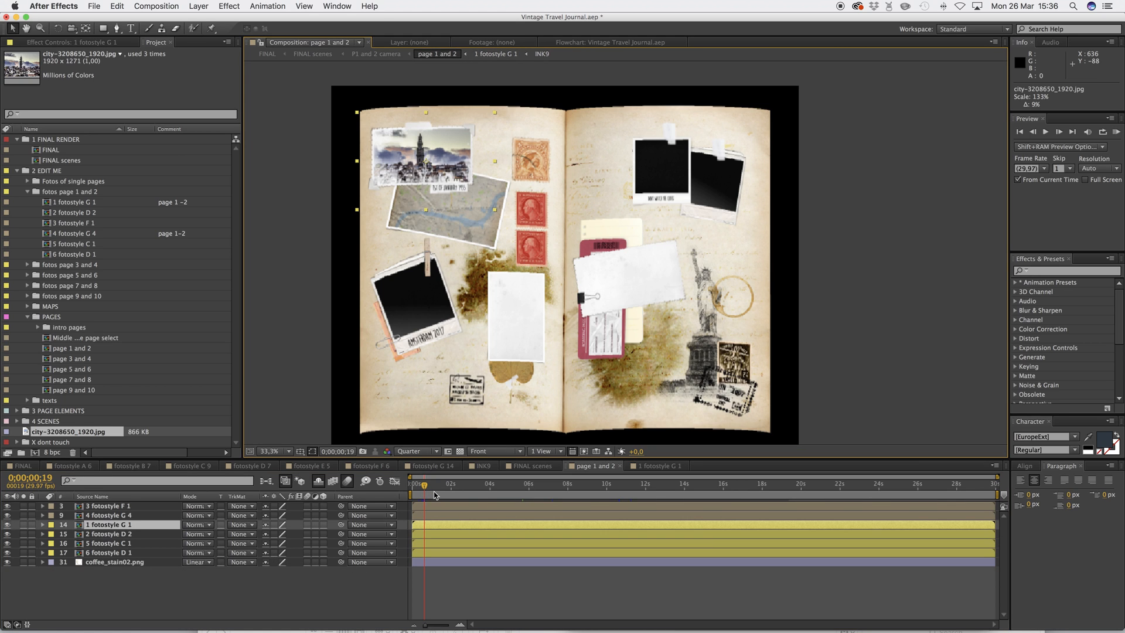
click(434, 485)
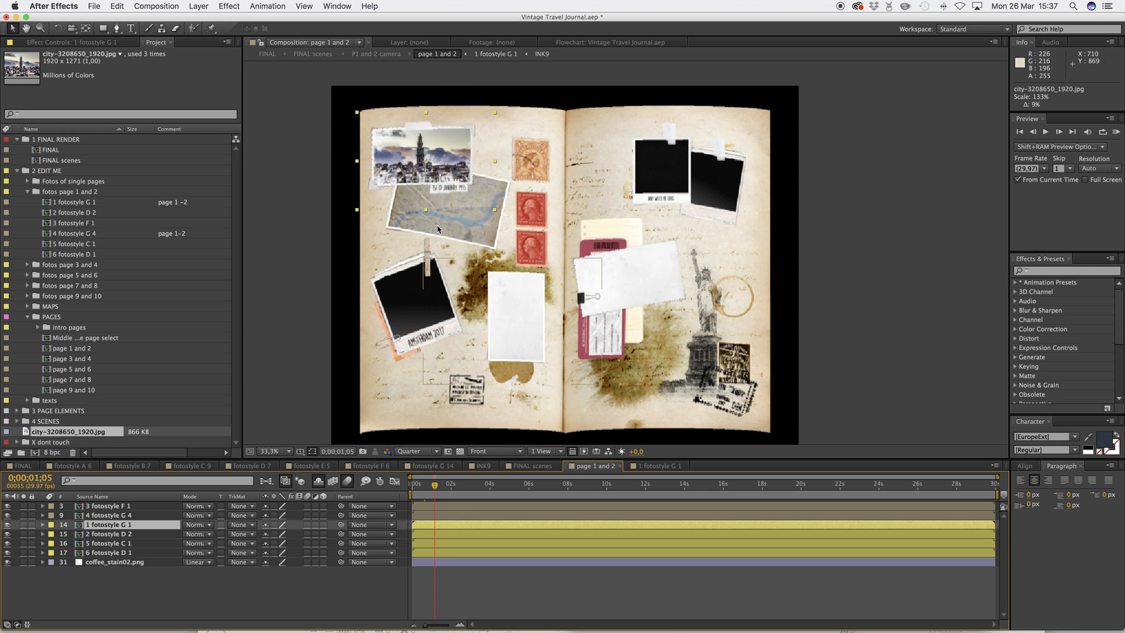
double_click(105, 536)
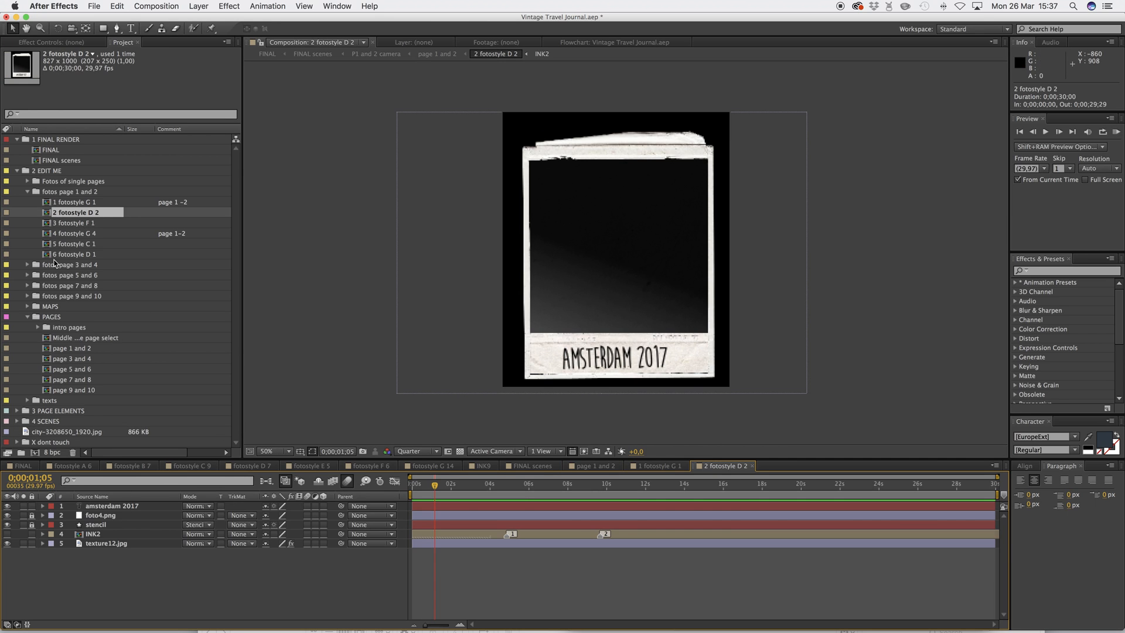
drag(58, 432, 123, 543)
Set the city photo's track matte to Luma Inverted Matte "INK2" and scrub the ink transition to about 0;00;05;07
click(250, 543)
click(251, 545)
click(250, 544)
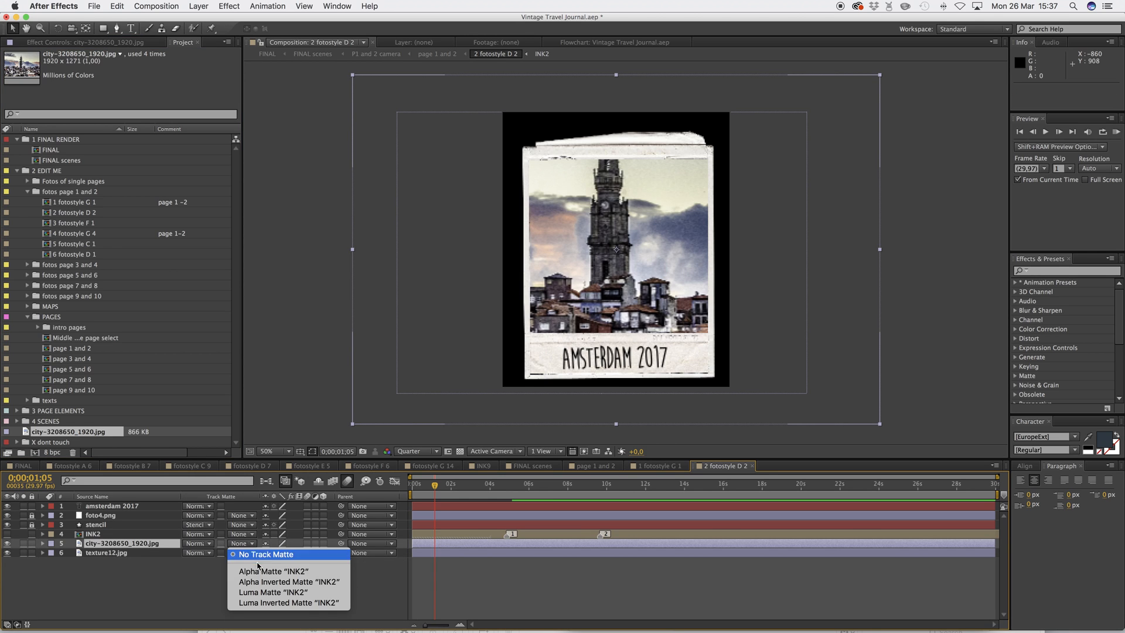
click(266, 604)
mouse_move(434, 485)
mouse_down()
mouse_move(414, 483)
mouse_move(436, 485)
mouse_up()
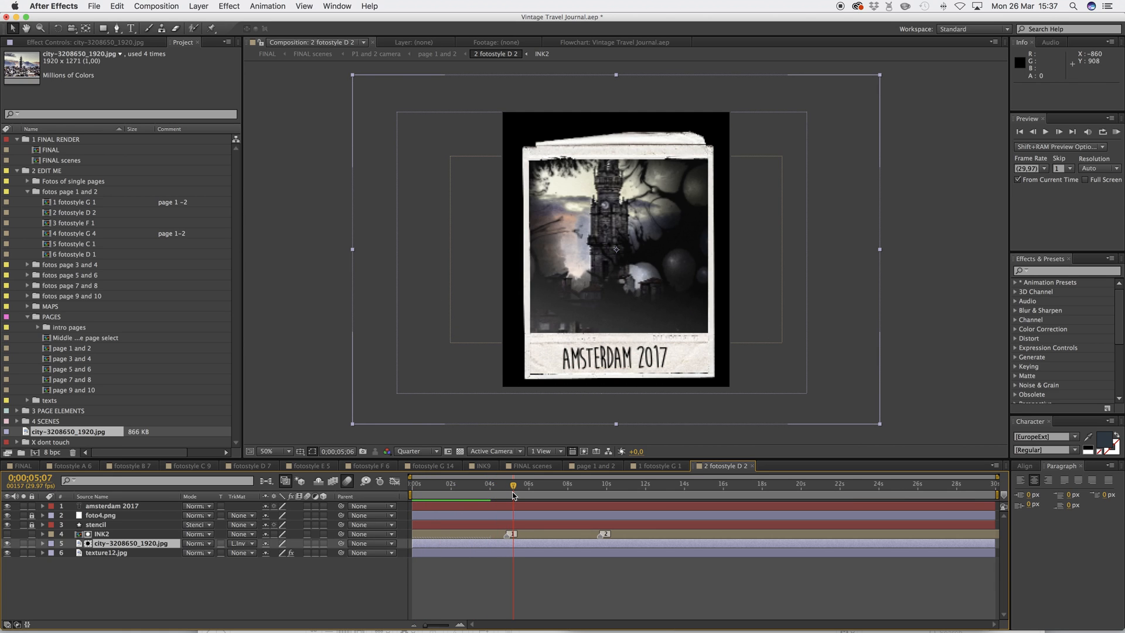
Check the Amsterdam photo in page 1 and 2, P1 and 2 camera, and FINAL scenes at 0;00;14;27
click(443, 54)
click(443, 54)
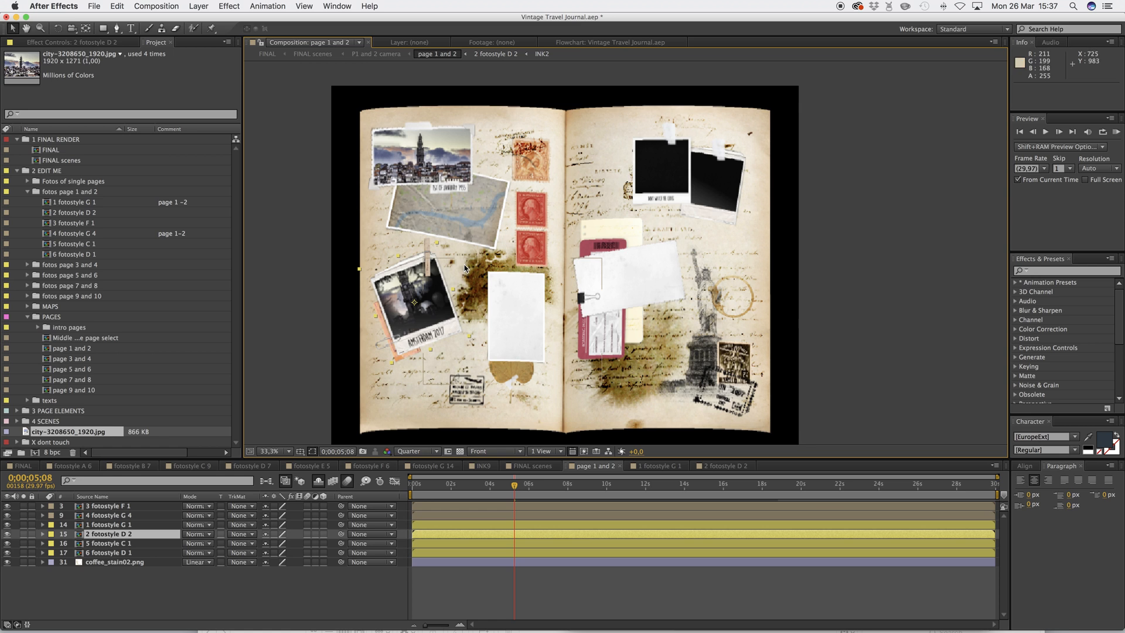
click(370, 54)
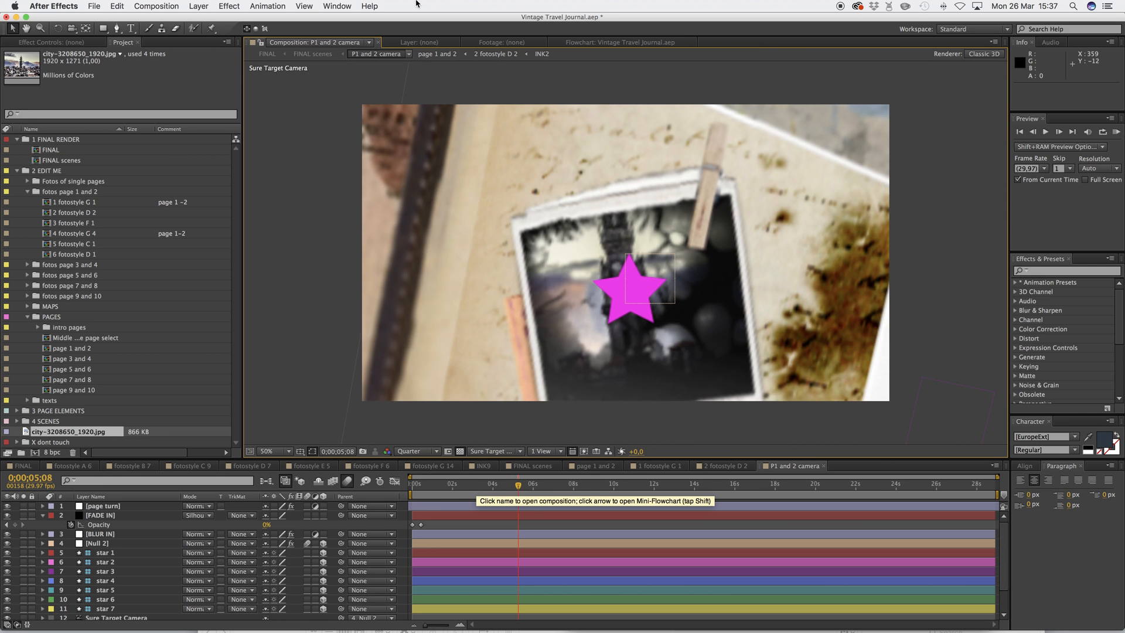
click(315, 56)
click(439, 485)
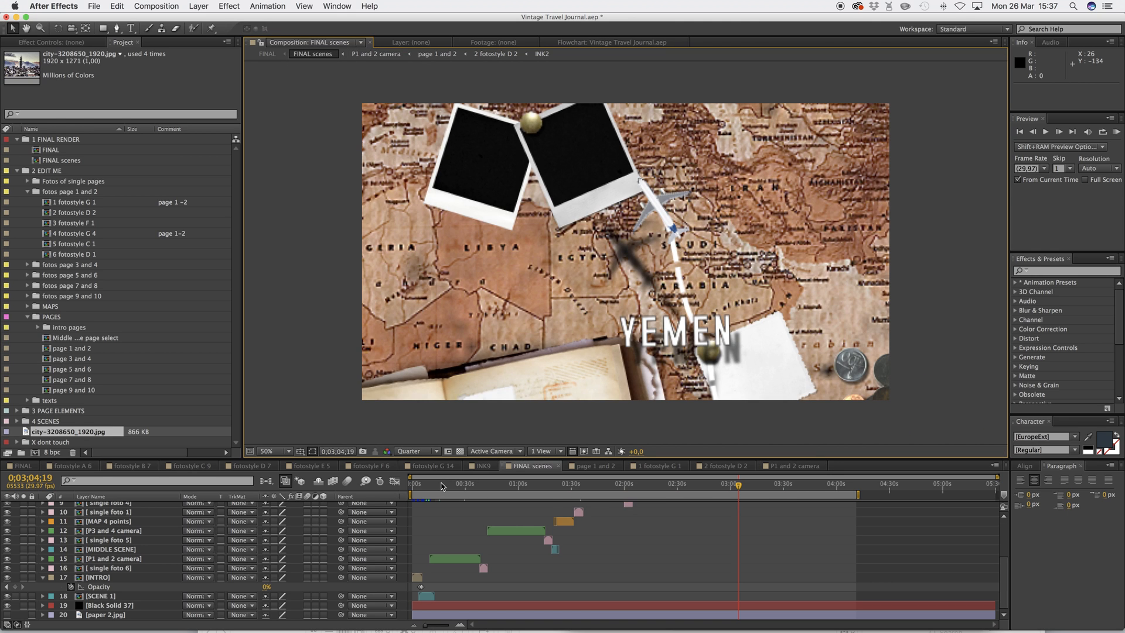
click(438, 488)
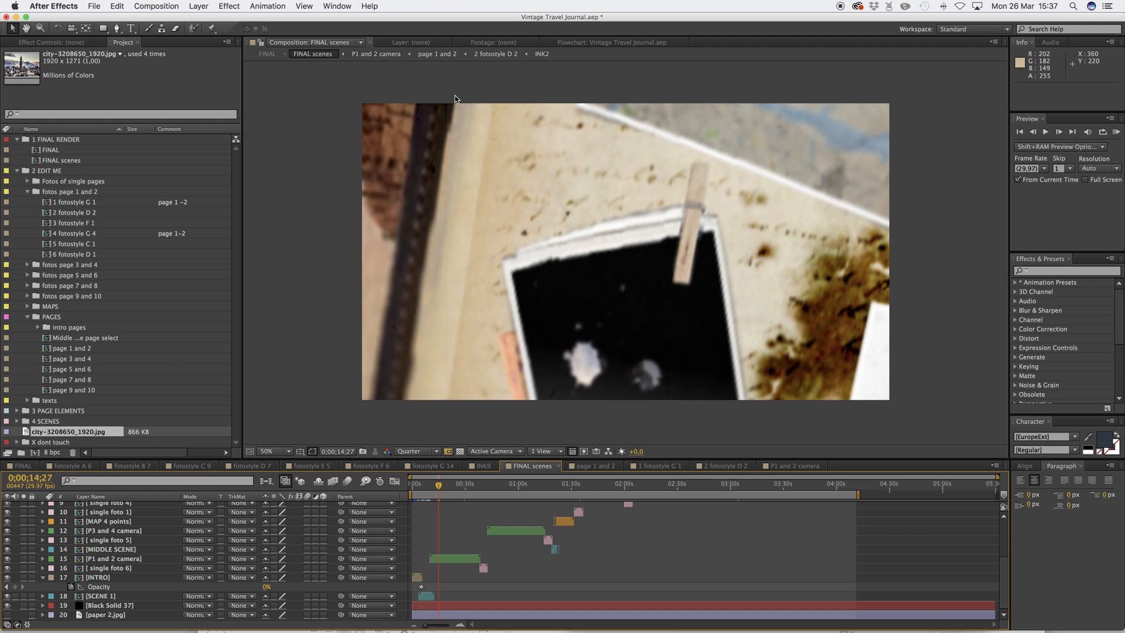
Return to 2 fotostyle D 2 through page 1 and 2 and scrub its ink reveal, ending at 0;00;04;17
click(436, 54)
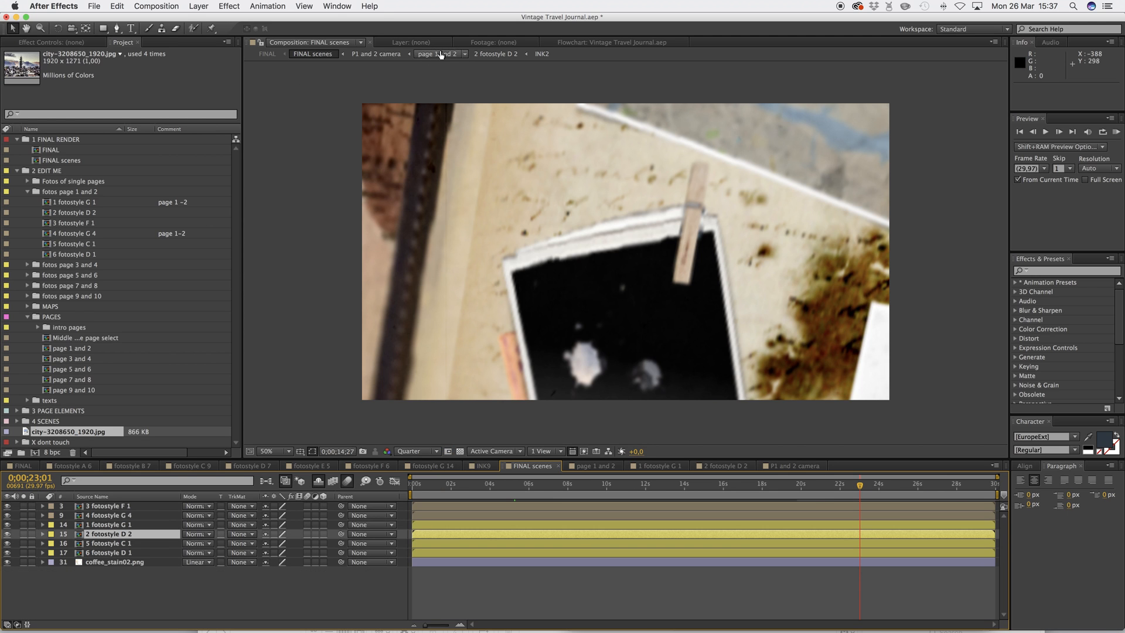
click(499, 54)
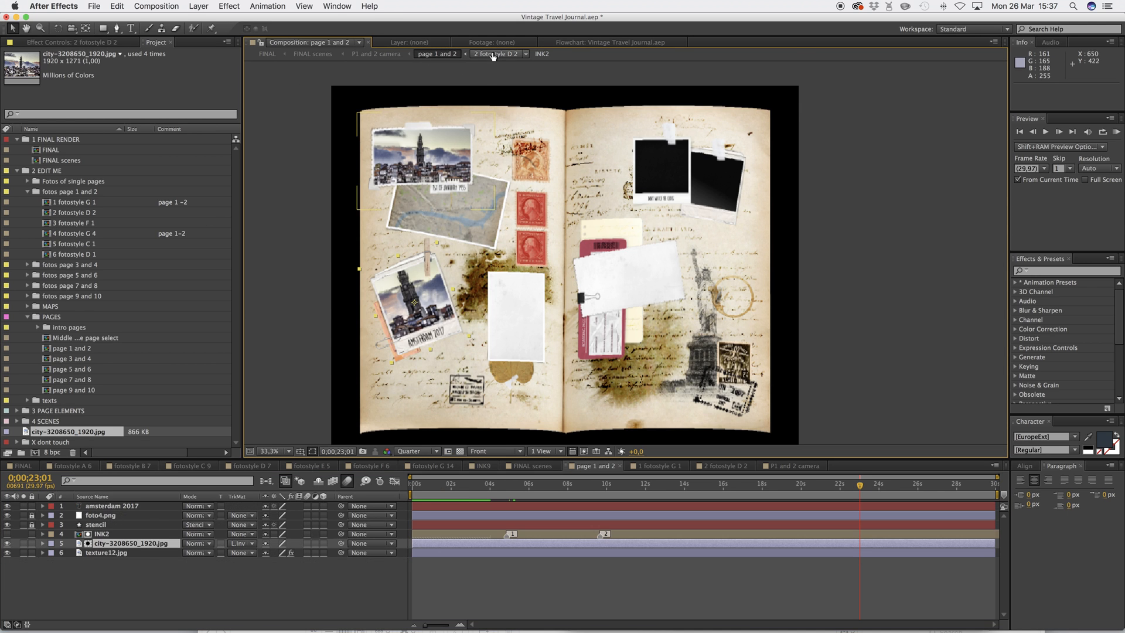
click(506, 487)
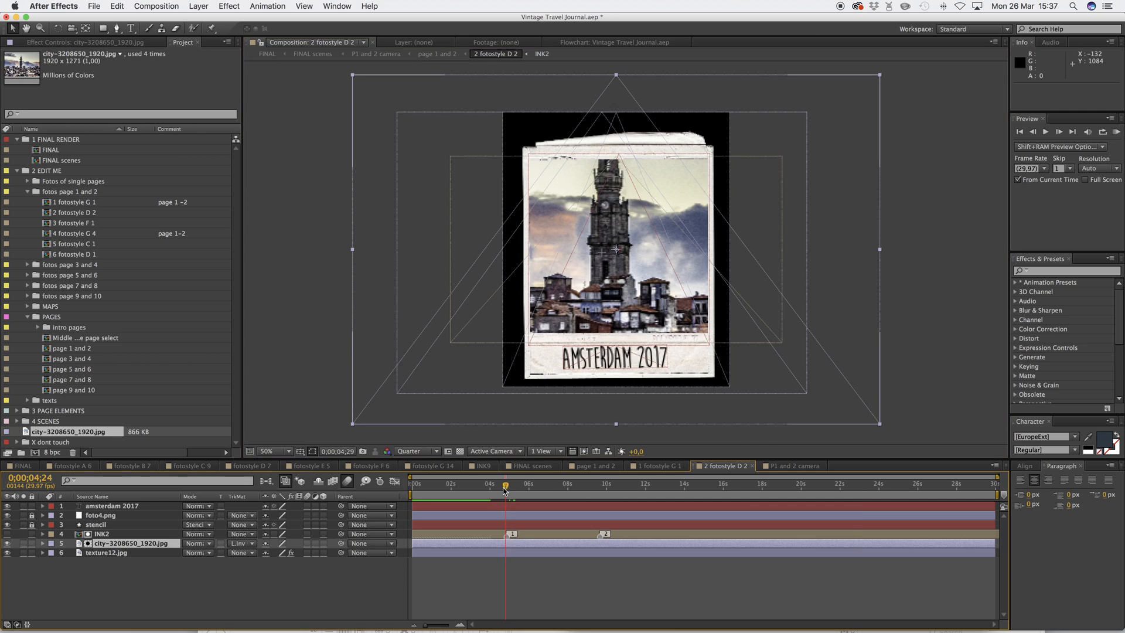
drag(511, 491, 528, 491)
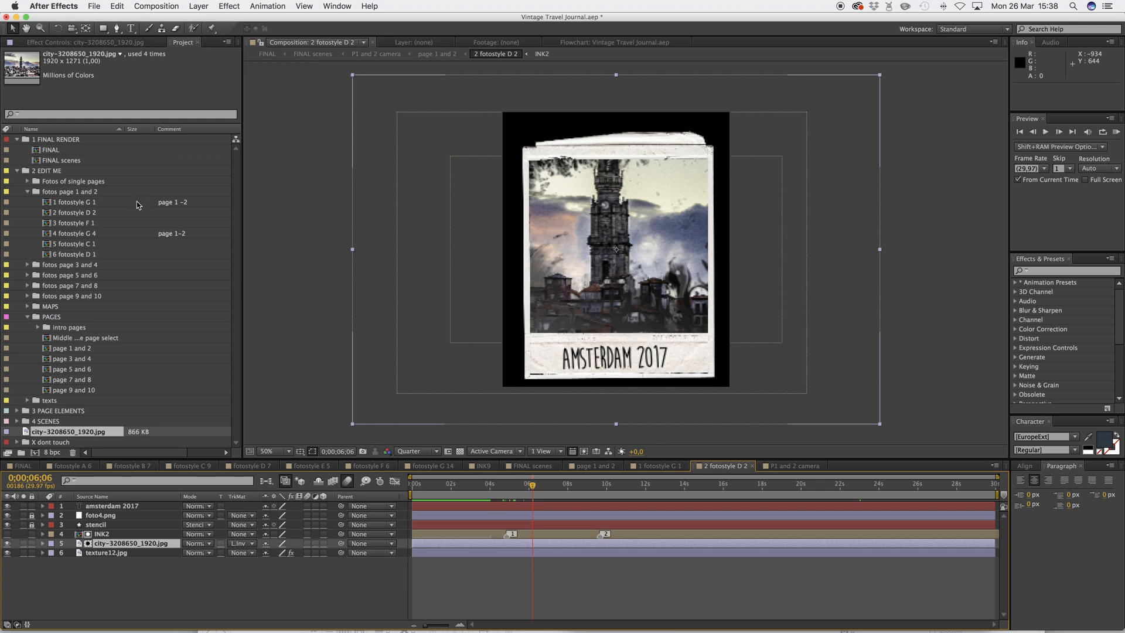
click(28, 318)
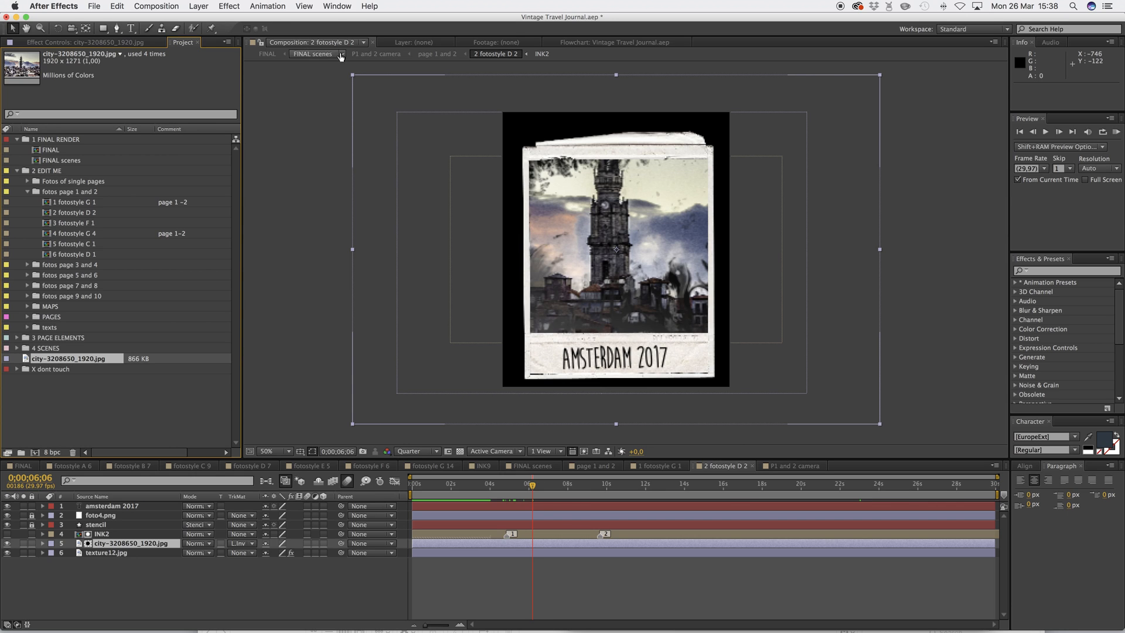
click(472, 485)
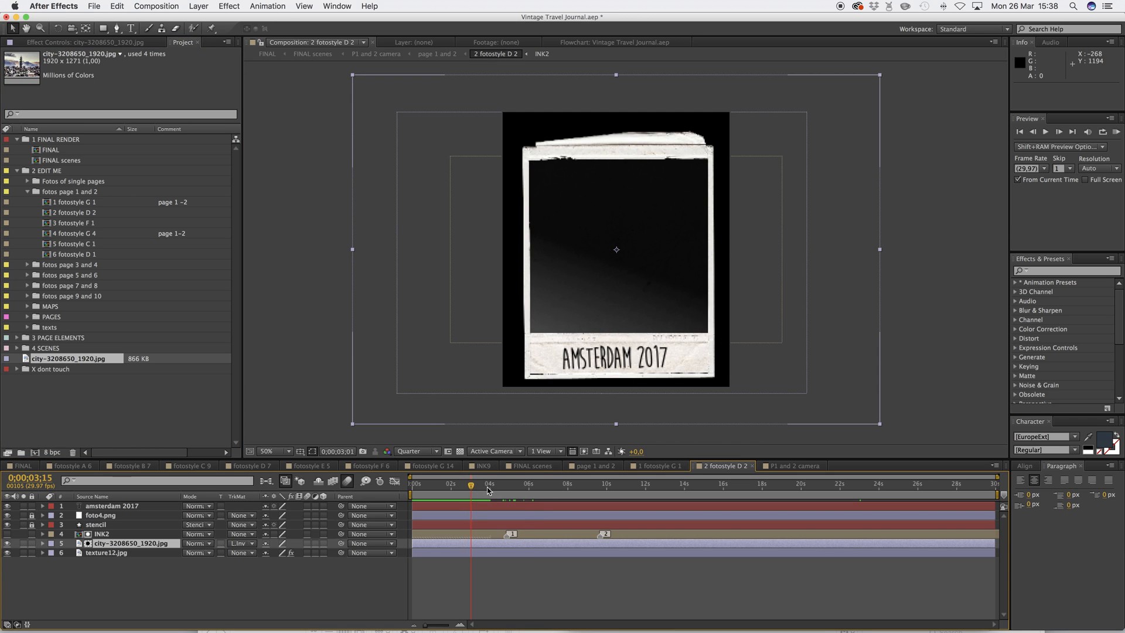
drag(487, 490, 501, 489)
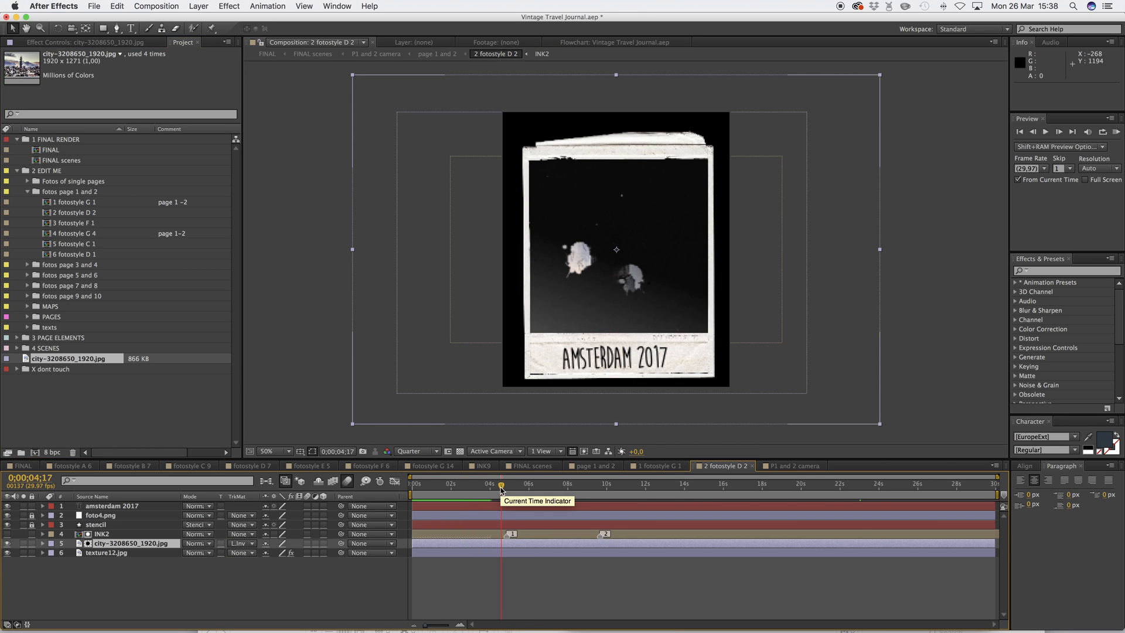
Expand the texts and end text folders in the project and open the composition "the end"
click(28, 191)
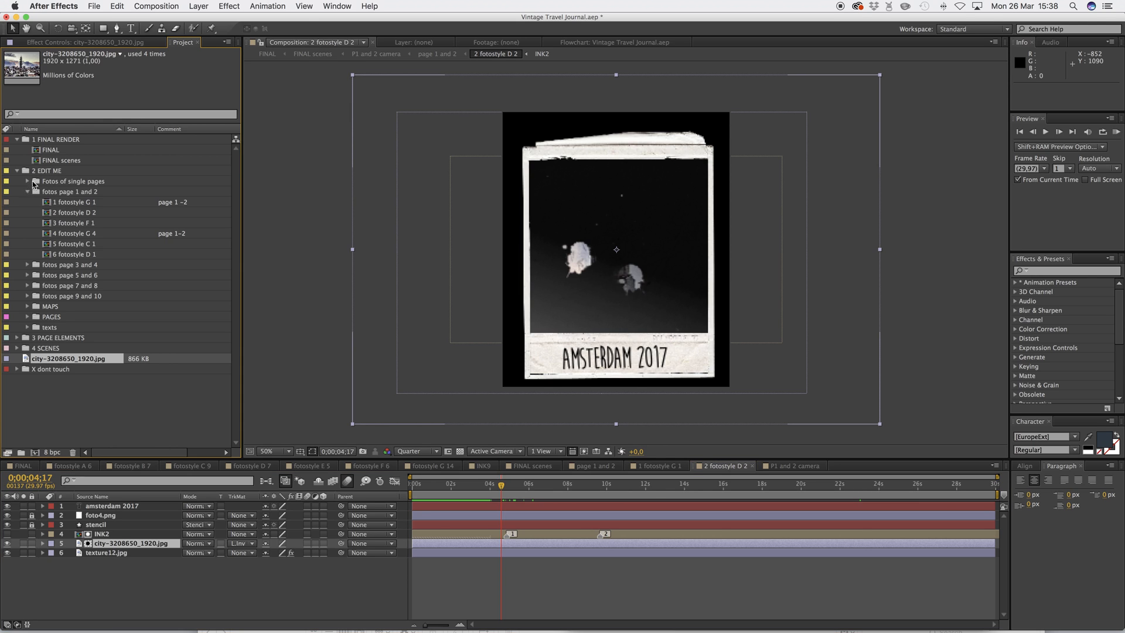
click(28, 191)
double_click(55, 266)
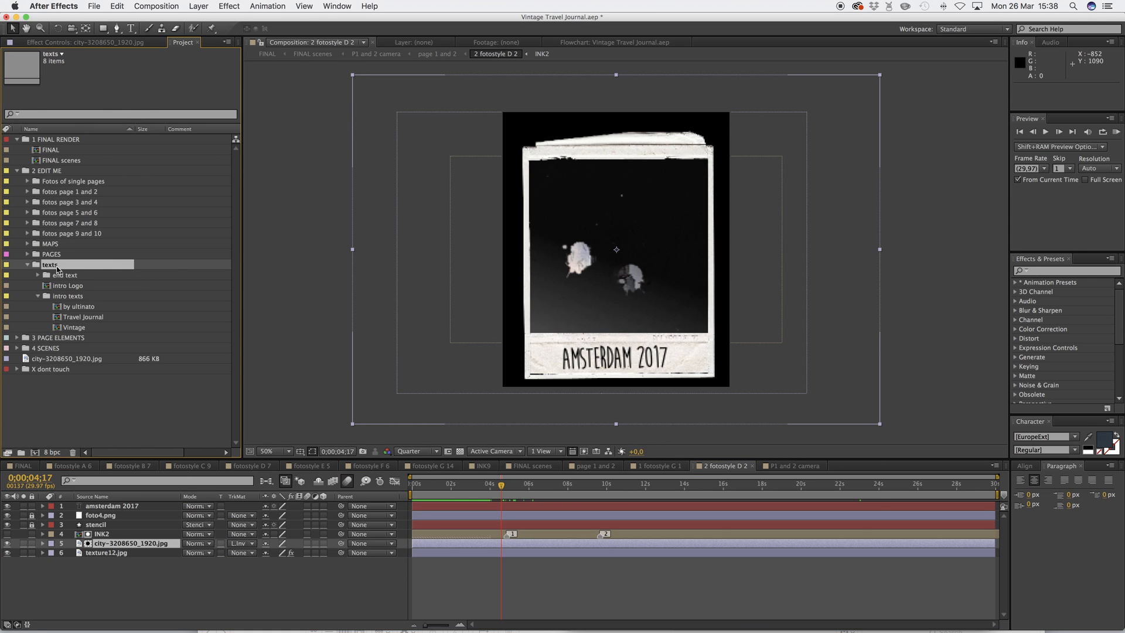
click(38, 295)
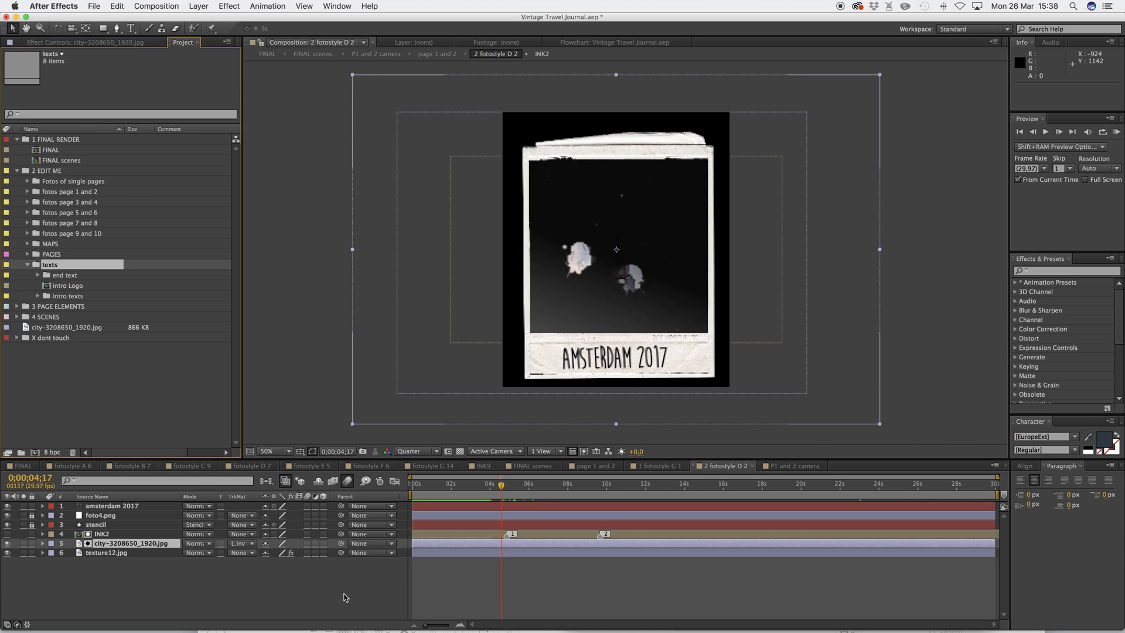
click(59, 275)
click(37, 275)
double_click(78, 296)
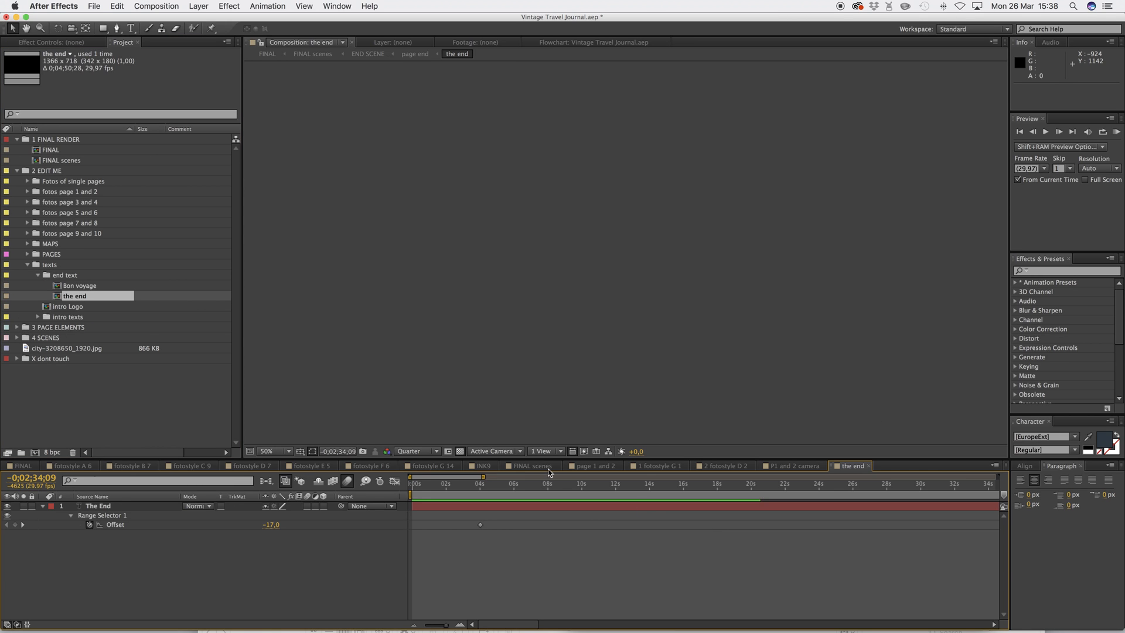
Show "The End" at 0;00;04;15 and select its text for editing
click(482, 485)
click(490, 489)
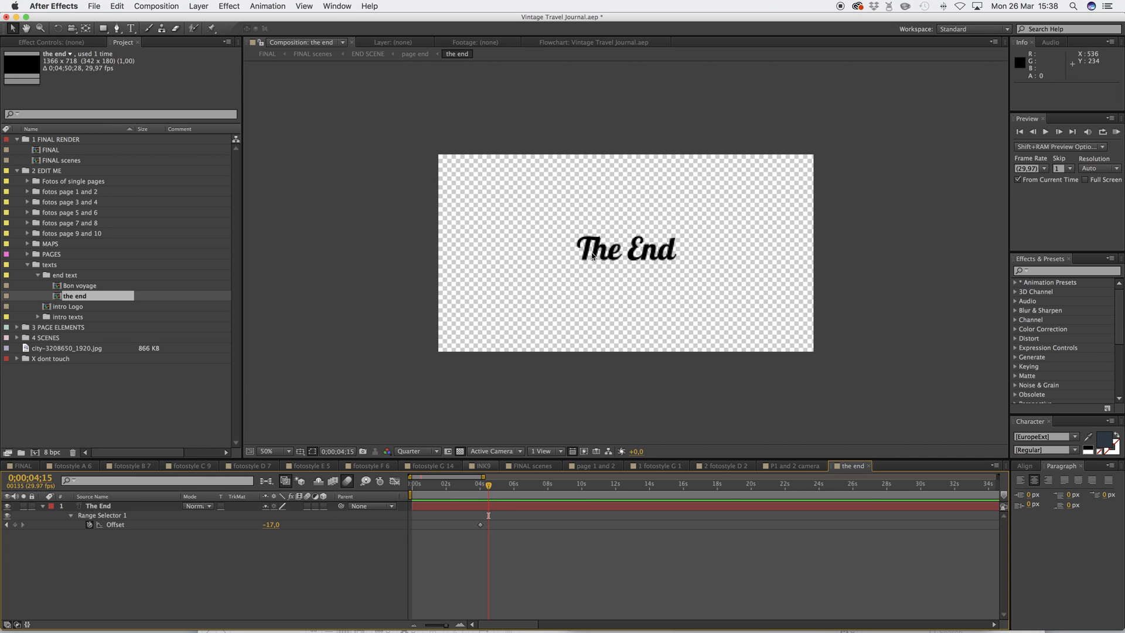
click(110, 507)
double_click(110, 507)
Open the Bon voyage composition, show it at 0;00;13;03 and select its text for editing
double_click(91, 287)
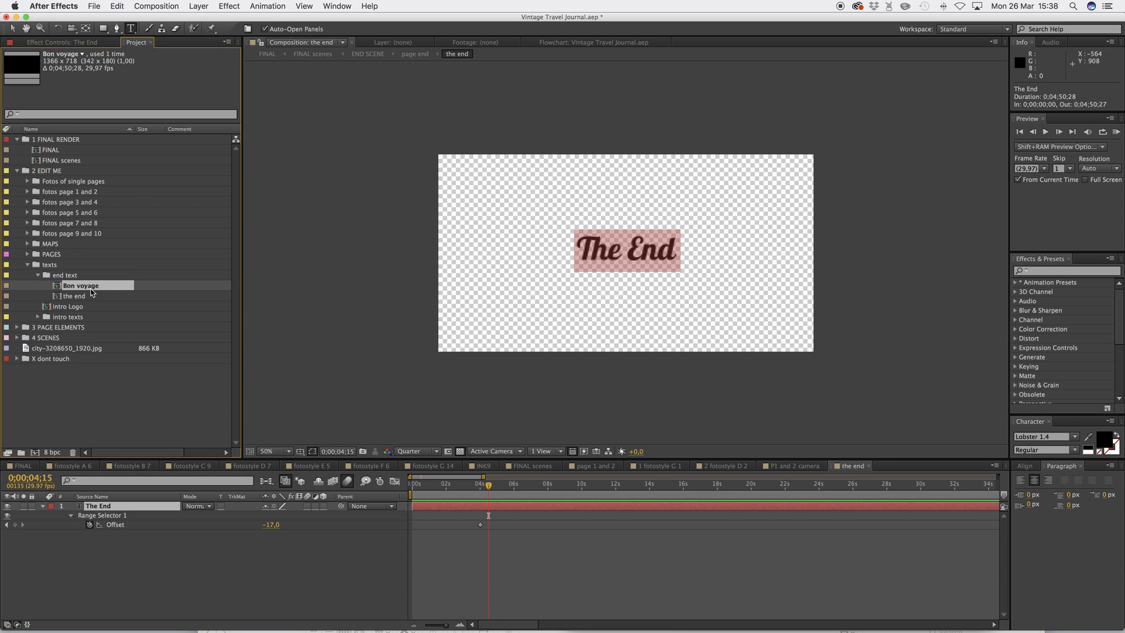
click(550, 485)
drag(571, 494, 635, 488)
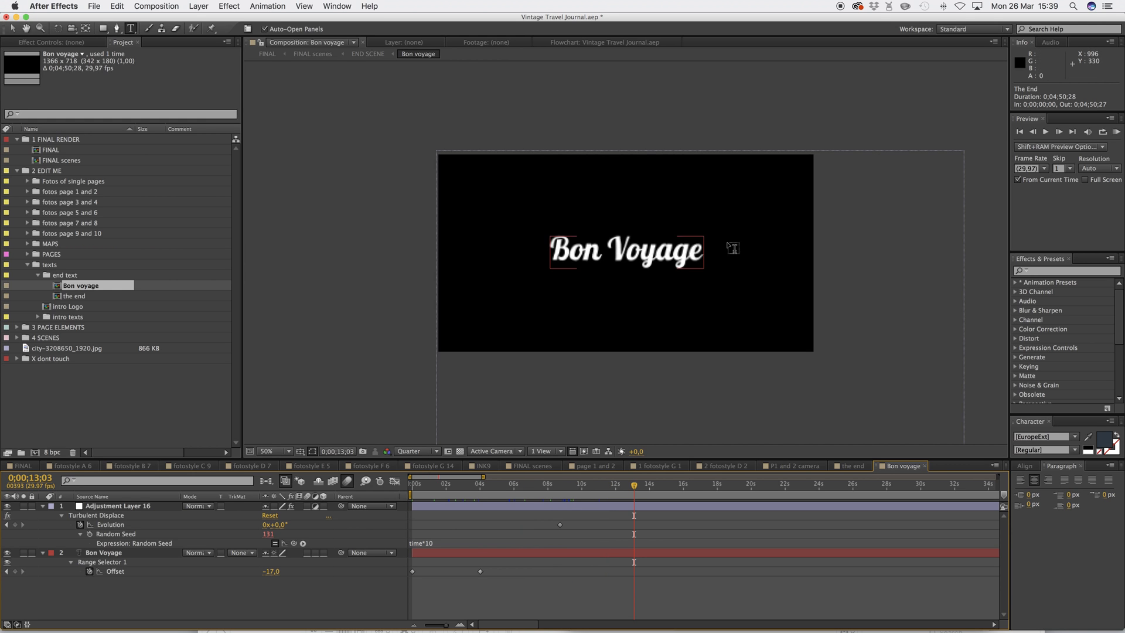
click(644, 553)
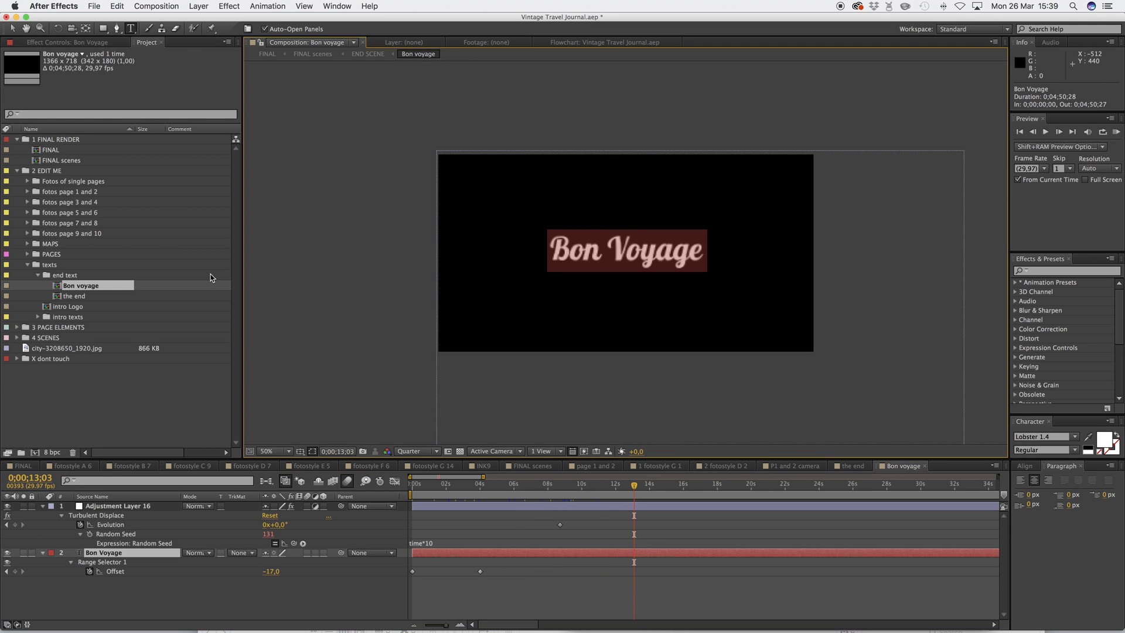
Open intro Logo and its parent INTRO composition, expand intro texts, and preview the logo animation up to 0;00;02;17
double_click(67, 307)
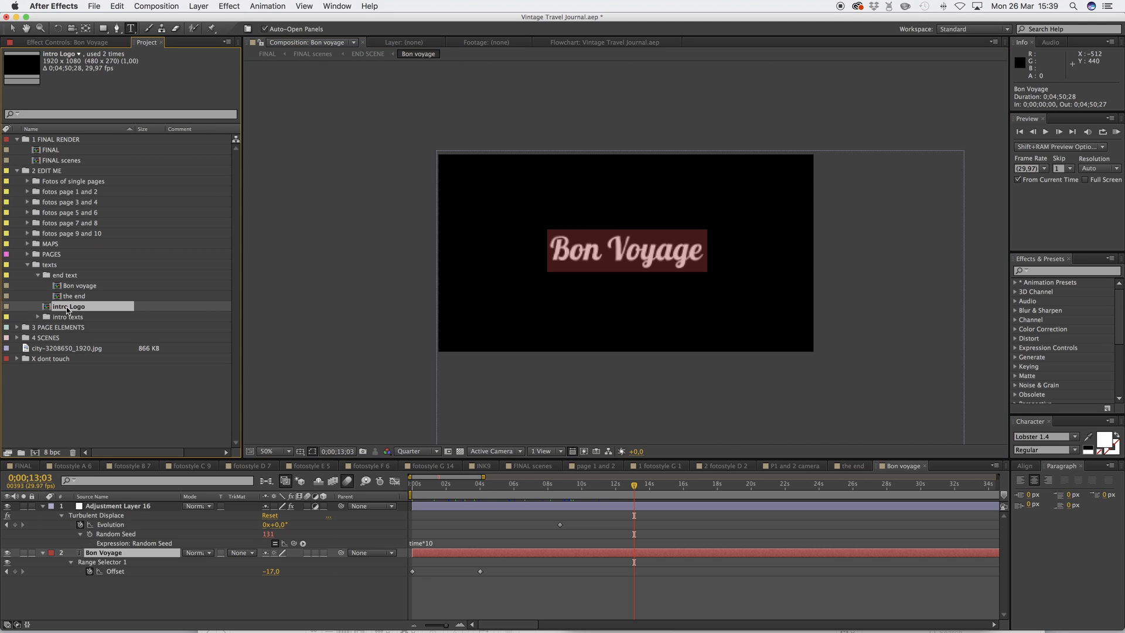
click(414, 486)
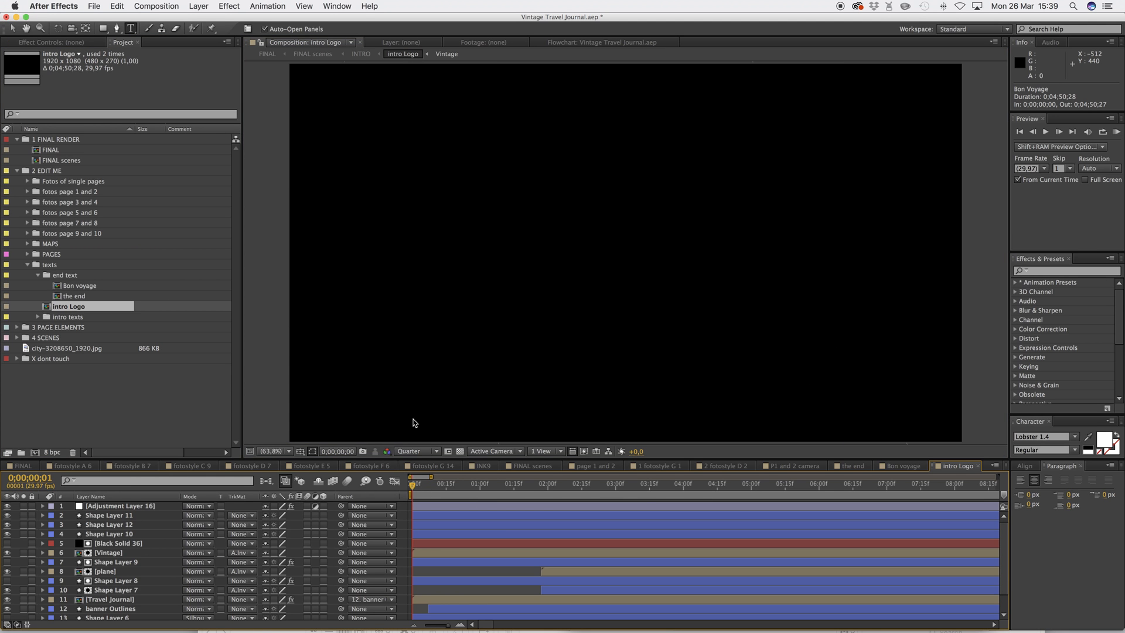
click(366, 54)
drag(409, 485, 560, 496)
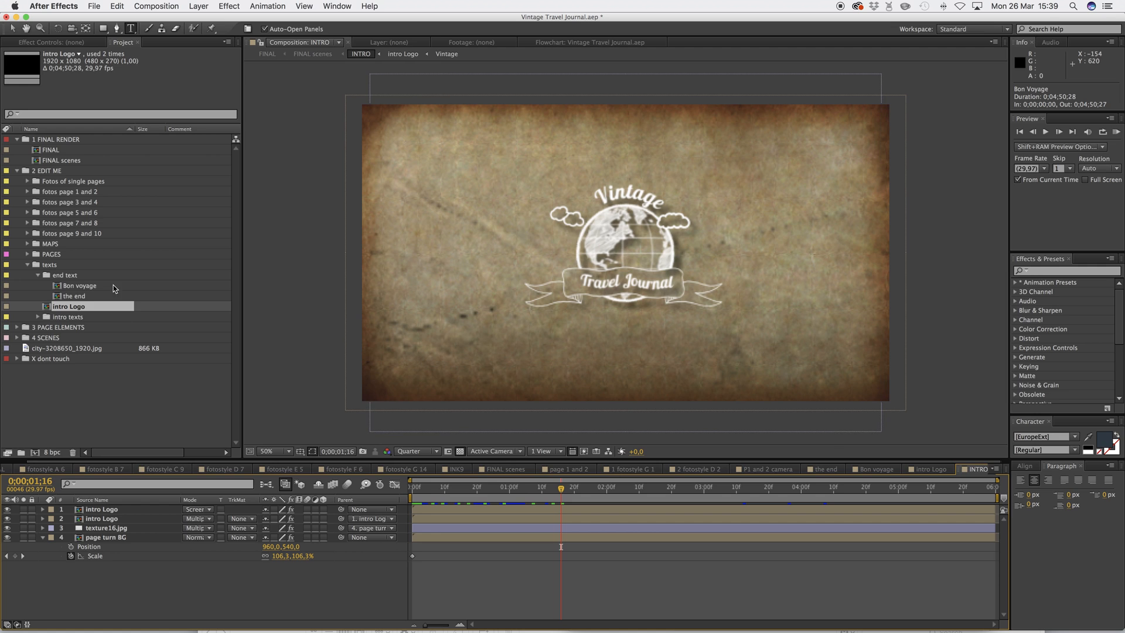
click(39, 316)
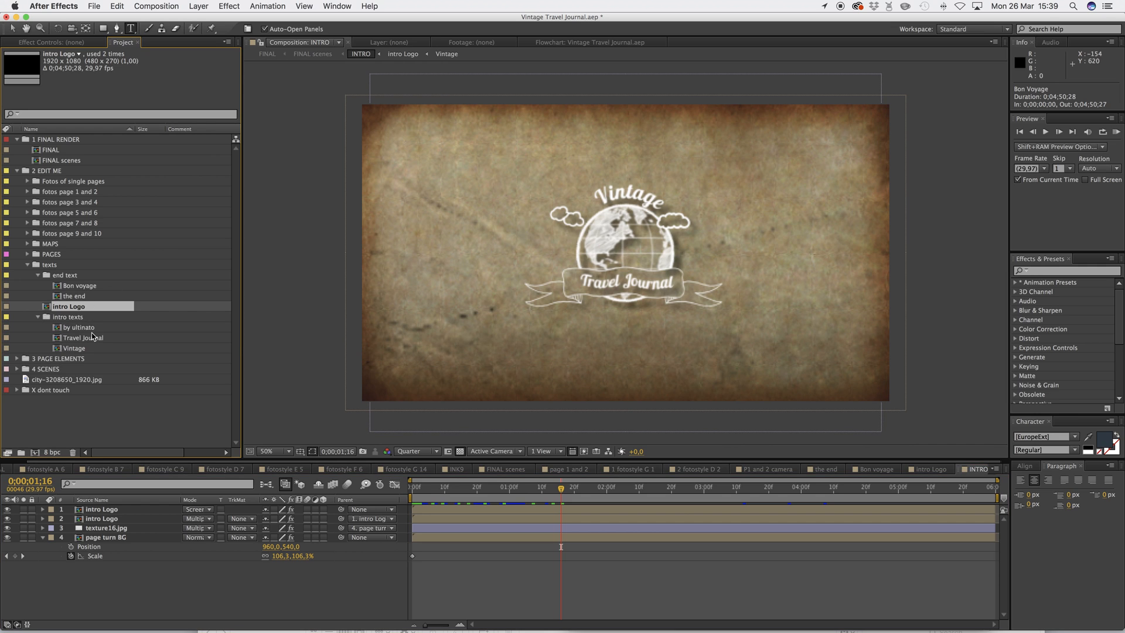
click(658, 489)
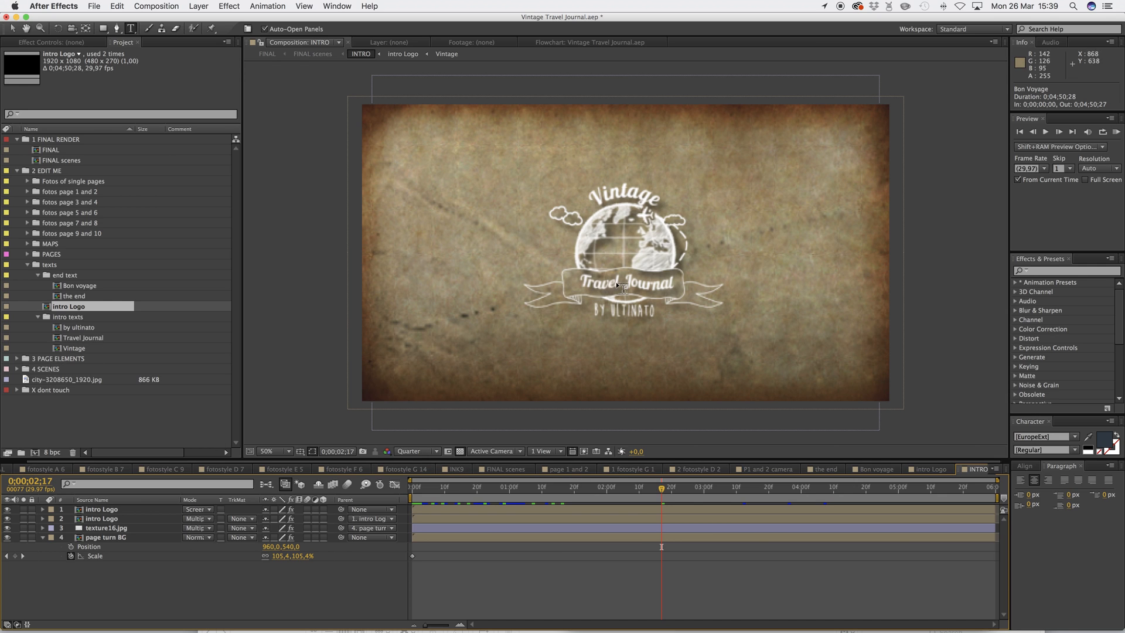
Open the Vintage composition, return to its first frame and select the curved title text for editing
double_click(75, 348)
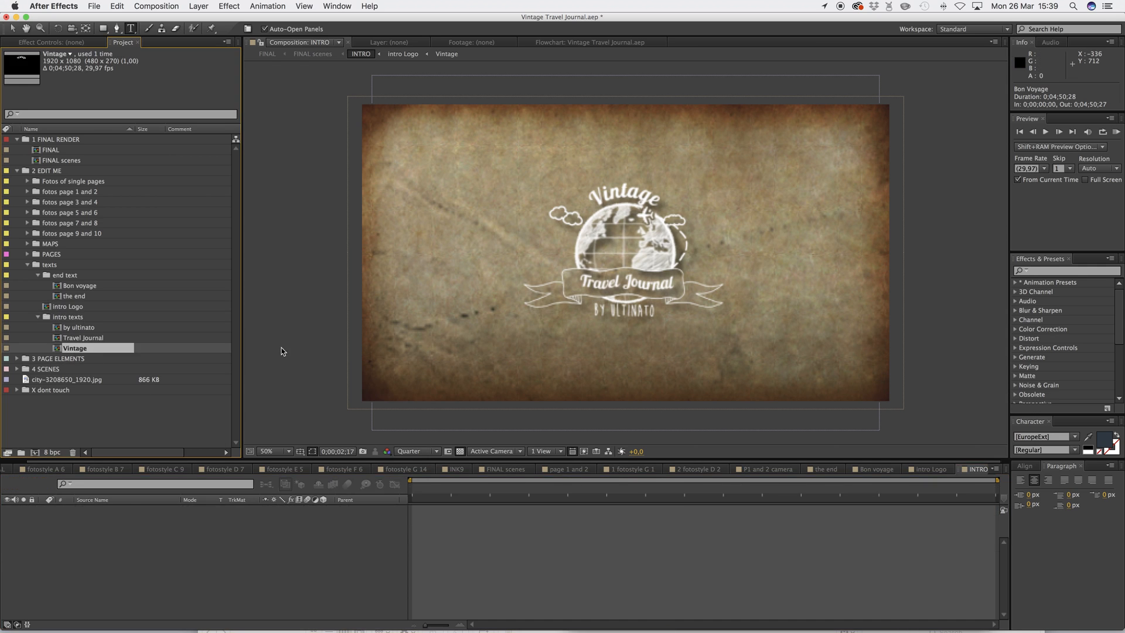
drag(590, 494, 386, 494)
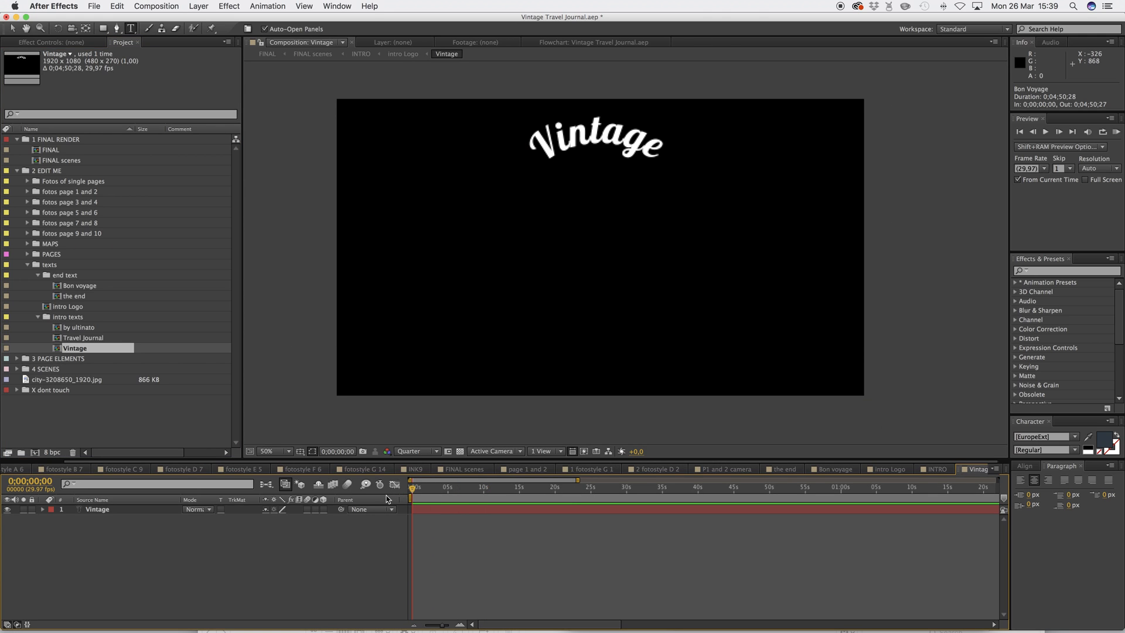
click(546, 141)
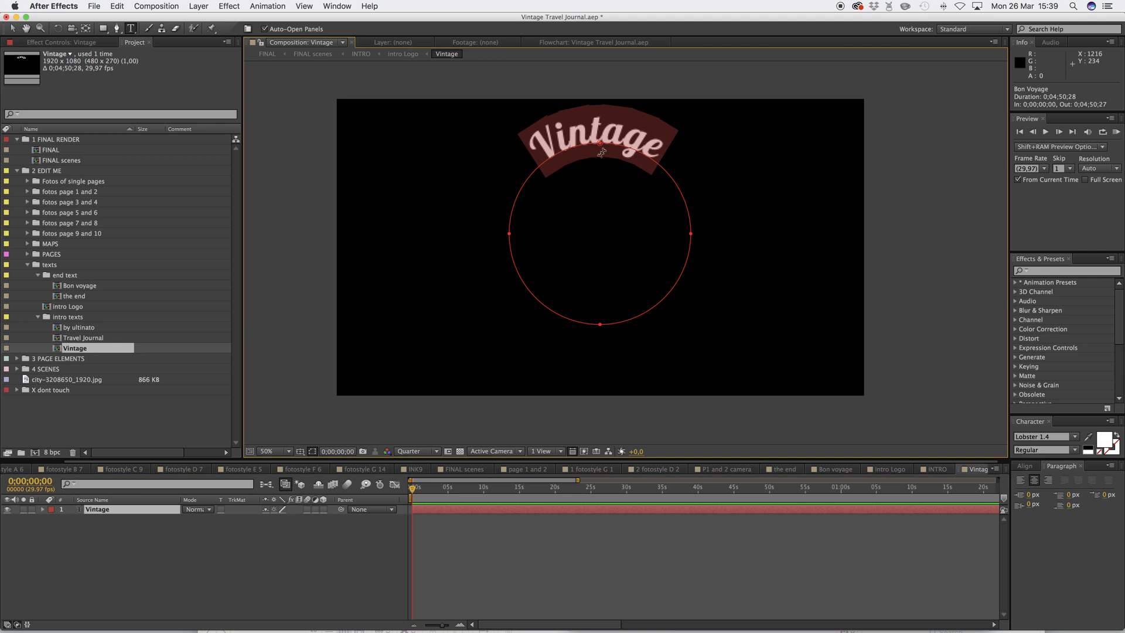
Show the intro Logo composition at 0;00;00;16 and enlarge the timeline to list all its layers
click(395, 54)
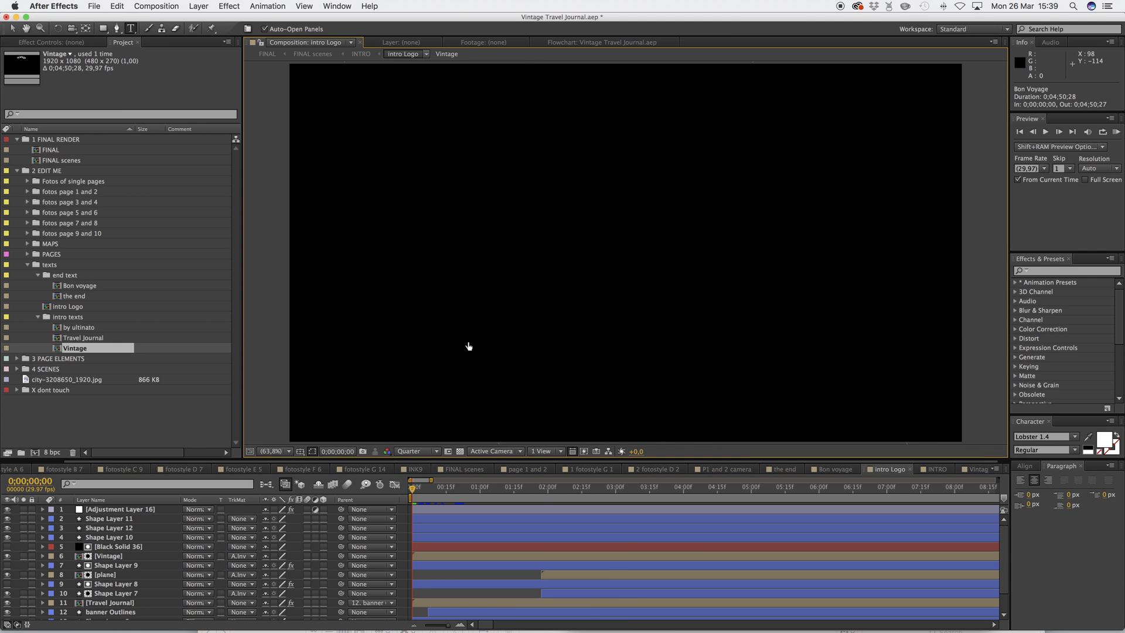
drag(430, 490, 450, 494)
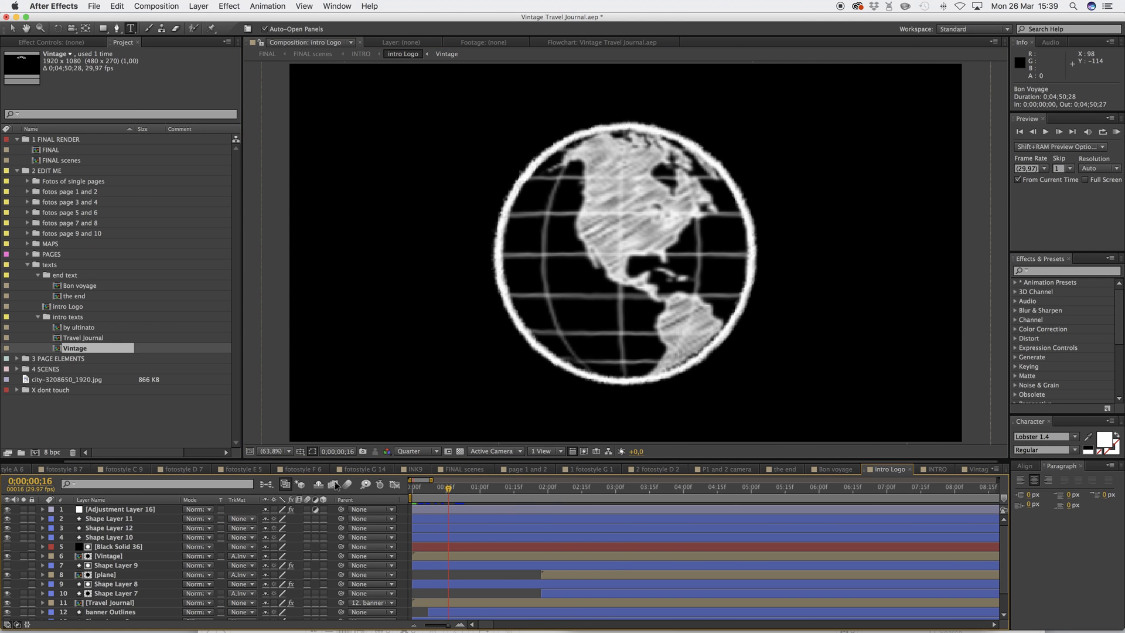
click(66, 307)
drag(445, 461, 445, 460)
drag(449, 315, 443, 314)
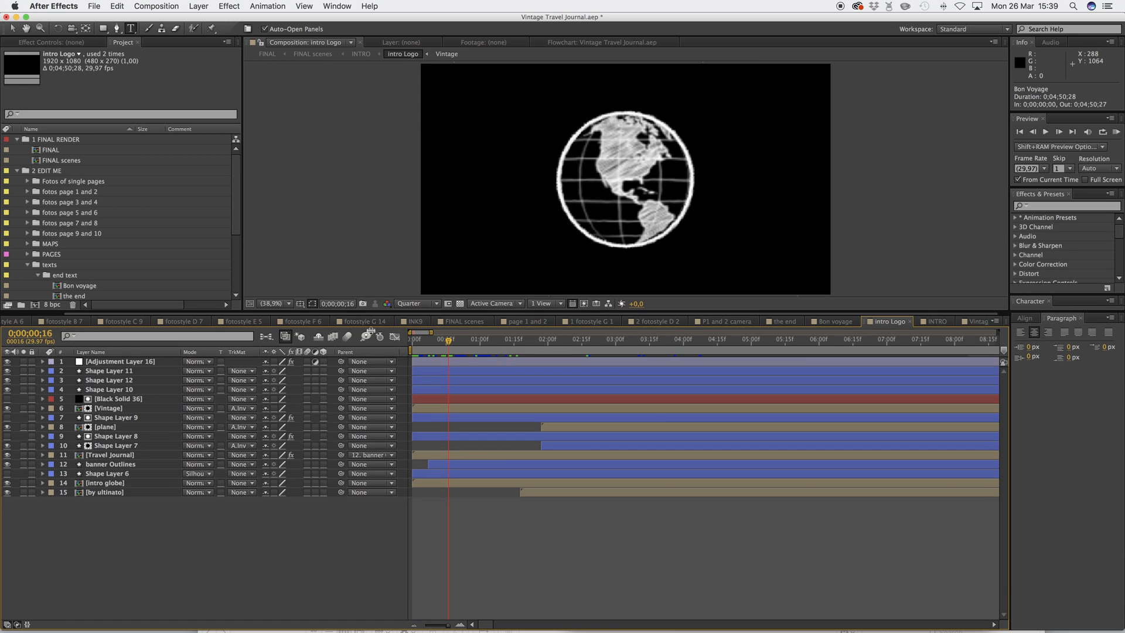
Try hiding all layers of intro Logo, undo the visibility change and shrink the timeline area again
drag(7, 362, 7, 492)
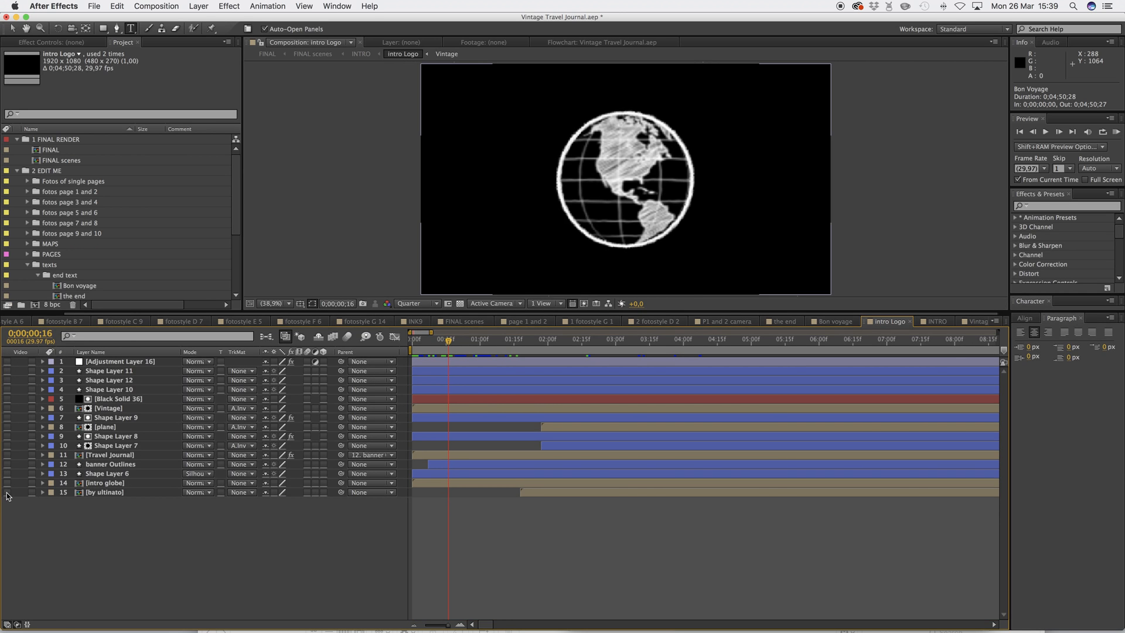
key(super+z)
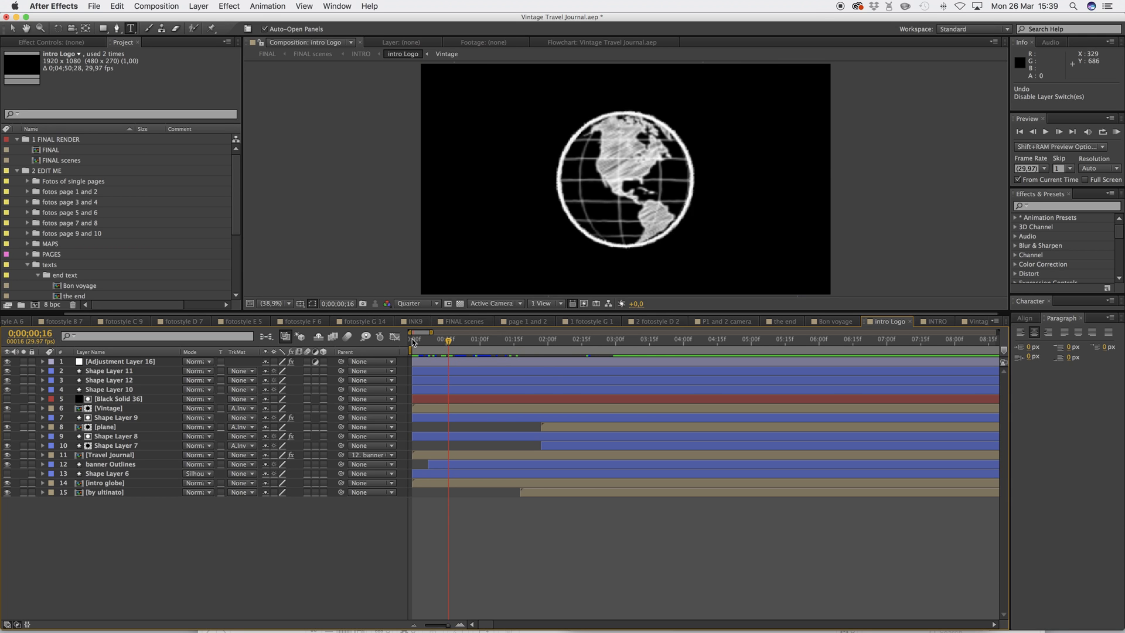
drag(389, 308, 390, 365)
Open the FINAL composition and look through the project folders
click(268, 54)
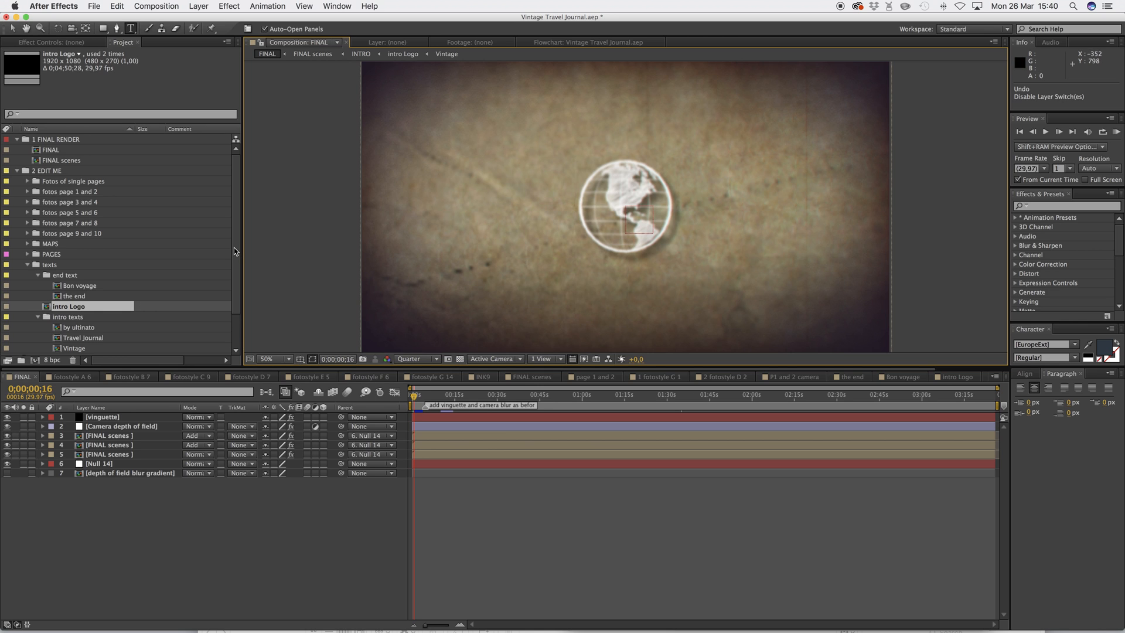
scroll(235, 260, down, 4)
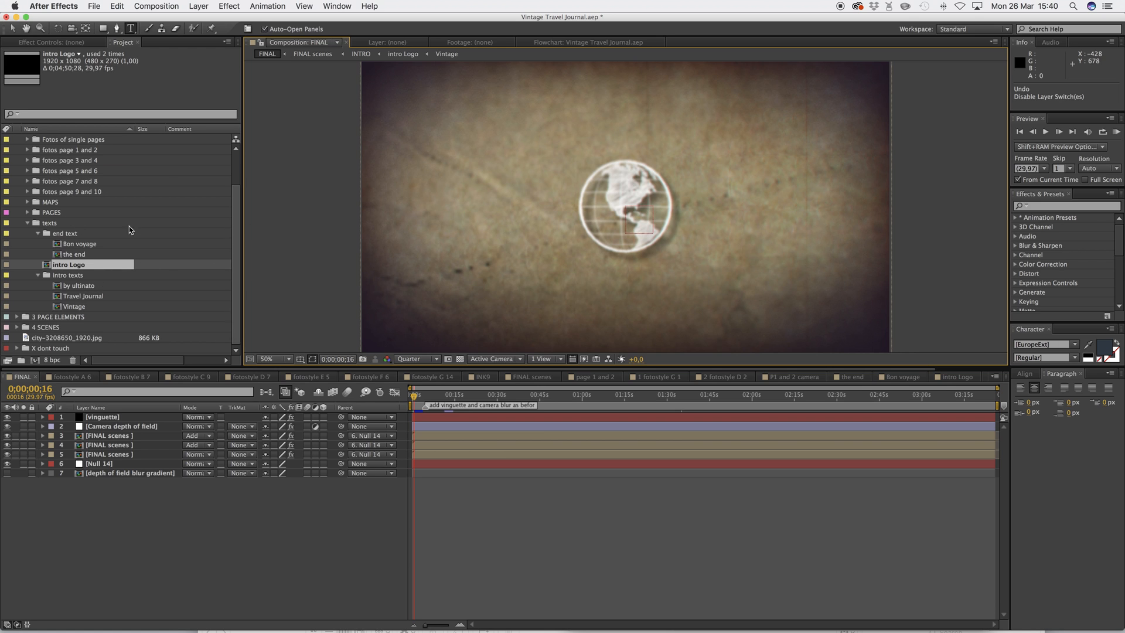
scroll(234, 202, up, 4)
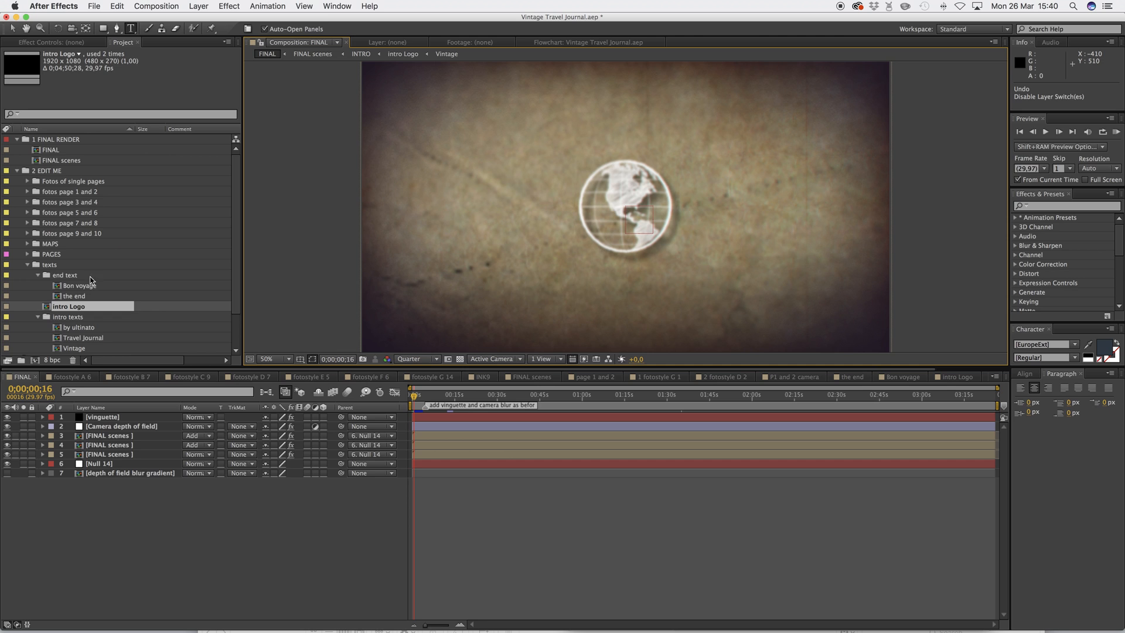
Look through the subfolders of the 3 PAGE ELEMENTS project folder and collapse it again
scroll(236, 285, down, 4)
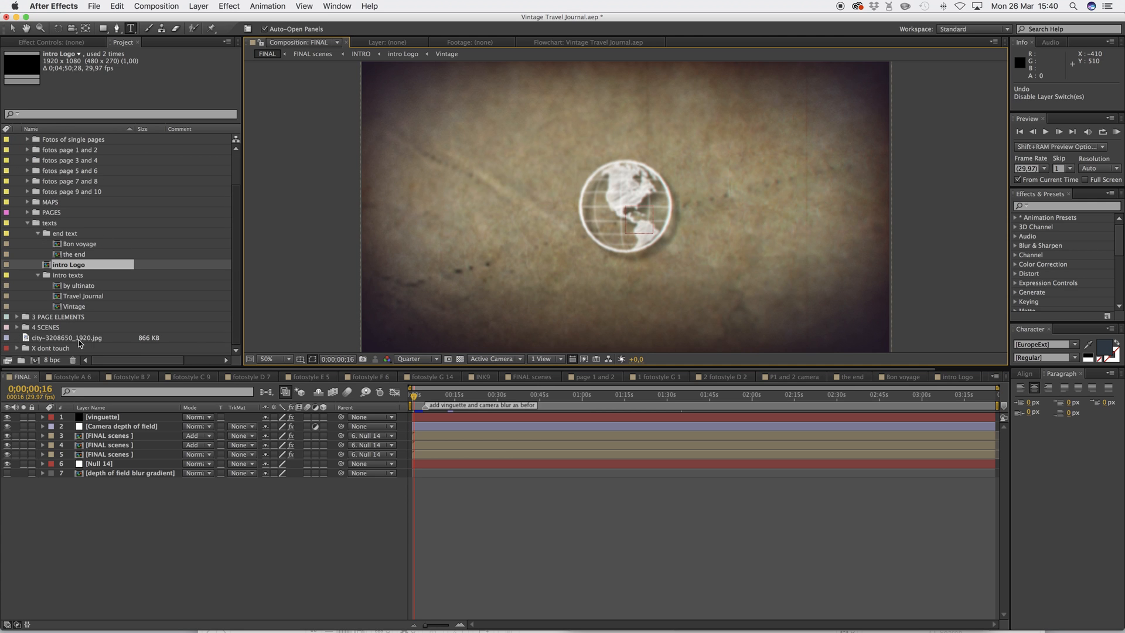
click(17, 319)
scroll(47, 304, down, 5)
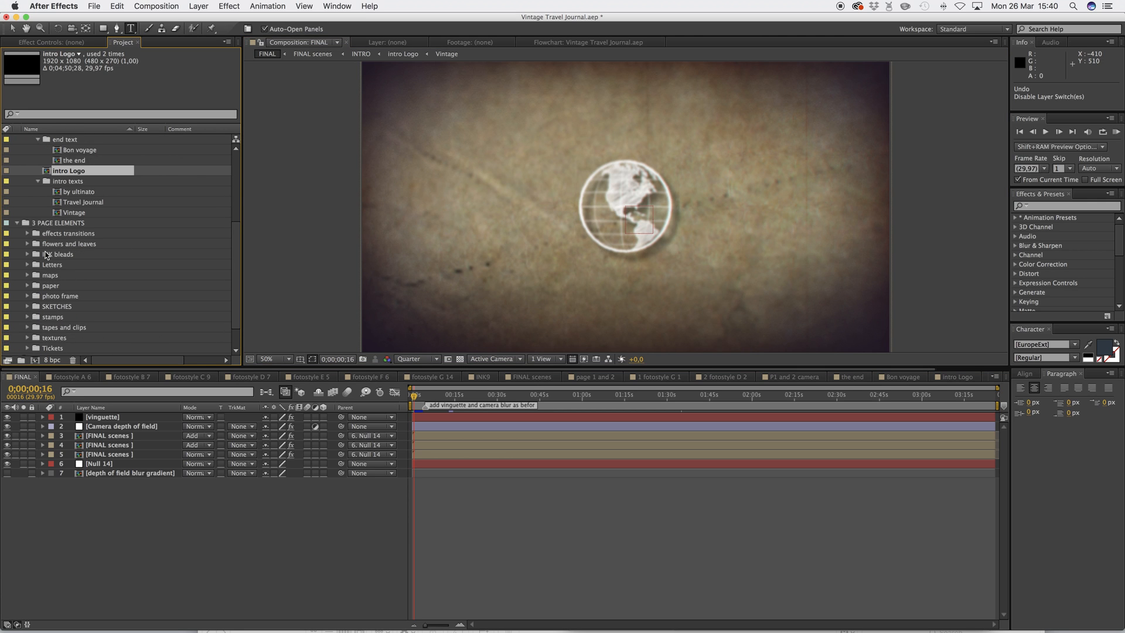
click(16, 223)
click(17, 327)
scroll(41, 293, down, 5)
click(17, 223)
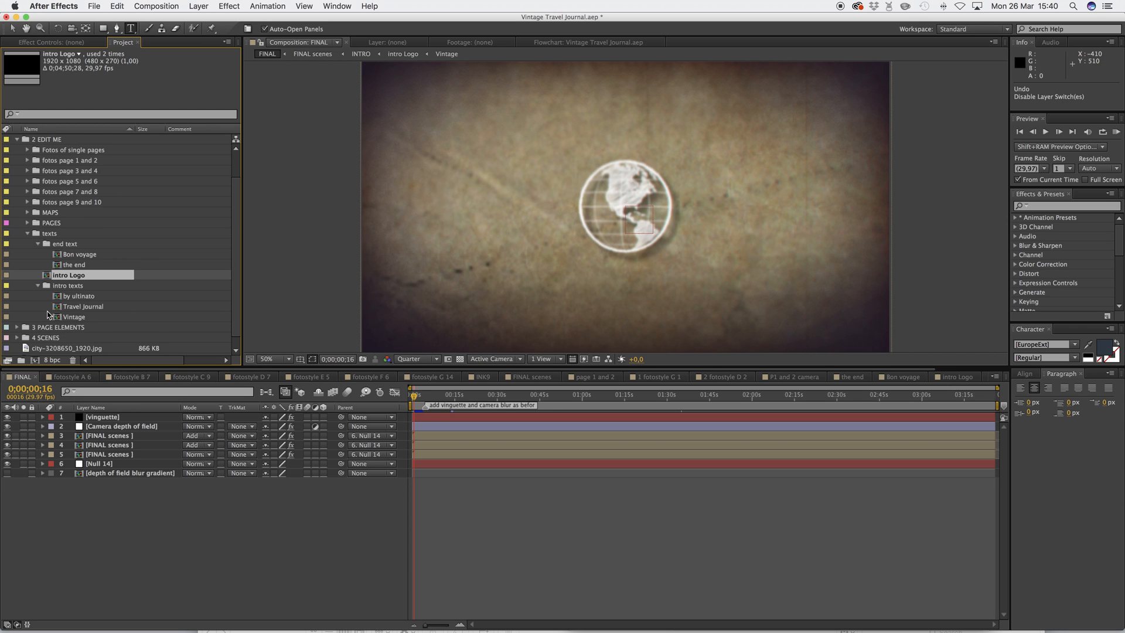
Open the P1 and 2 camera composition from the camera edits folder inside 4 SCENES
click(17, 327)
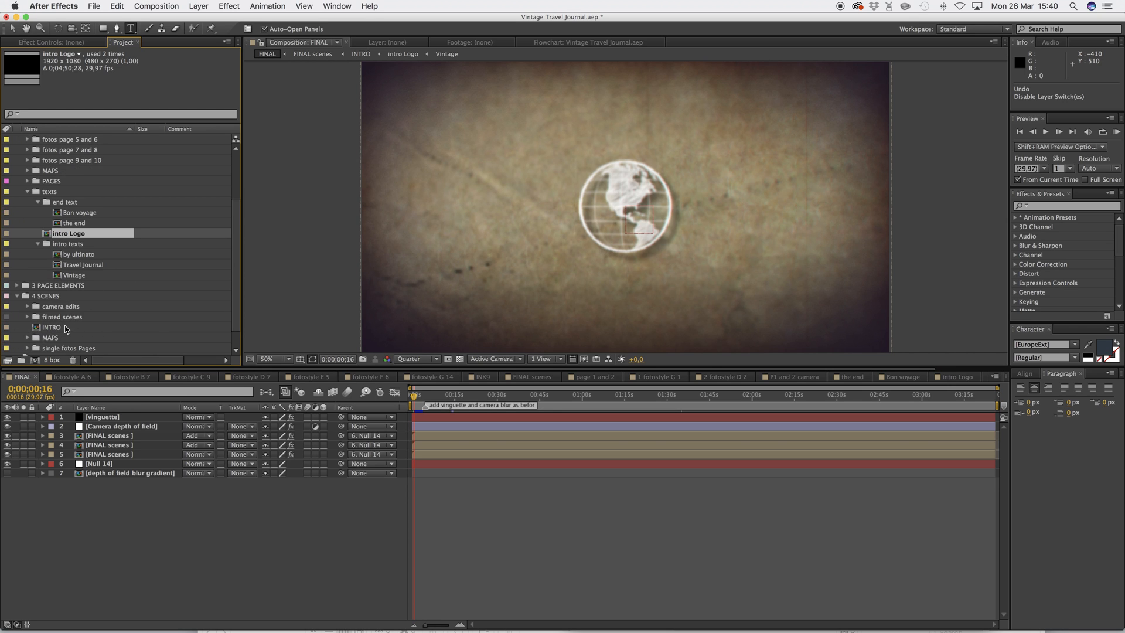
click(27, 306)
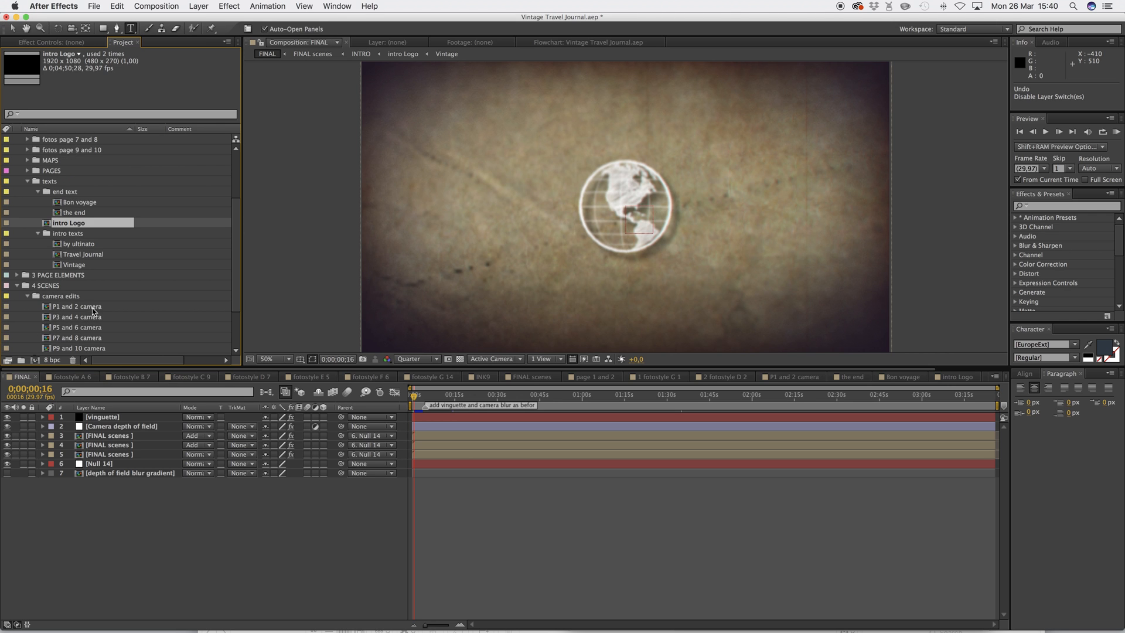
double_click(79, 306)
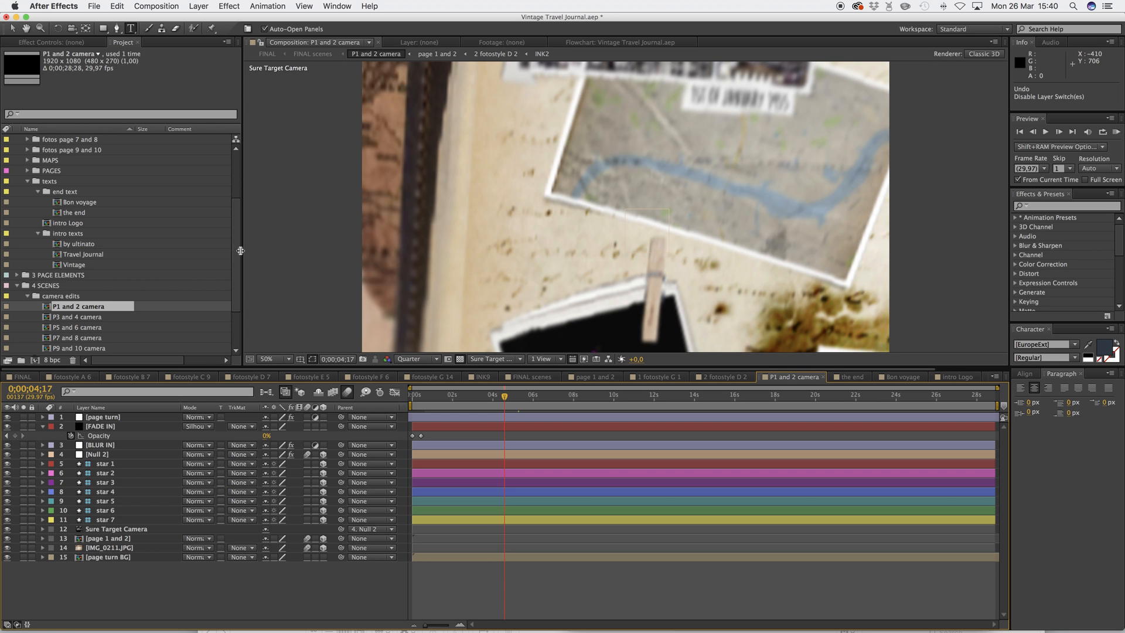
Open the page 3 and 4 composition from the PAGES folder, show it at 0;00;06;00 and select the "All journeys have secret destinations" text layer
scroll(236, 222, up, 3)
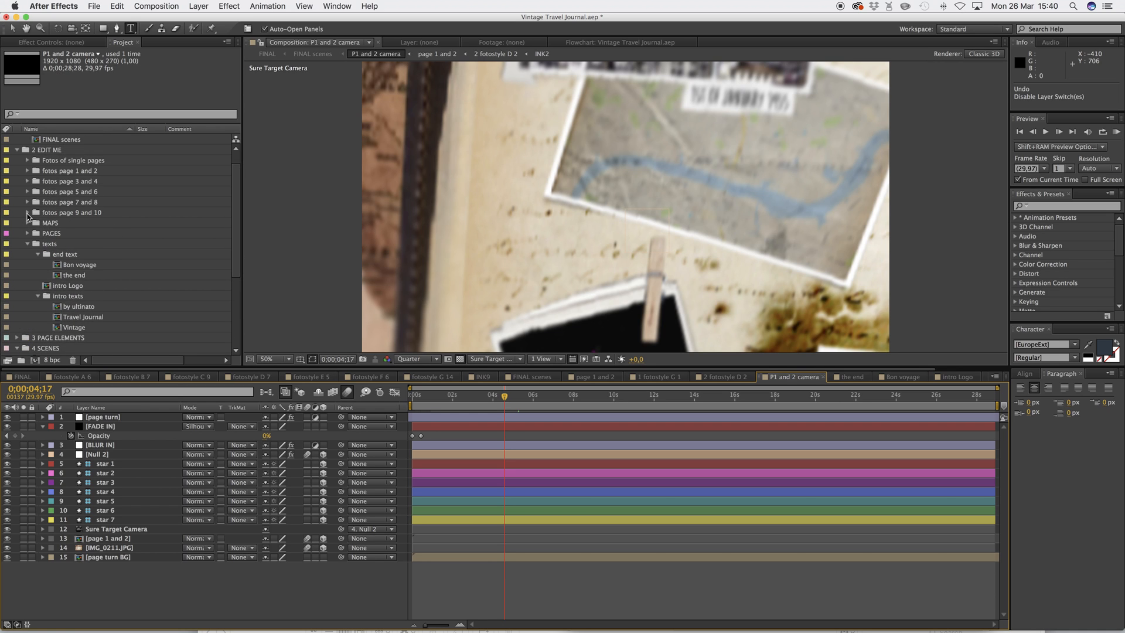
click(28, 234)
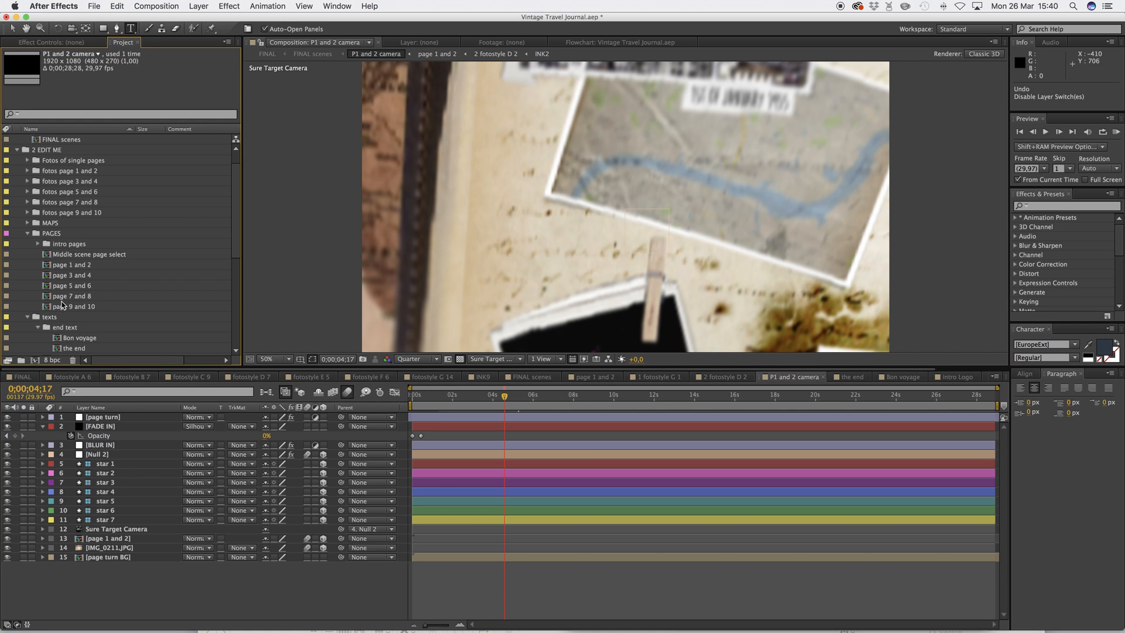
double_click(70, 275)
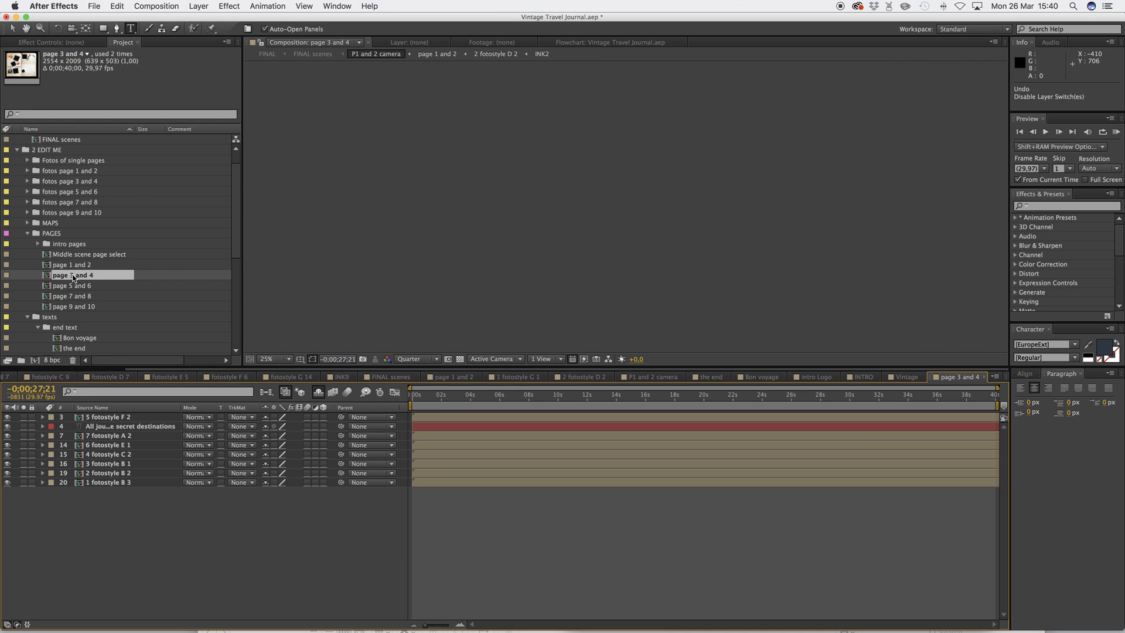
click(499, 406)
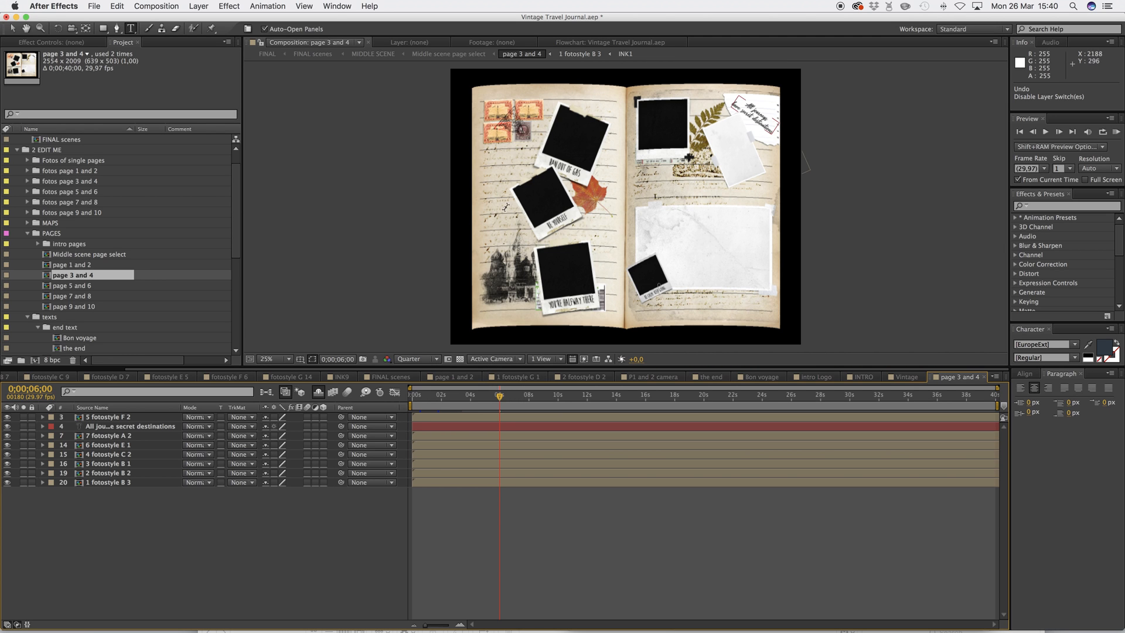
click(126, 426)
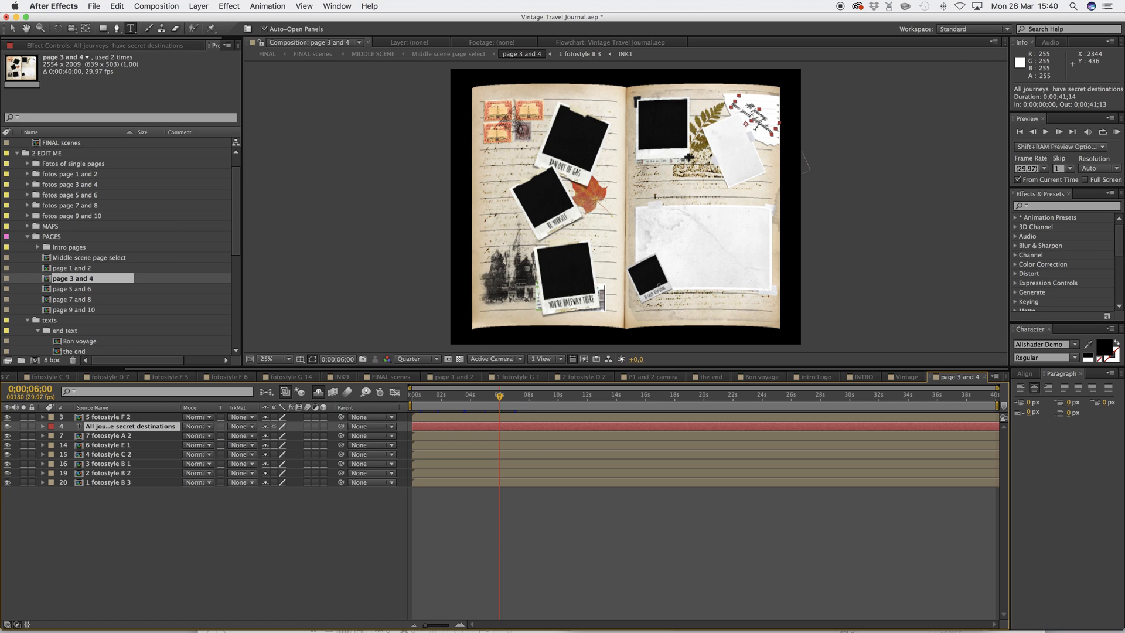